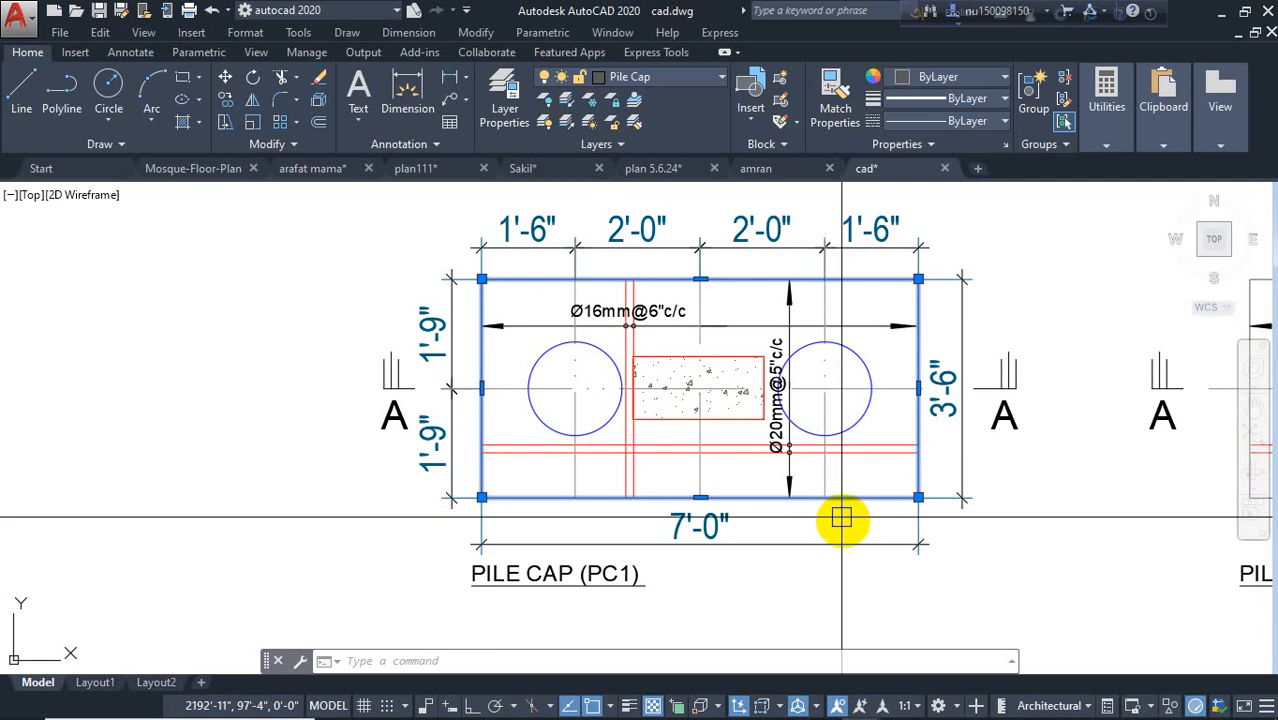
Examine the pair of horizontal steel bars in the plan of pile cap PC1, highlighting them for reference.
scroll(634, 430, up, 4)
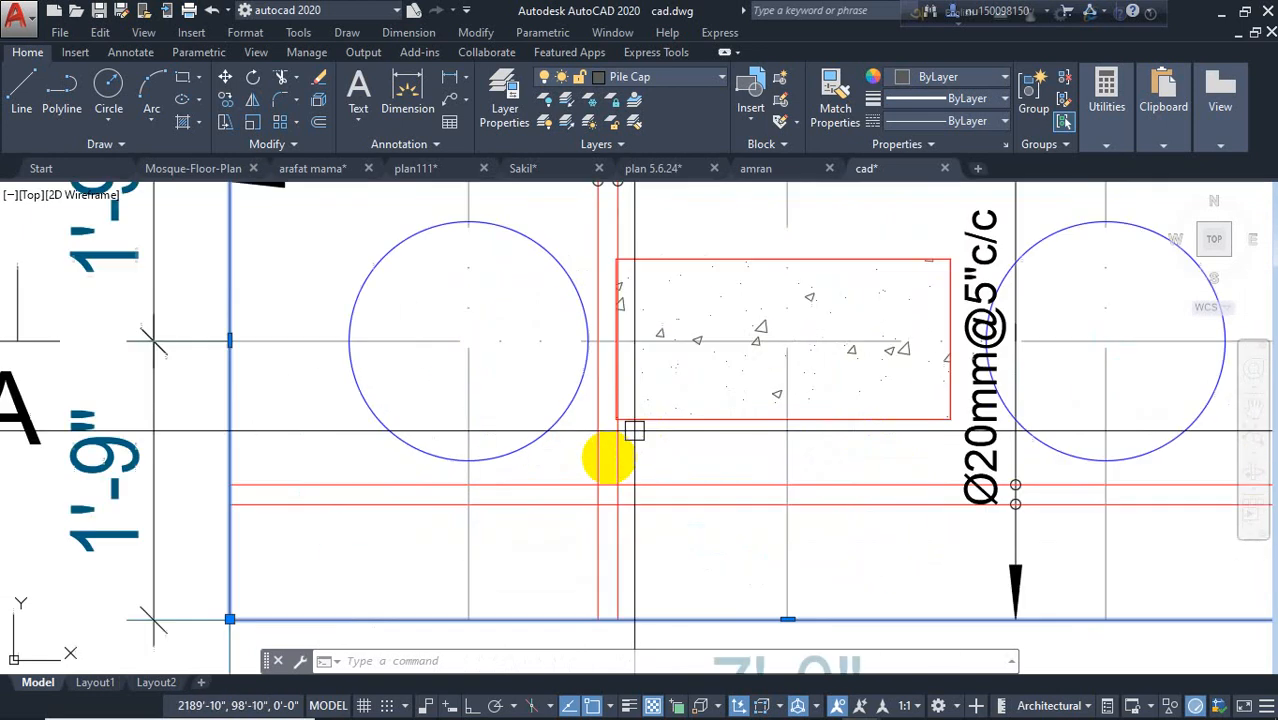
click(676, 460)
click(650, 563)
key(Escape)
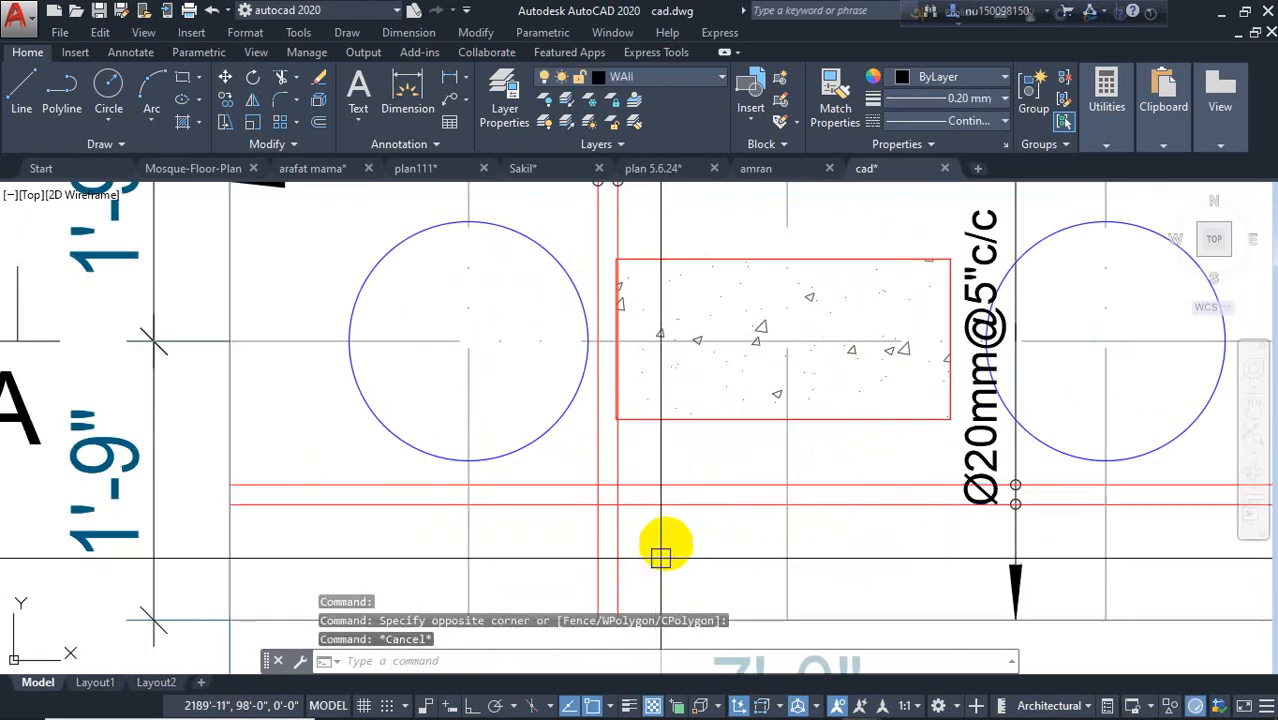
click(676, 486)
click(675, 540)
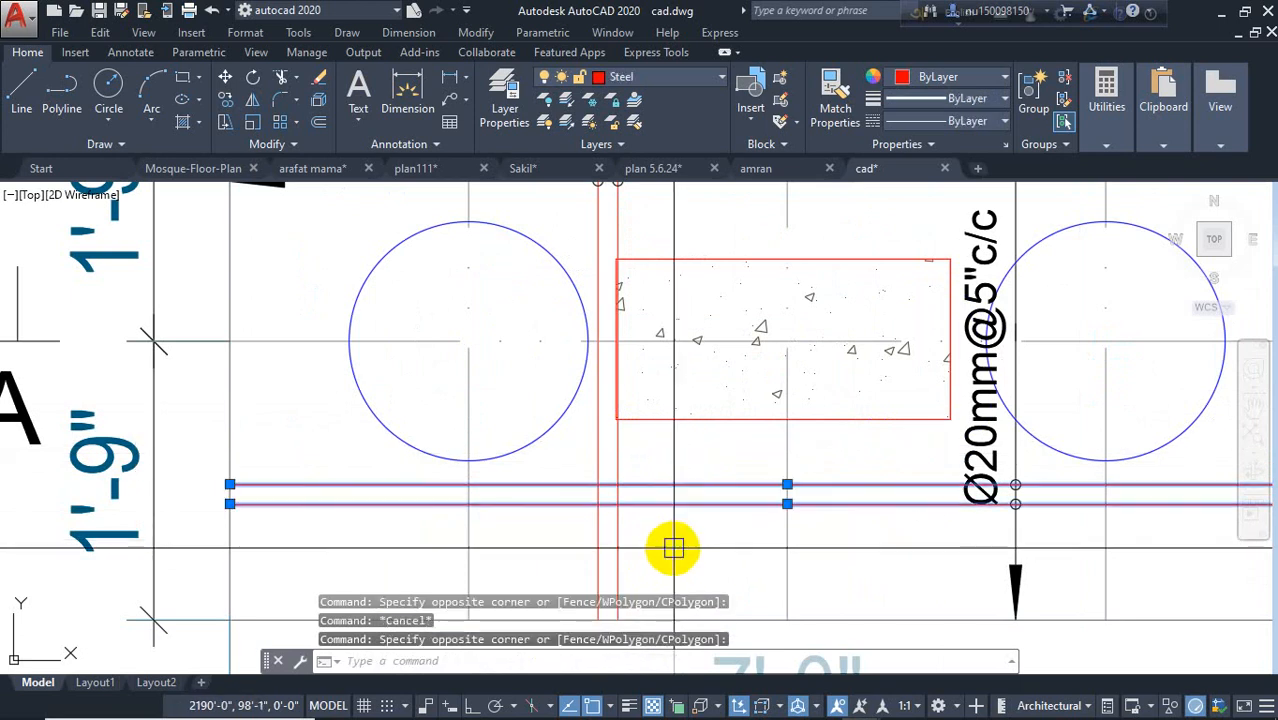
key(Escape)
mouse_move(673, 556)
middle_down()
mouse_move(705, 448)
mouse_move(697, 458)
middle_up()
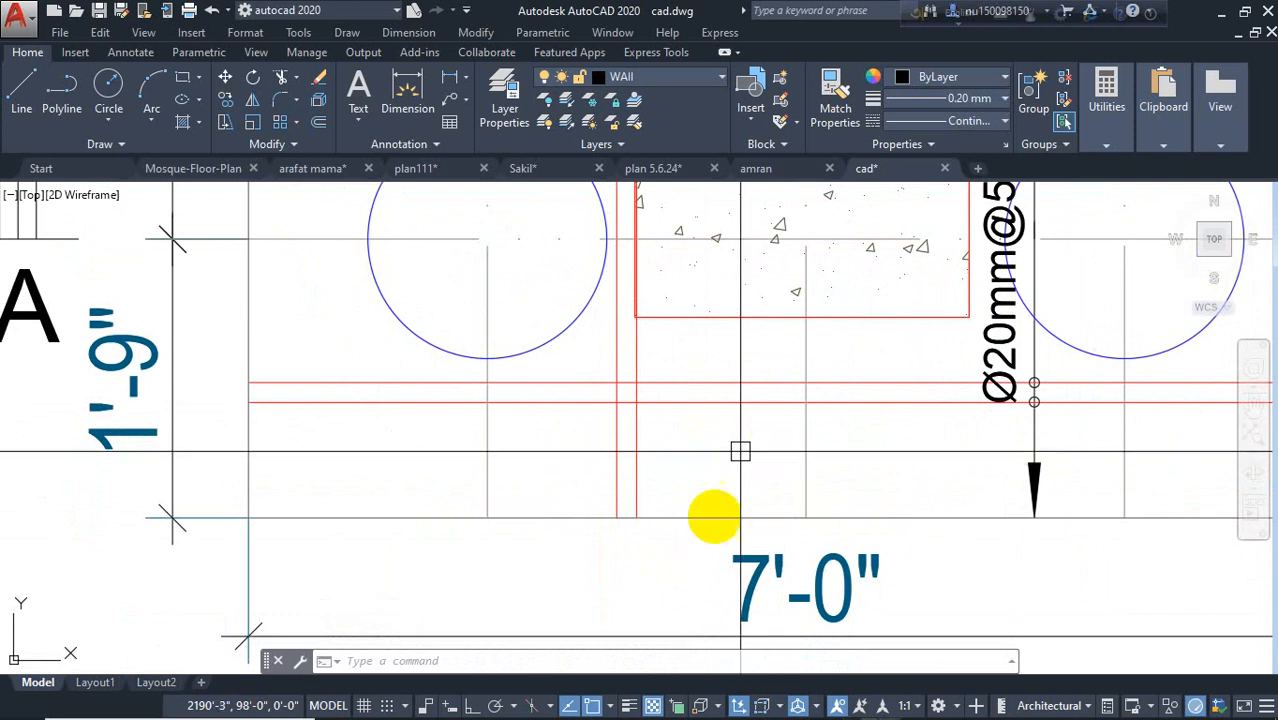
scroll(641, 436, down, 1)
middle_drag(625, 499, 466, 566)
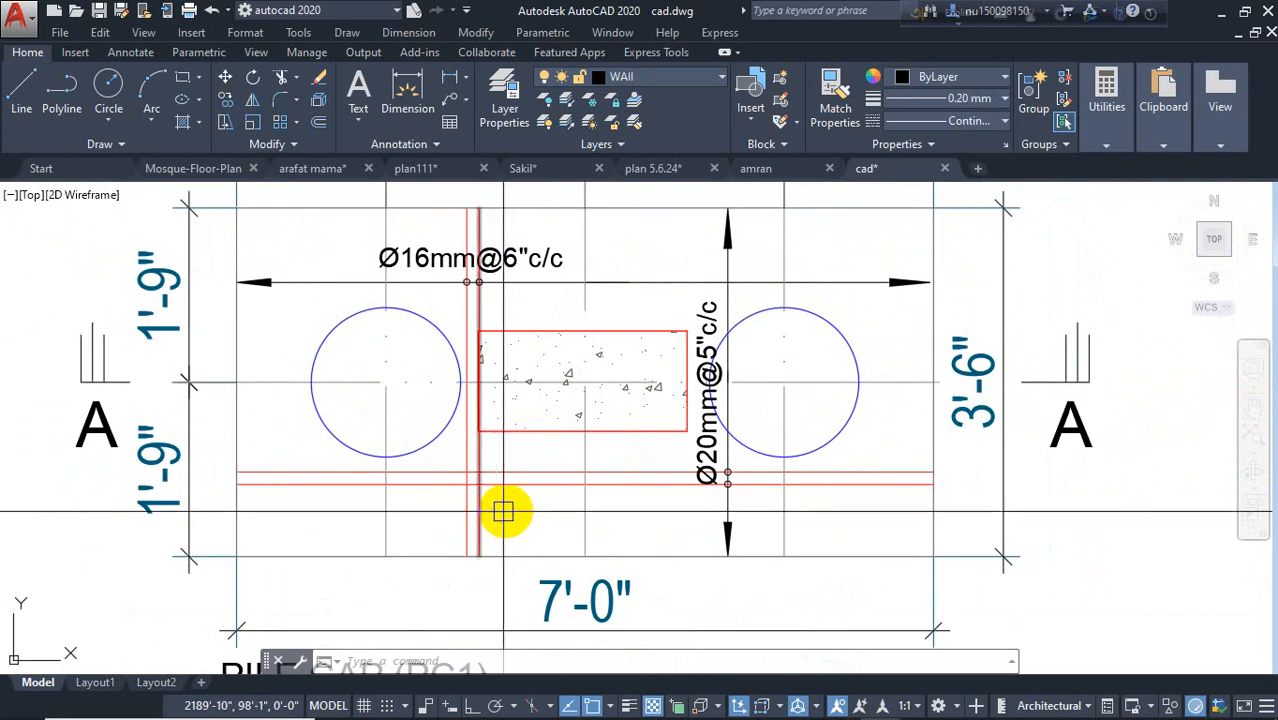
click(522, 485)
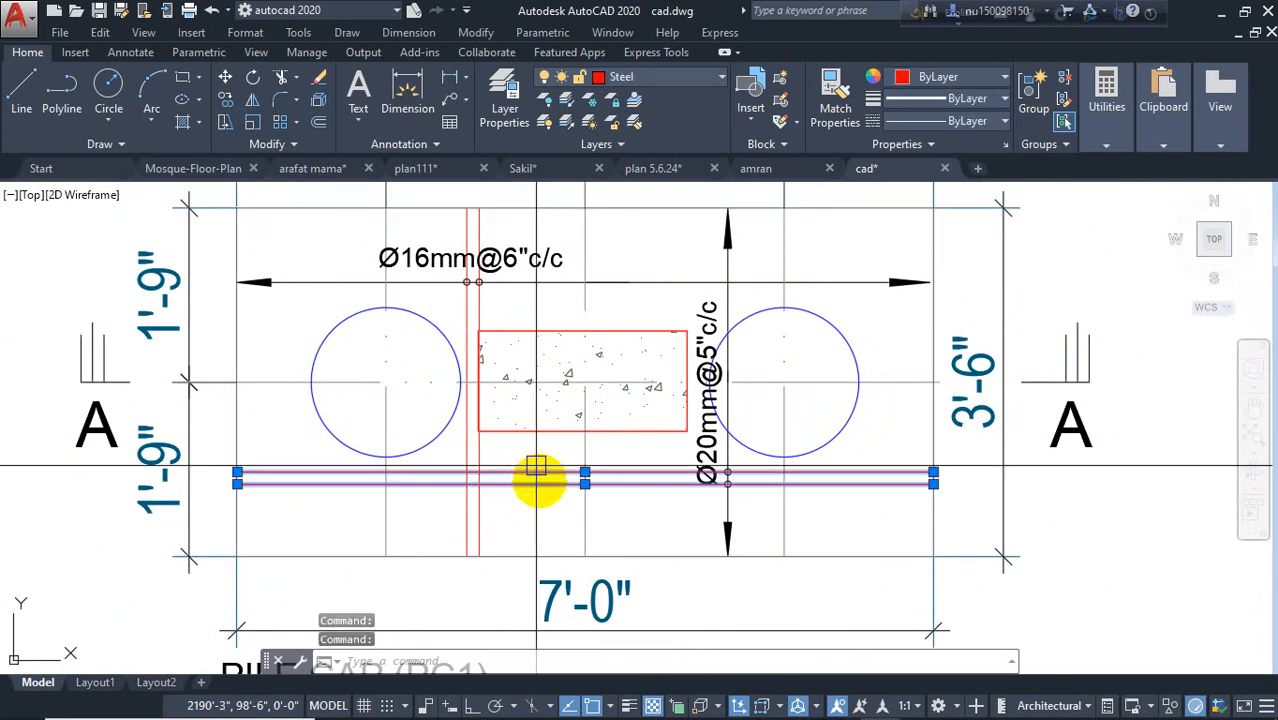
key(Escape)
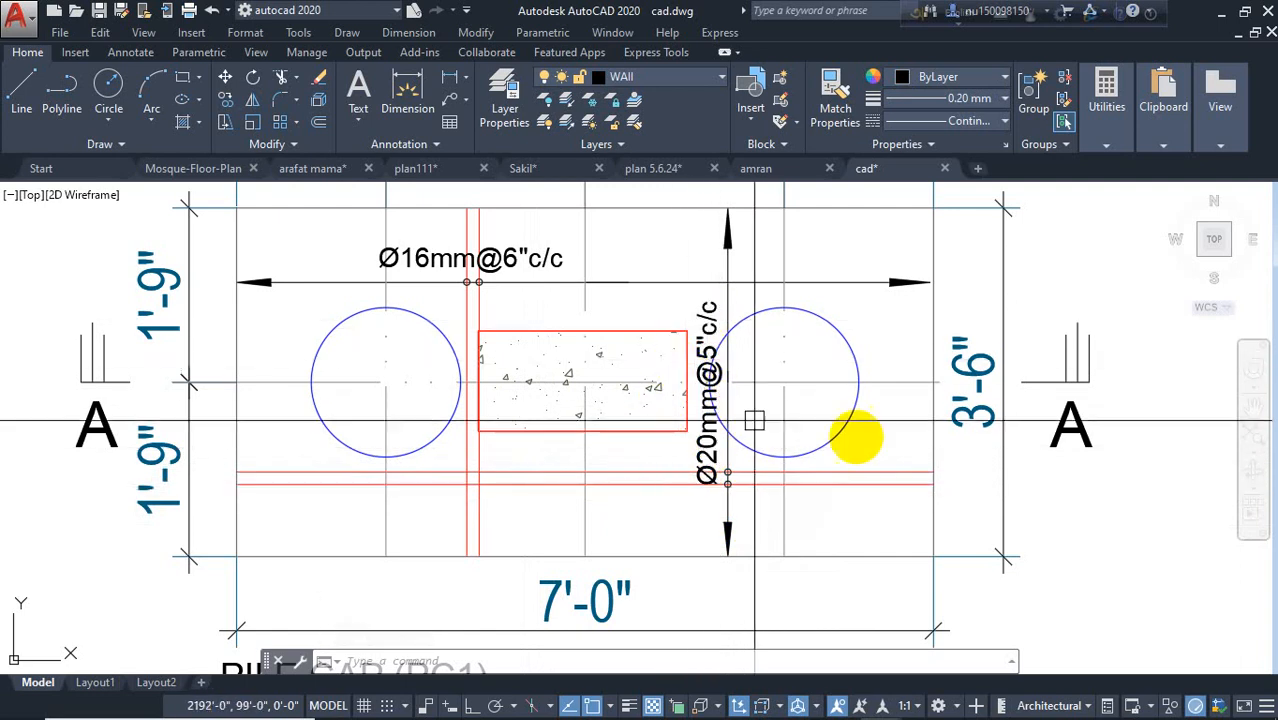
Highlight the outline of pile cap PC1 in plan and review its reinforcement labels and overall dimensions.
click(934, 258)
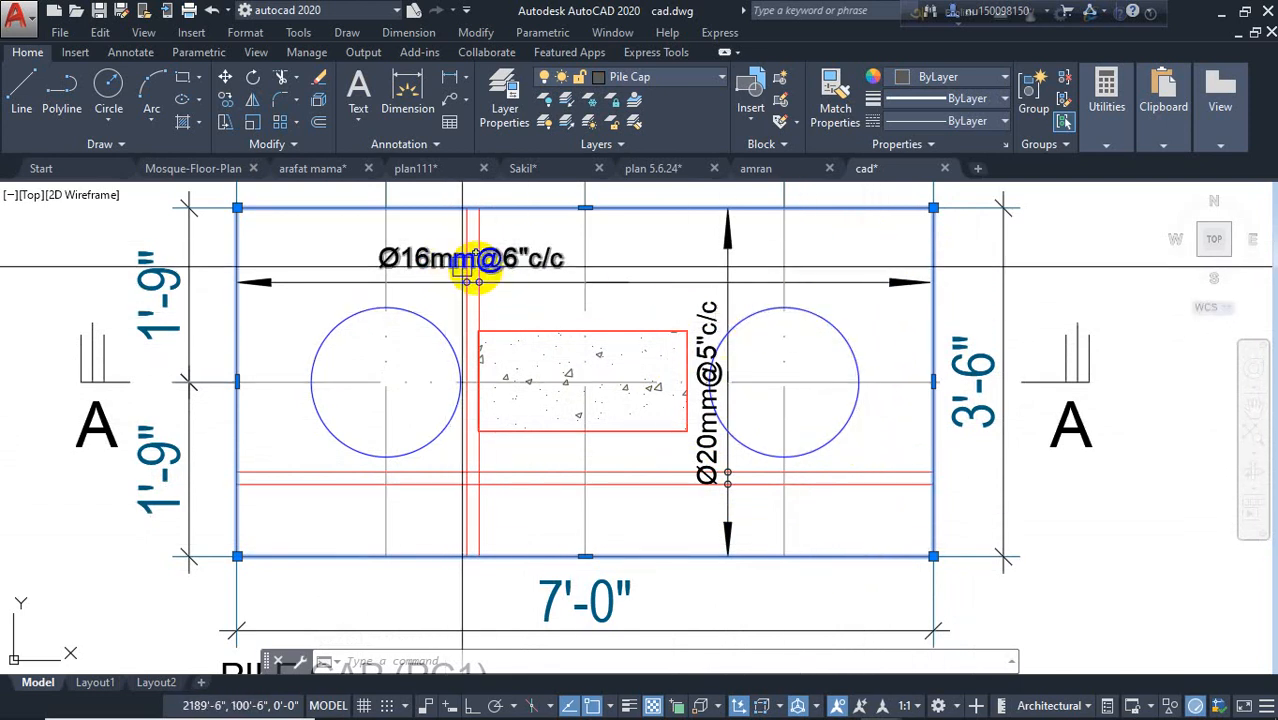
drag(478, 266, 529, 264)
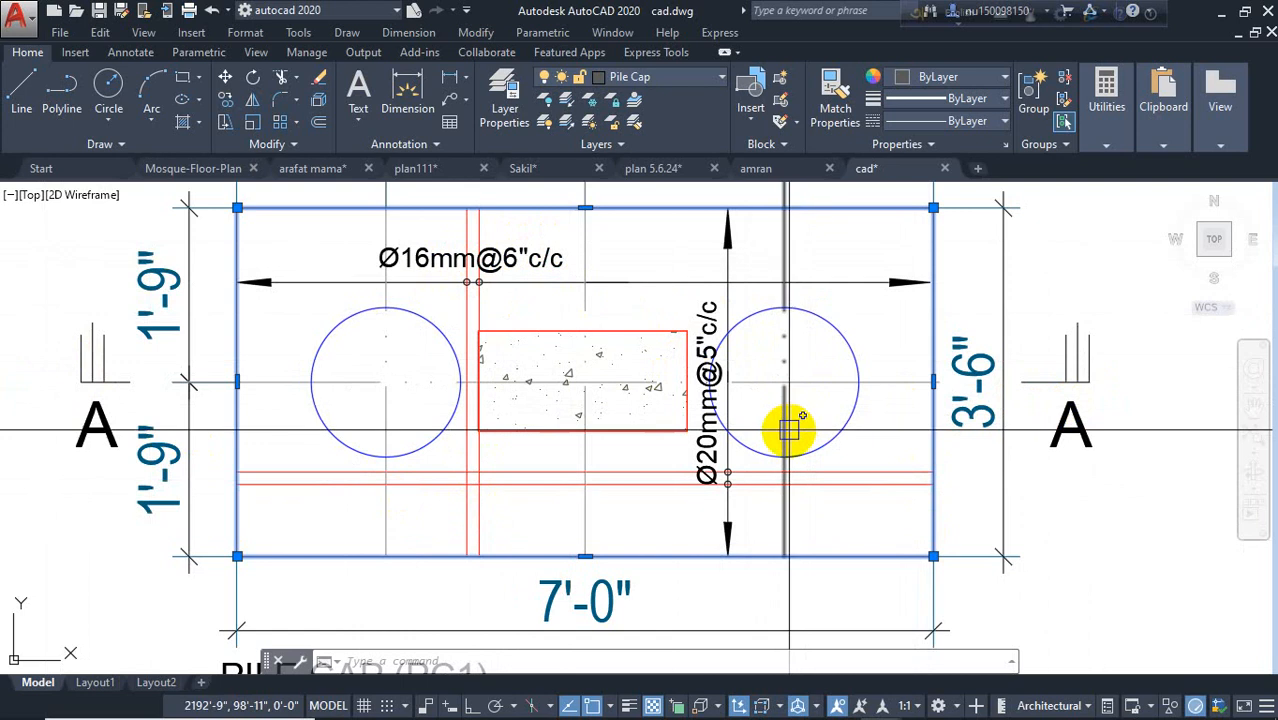
middle_drag(588, 560, 650, 491)
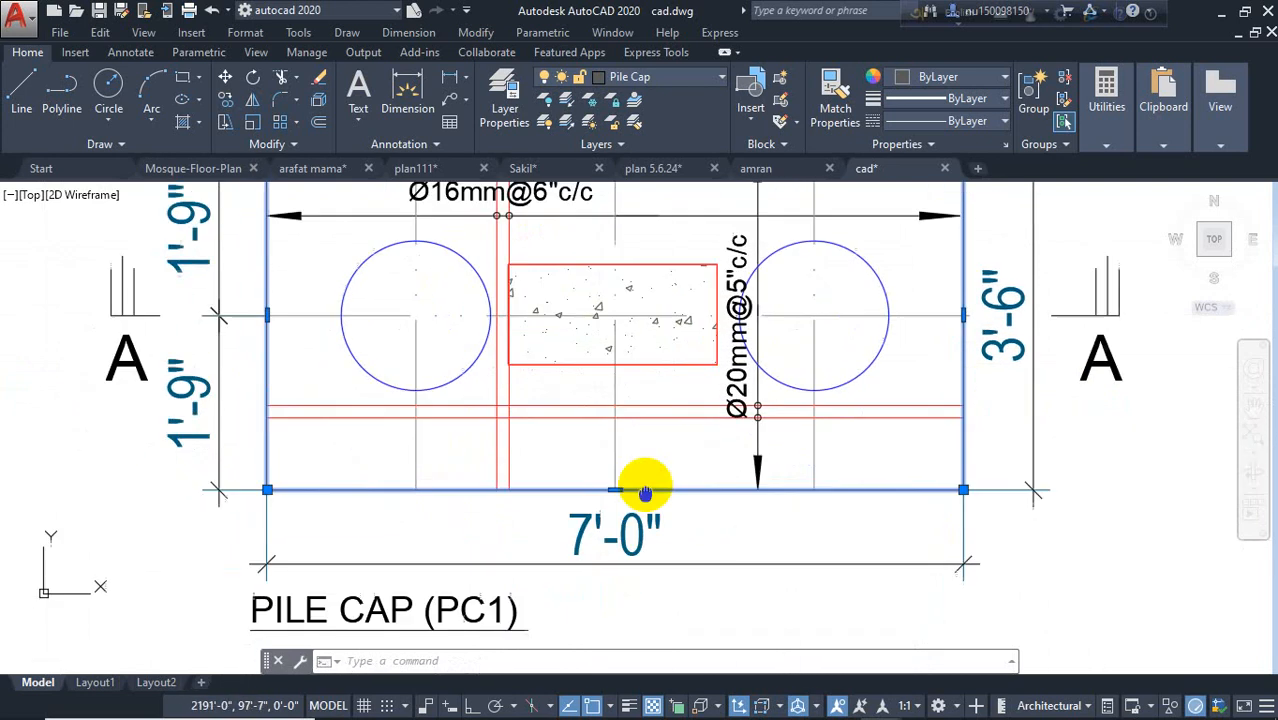
scroll(379, 559, down, 2)
middle_drag(488, 491, 493, 627)
middle_drag(557, 342, 539, 167)
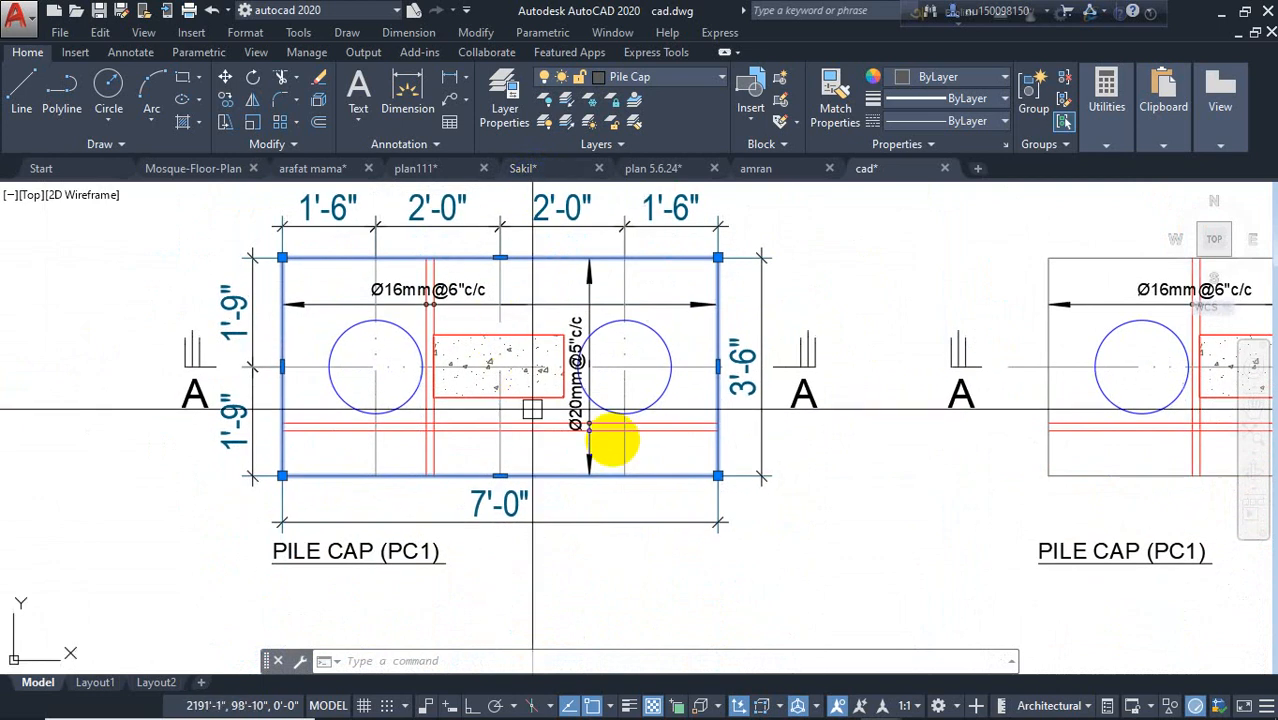
Go to Section A-A of the pile cap and review its reinforcement layout above the piles.
middle_drag(600, 212, 581, 662)
middle_drag(534, 350, 540, 541)
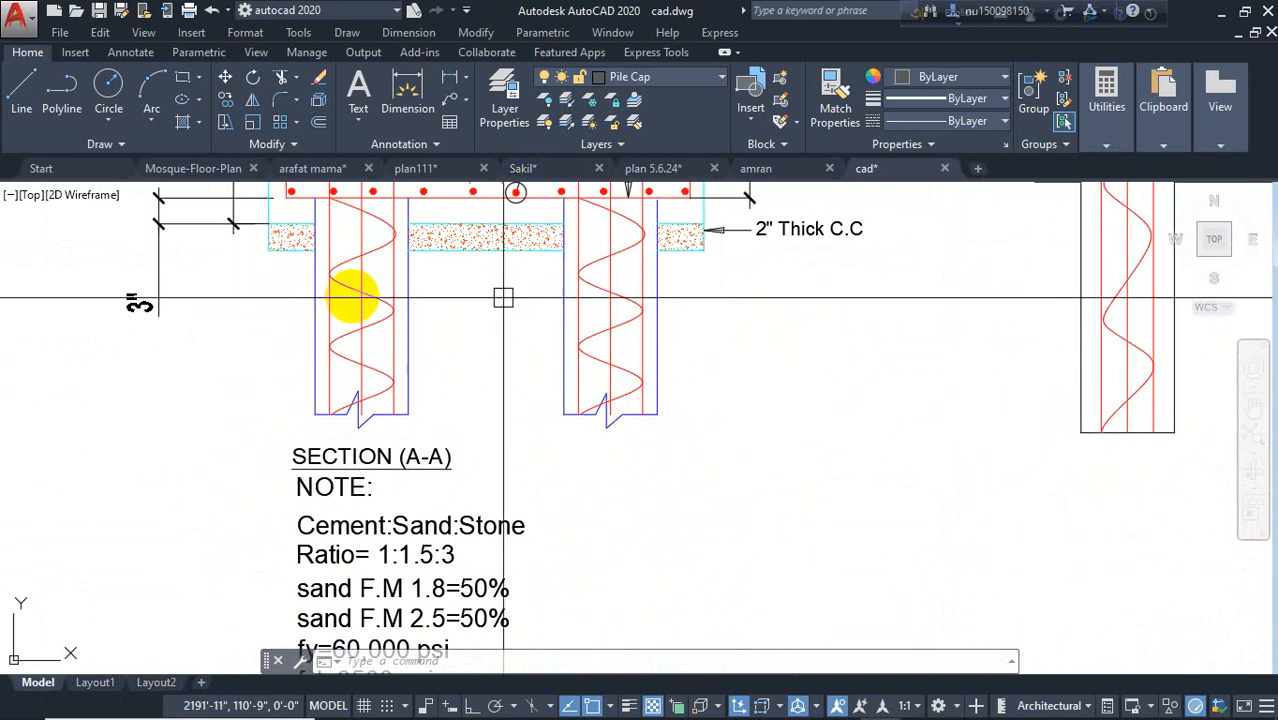
middle_drag(526, 338, 493, 524)
mouse_move(533, 424)
middle_down()
mouse_move(513, 648)
mouse_move(470, 590)
mouse_move(451, 459)
middle_up()
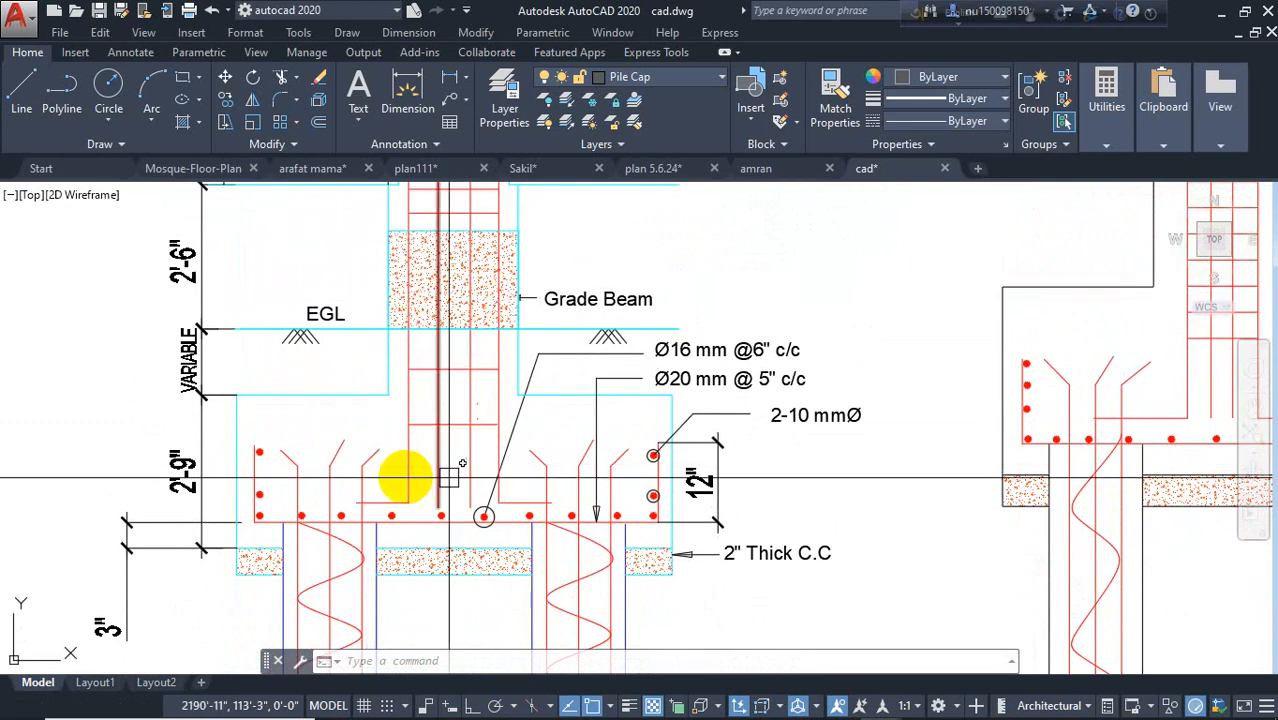
mouse_move(495, 480)
middle_down()
mouse_move(495, 456)
mouse_move(428, 341)
middle_up()
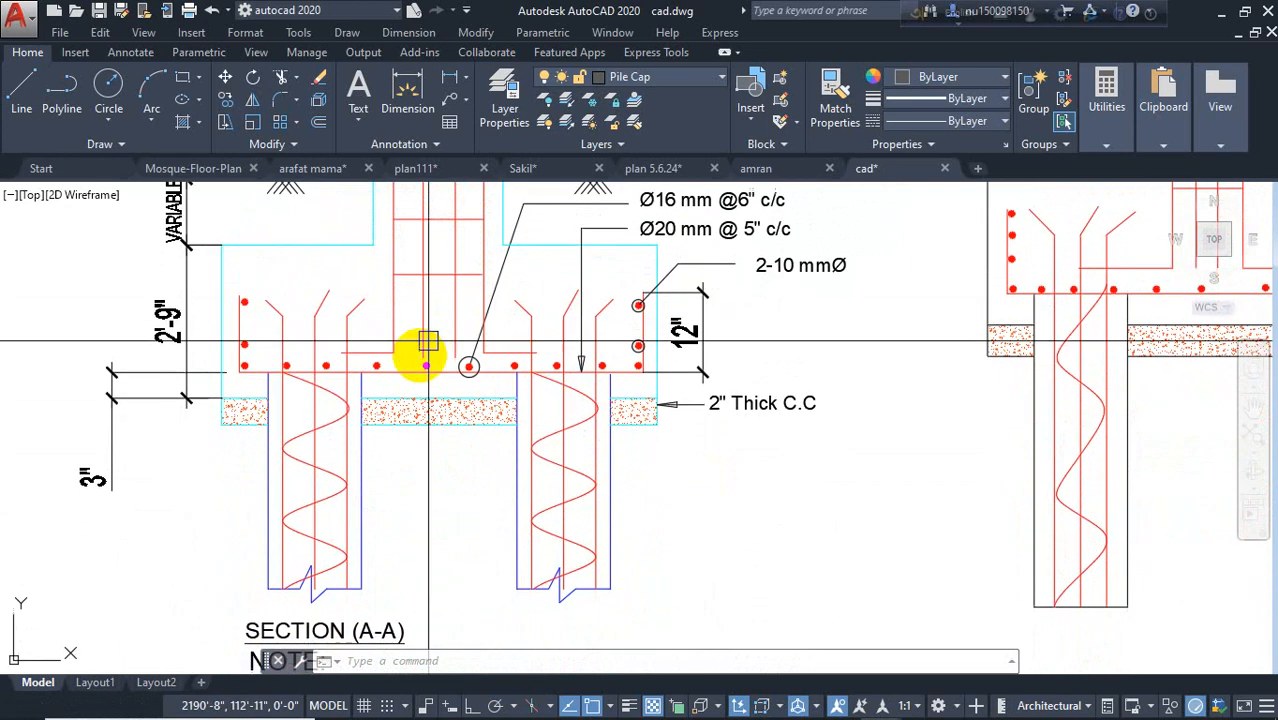
middle_drag(328, 349, 327, 407)
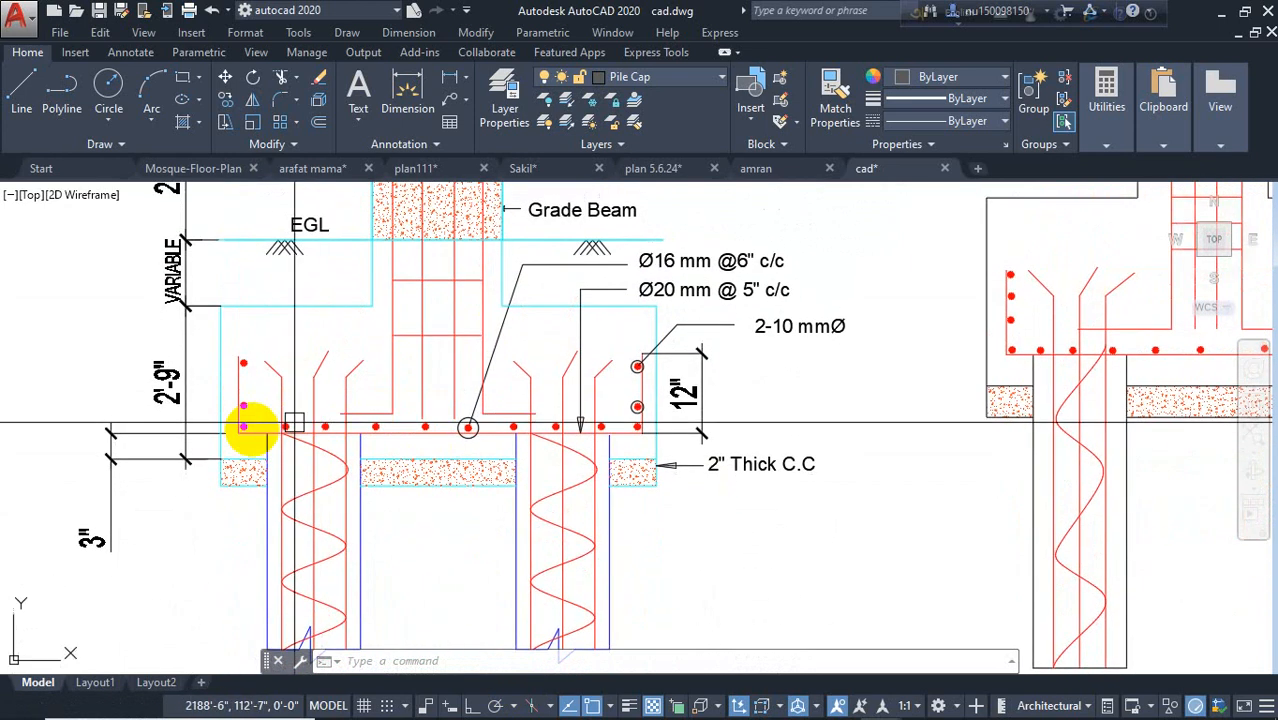
Inspect the bottom and side bars of the pile cap and the bent pile bars in Section A-A up close.
scroll(216, 420, up, 2)
scroll(347, 400, down, 1)
middle_drag(281, 469, 305, 426)
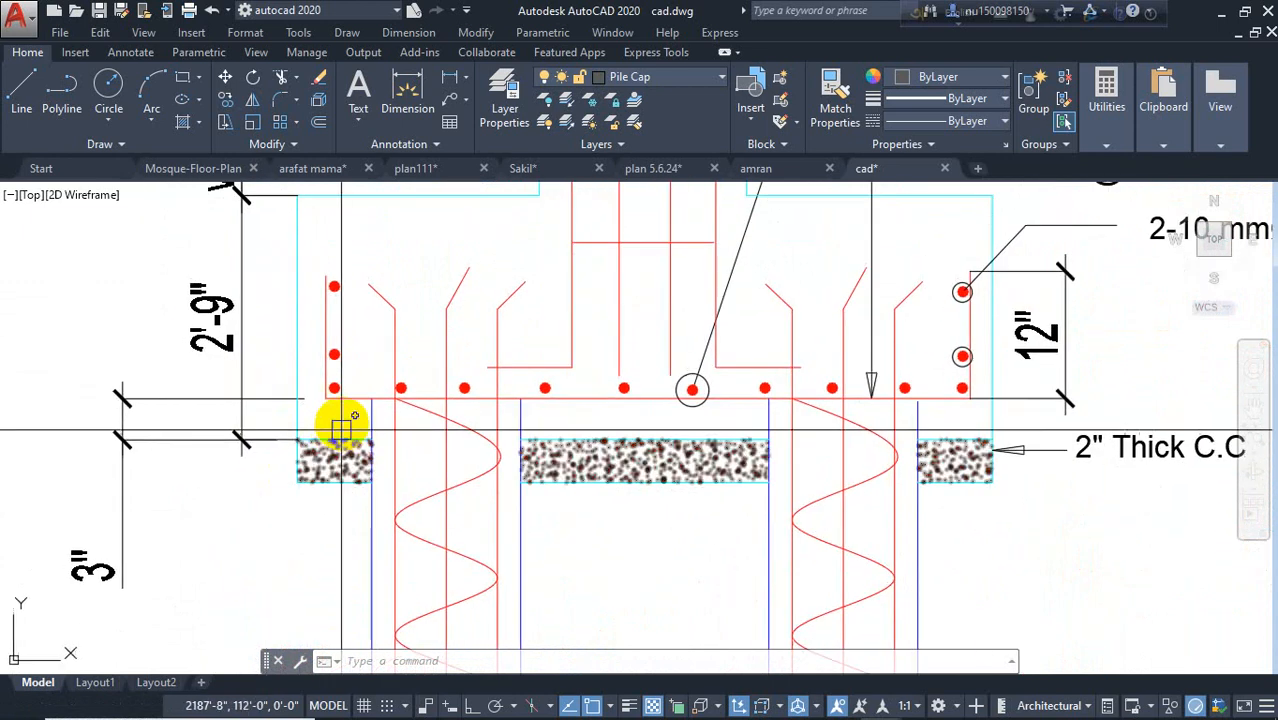
scroll(411, 431, up, 2)
scroll(450, 380, down, 2)
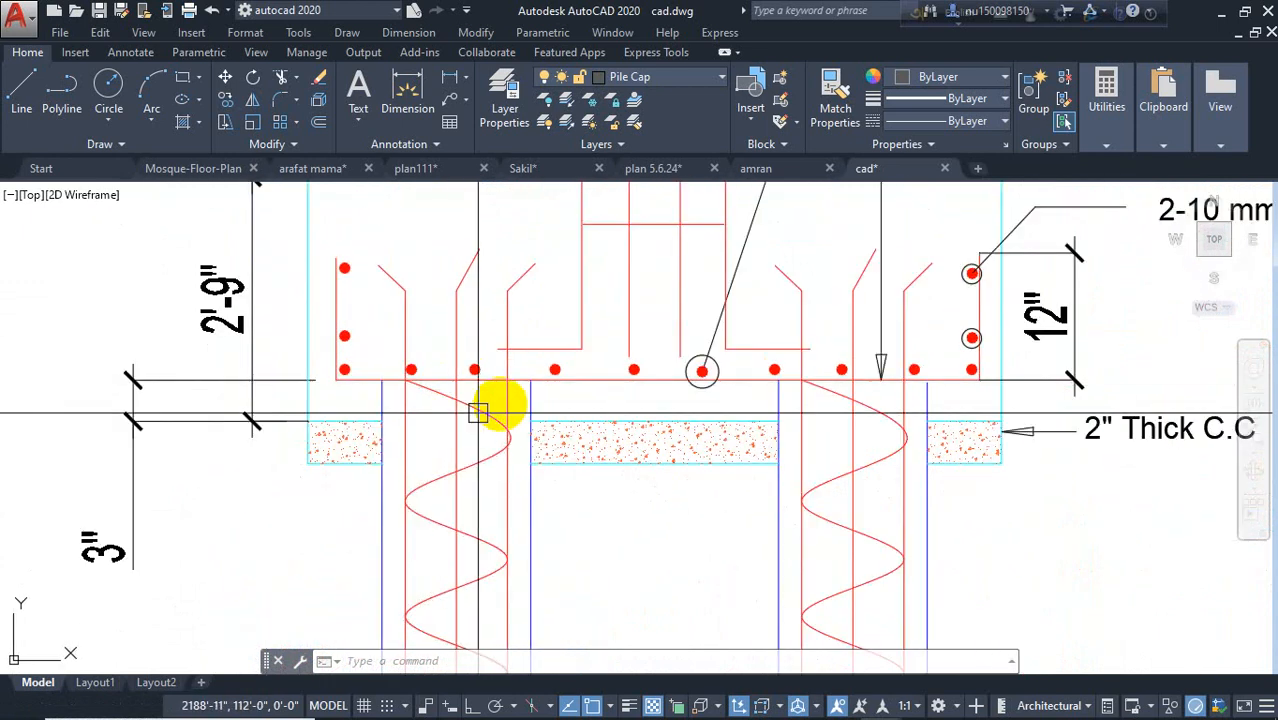
middle_drag(347, 229, 371, 421)
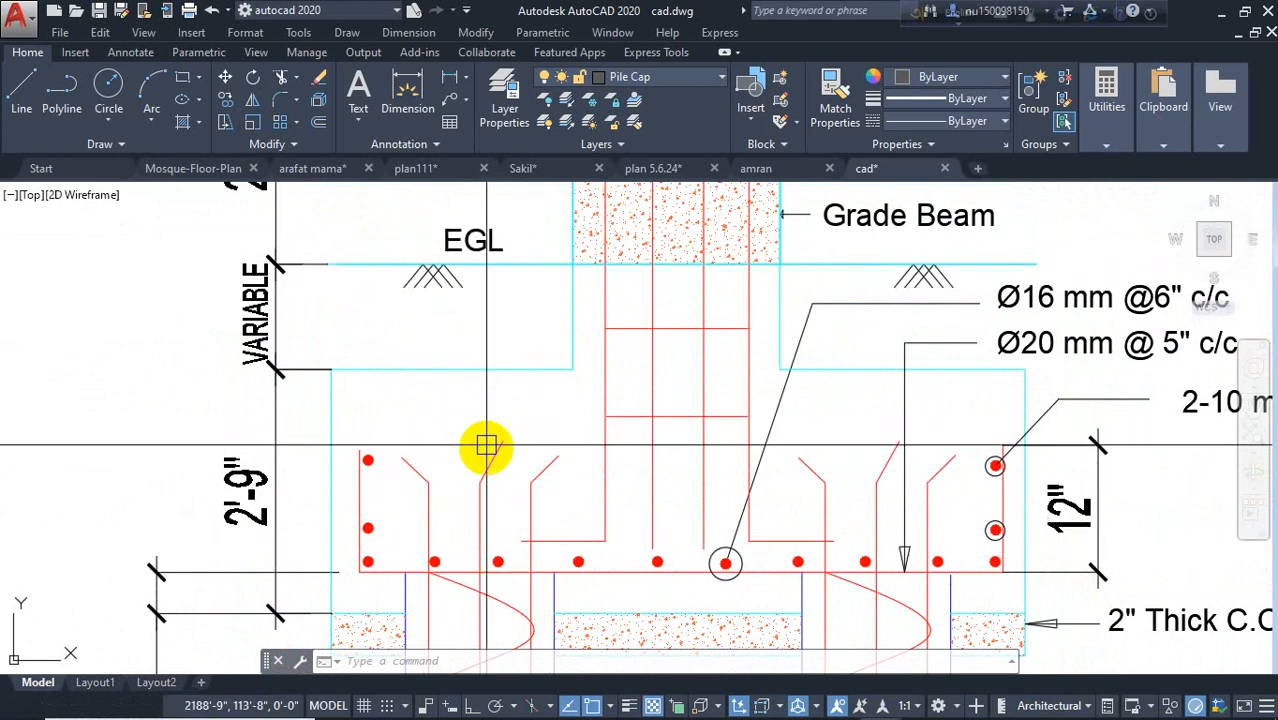
middle_drag(532, 470, 539, 334)
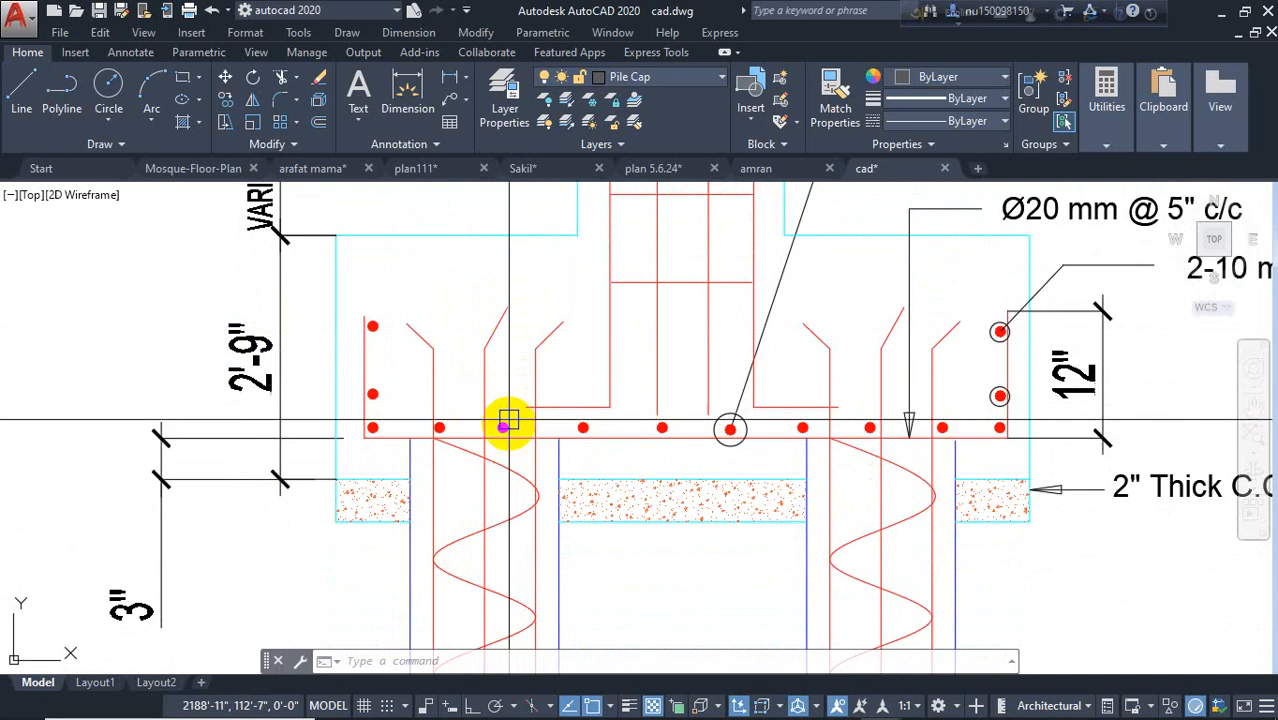
middle_drag(509, 421, 509, 358)
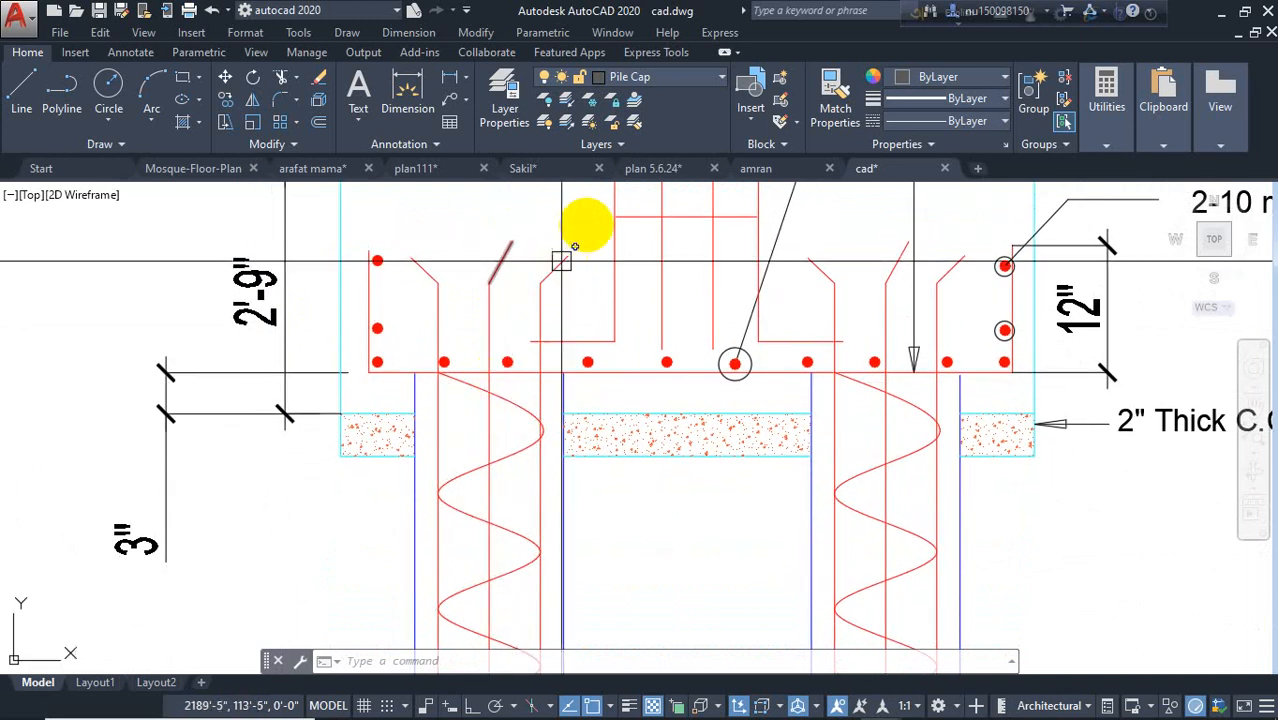
click(587, 225)
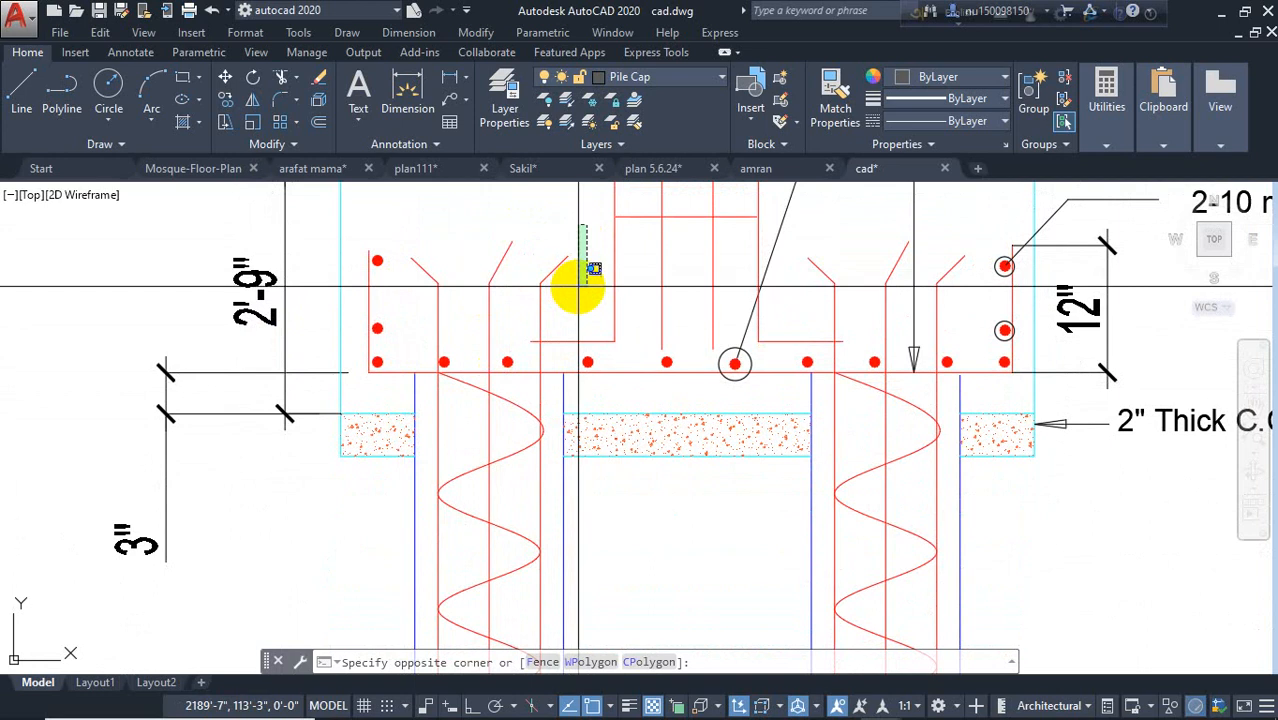
click(578, 287)
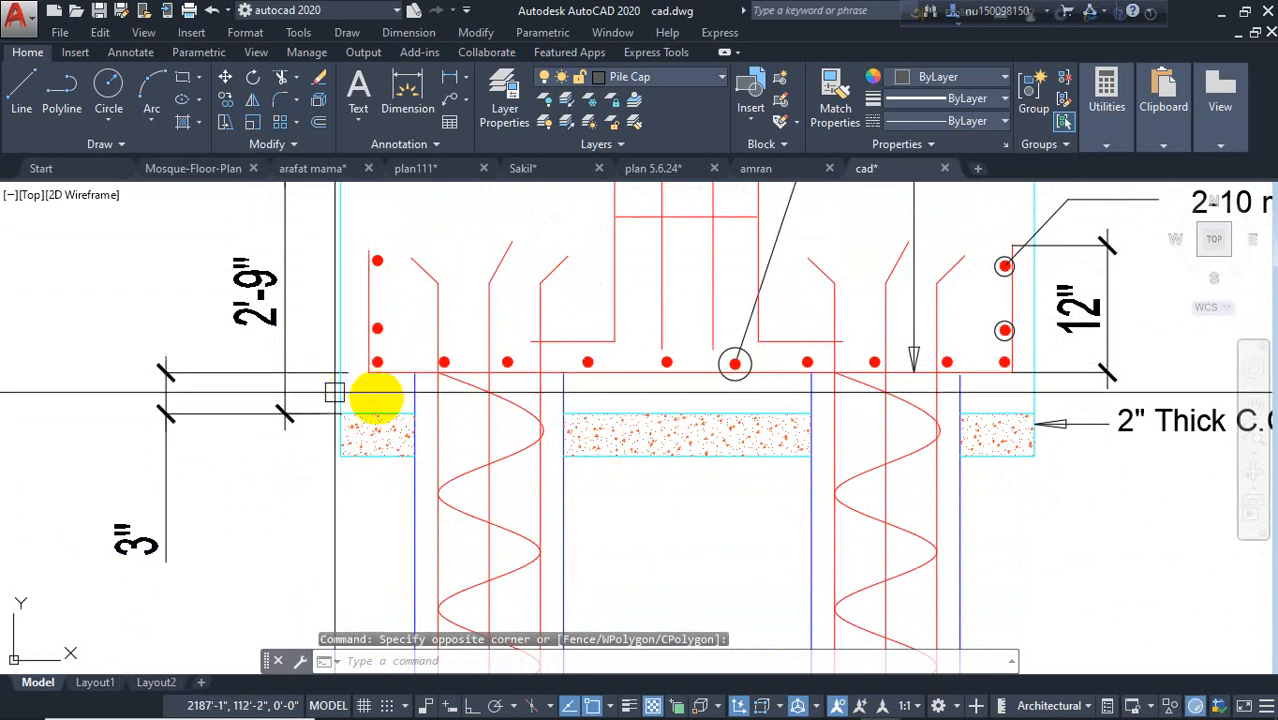
Examine the pile heads, the bottom cover and the 2" Thick C.C layer beneath the pile cap in Section A-A.
scroll(414, 405, up, 3)
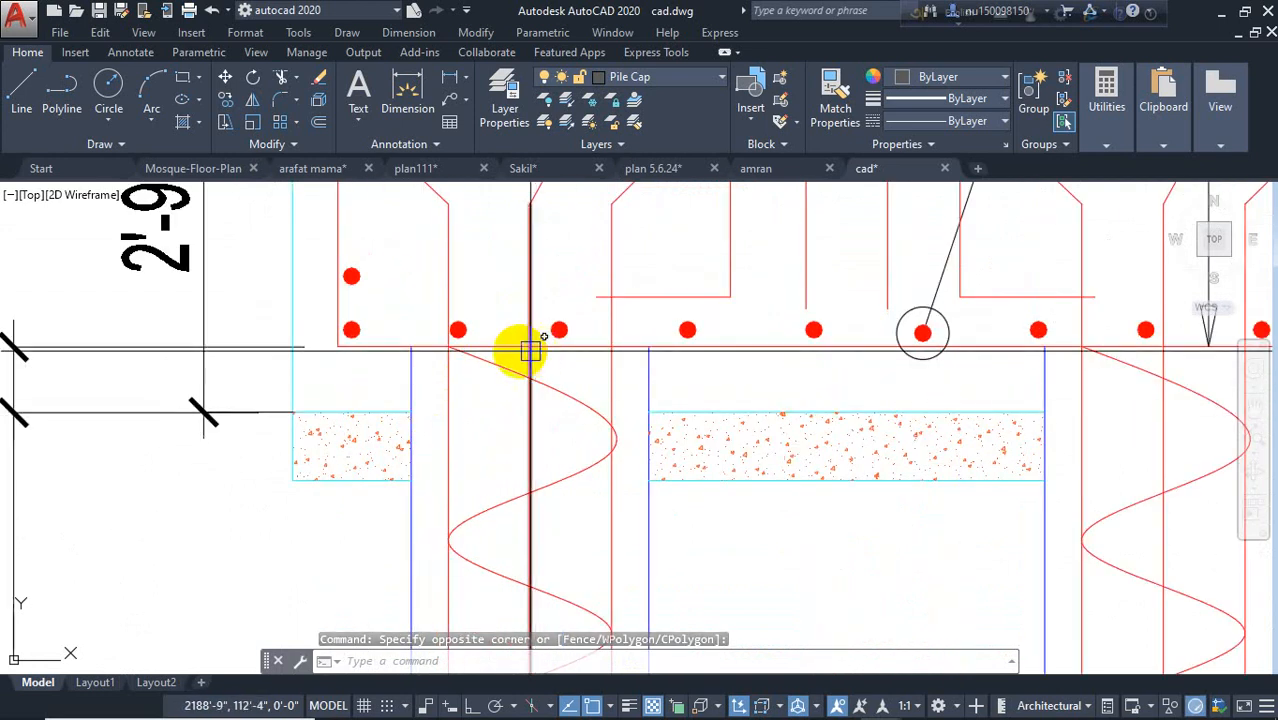
scroll(430, 385, down, 4)
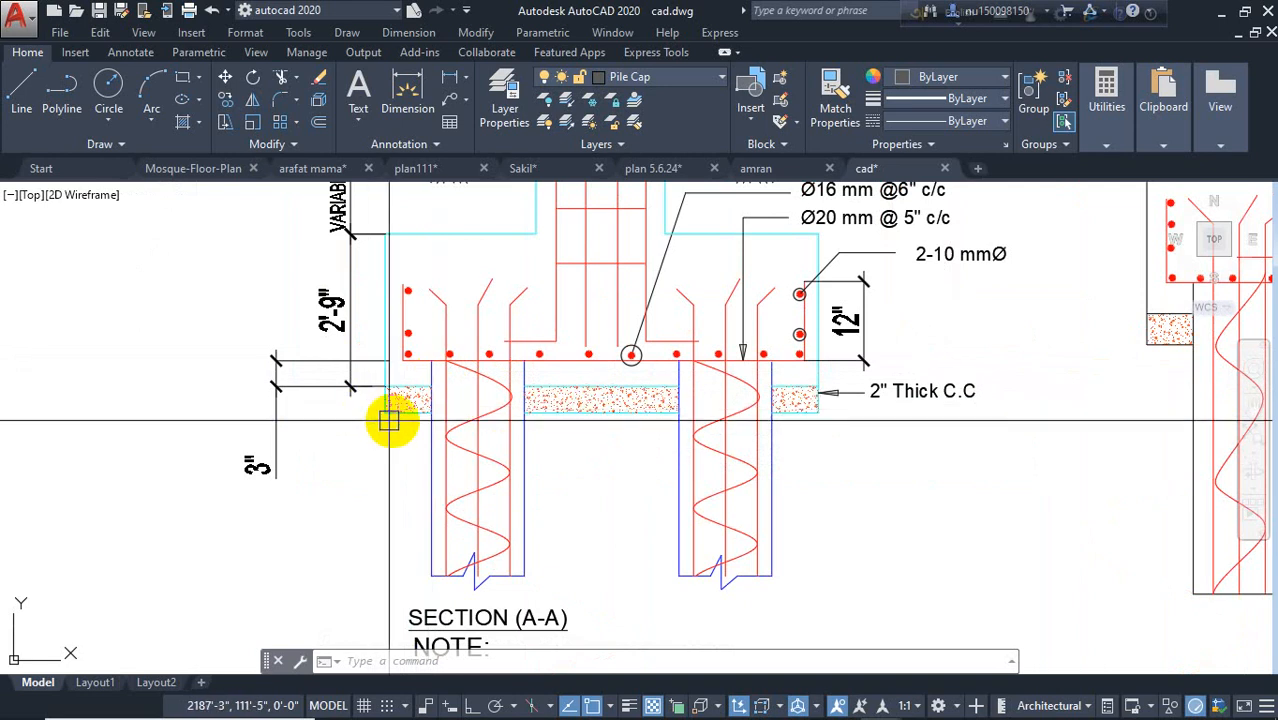
scroll(389, 421, up, 2)
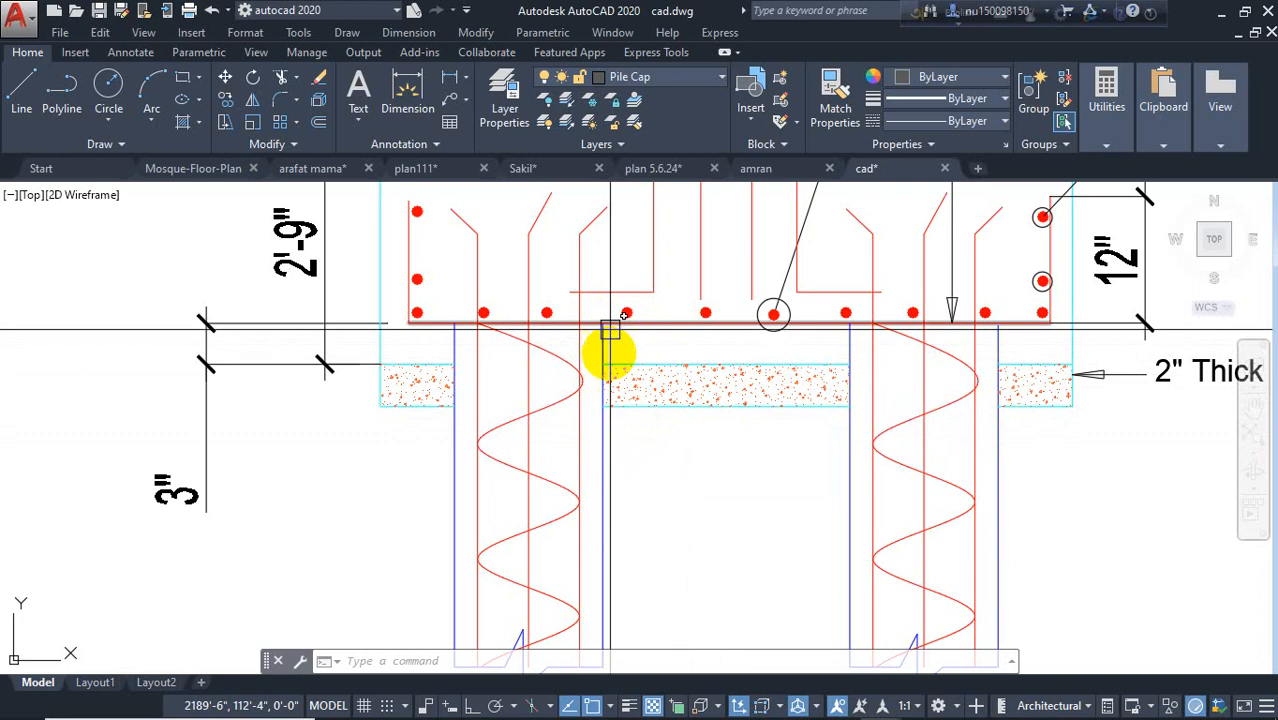
scroll(608, 350, down, 3)
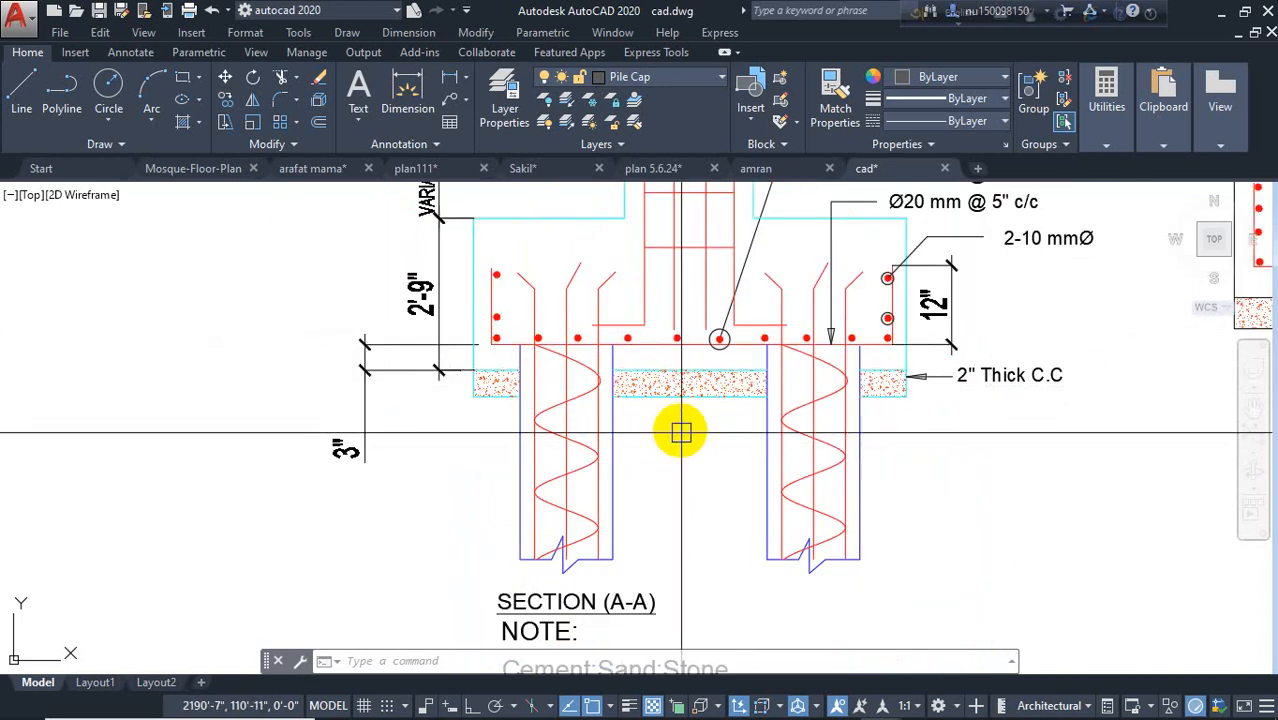
middle_drag(679, 431, 587, 457)
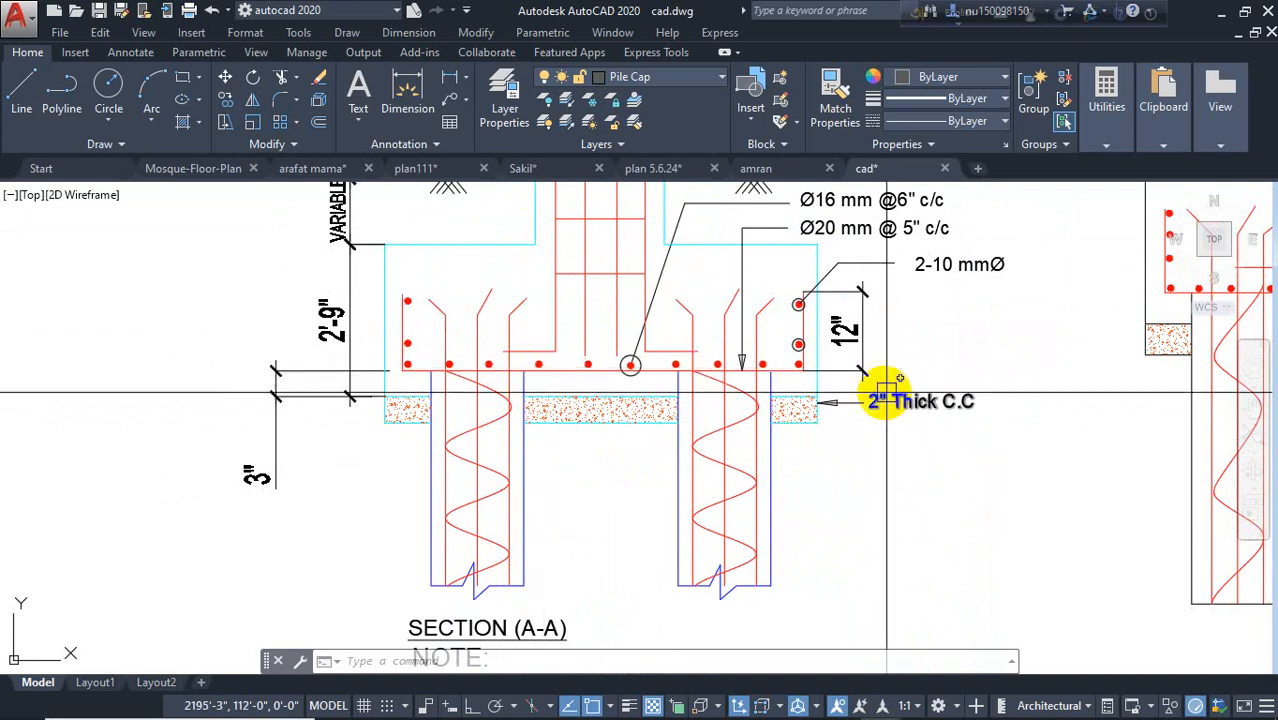
scroll(845, 414, up, 3)
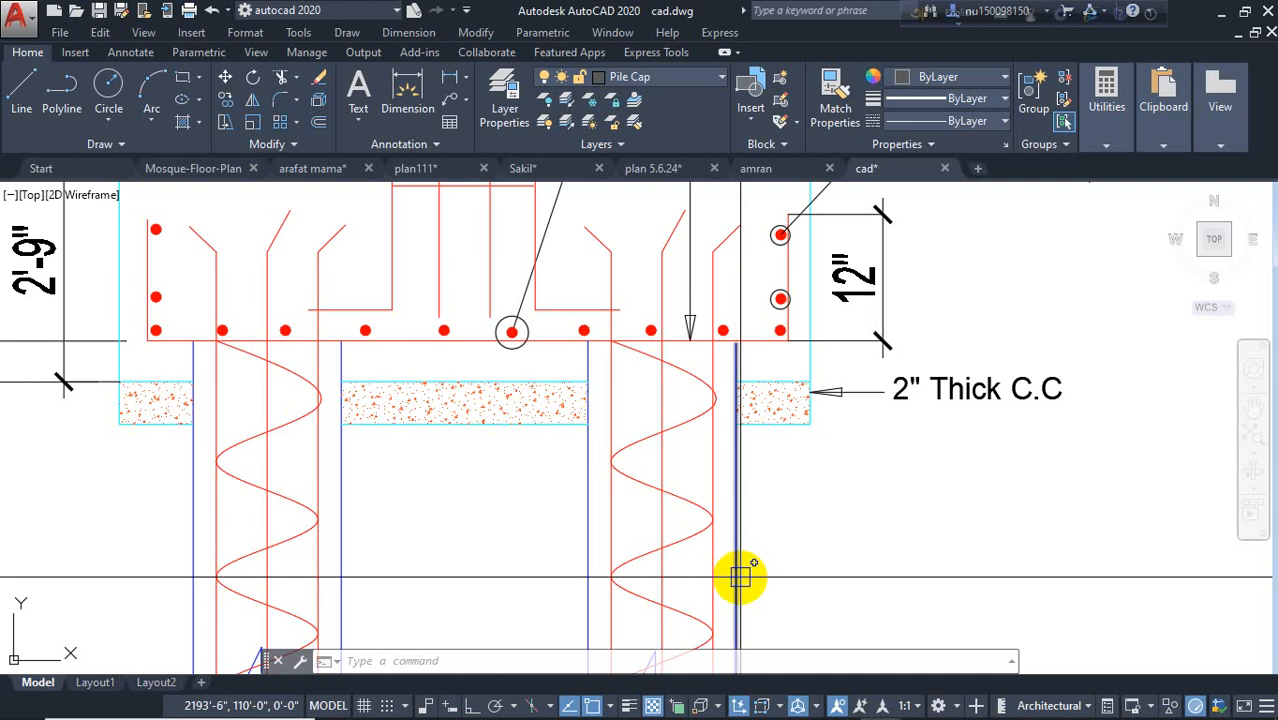
scroll(740, 577, down, 3)
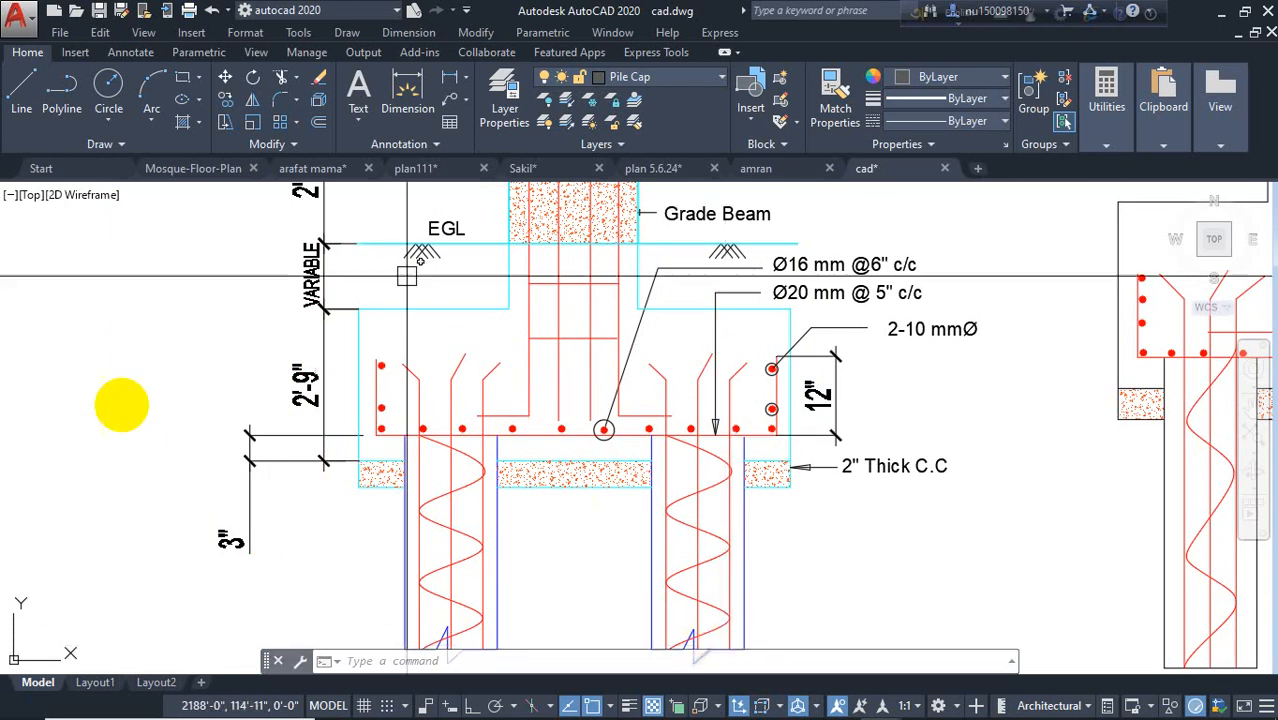
Check the pile cap's depth dimension, the Ø20 mm @ 5" c/c label with its bottom bar, and the Ø16 mm @6" c/c leader.
click(313, 405)
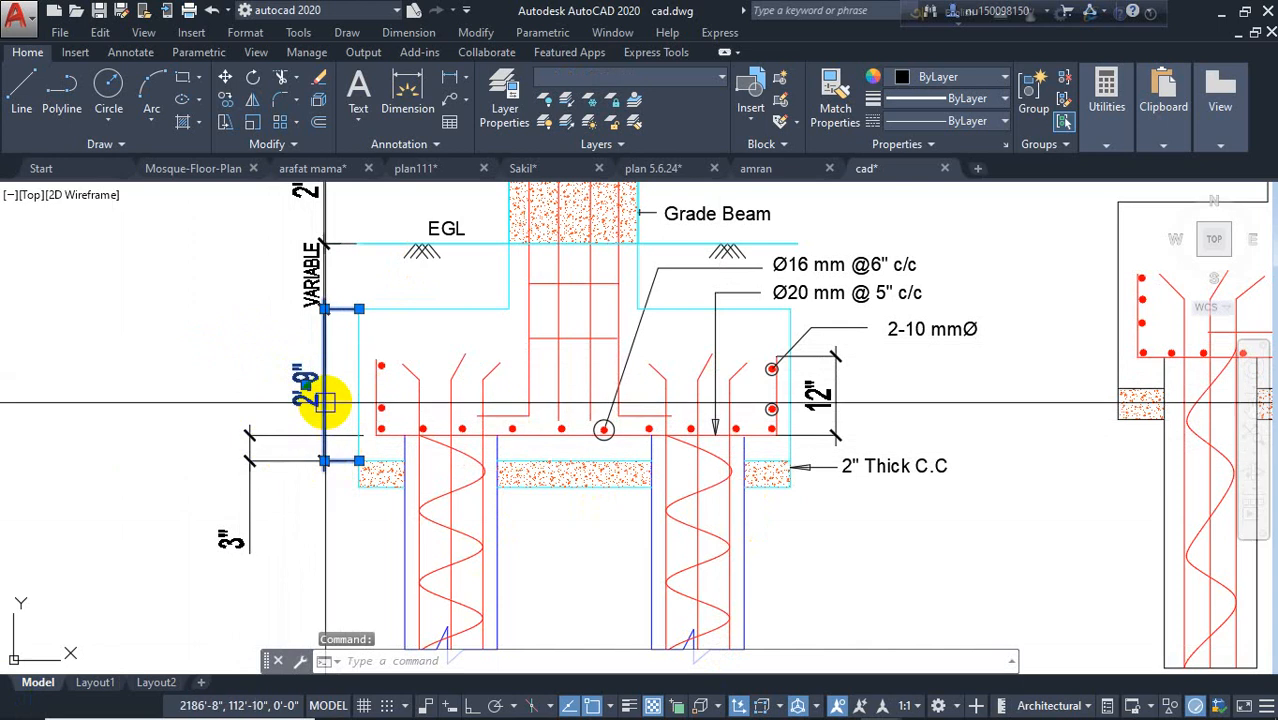
key(Escape)
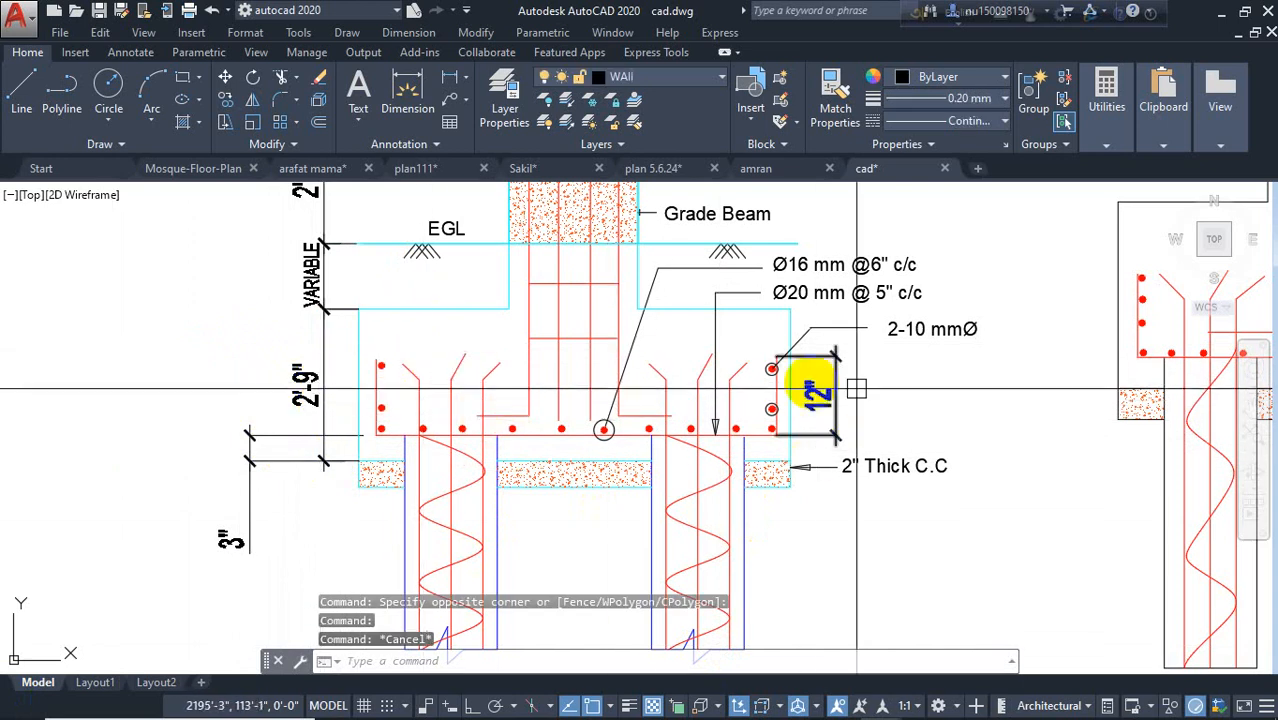
click(752, 294)
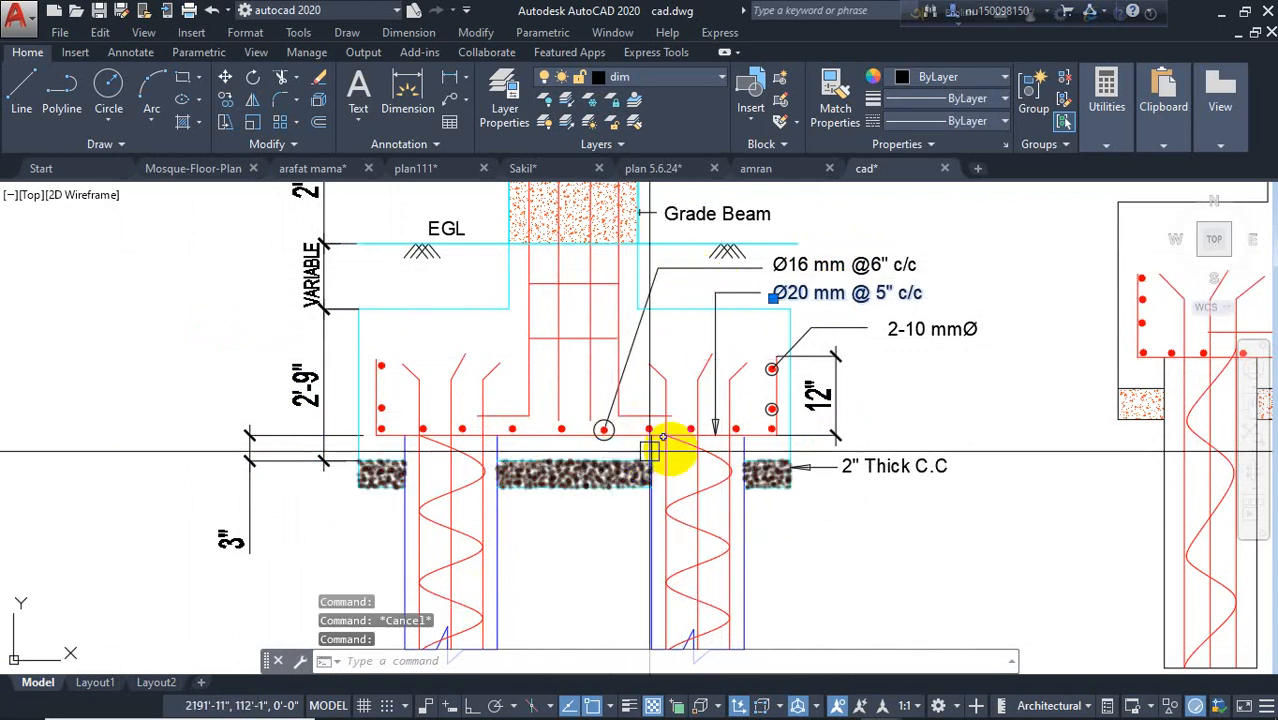
scroll(710, 435, up, 5)
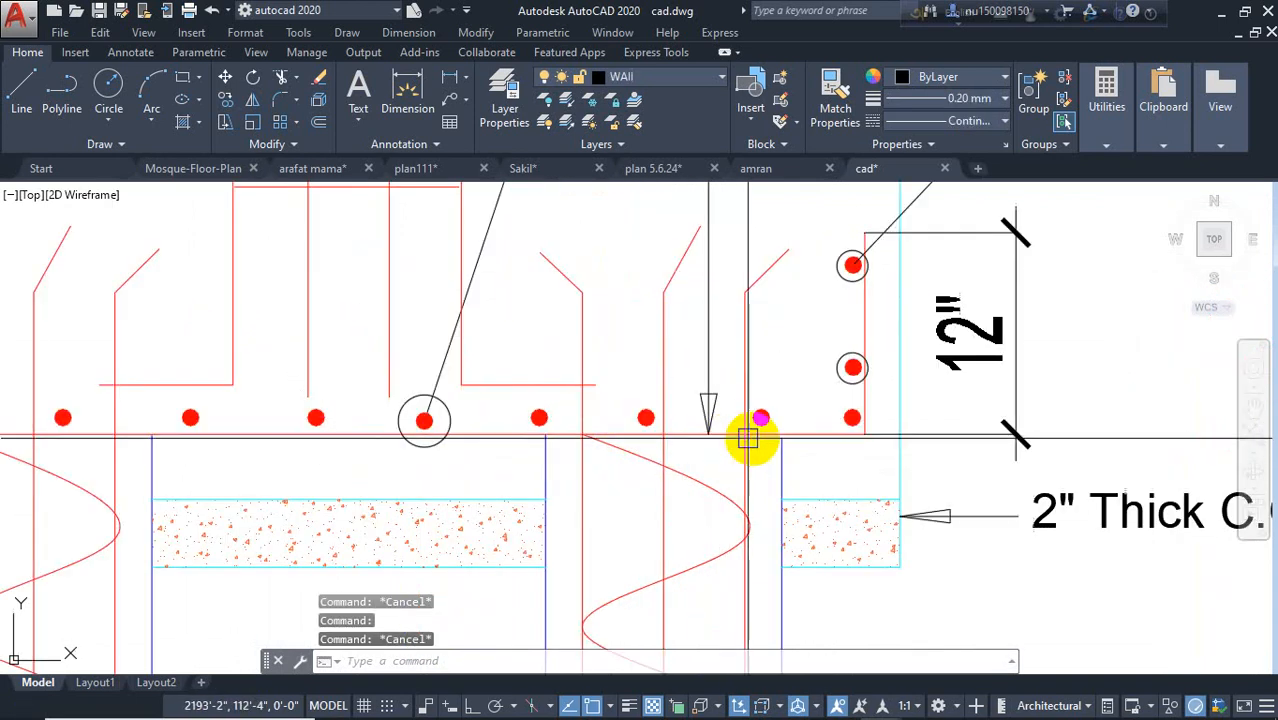
click(680, 437)
scroll(680, 440, down, 5)
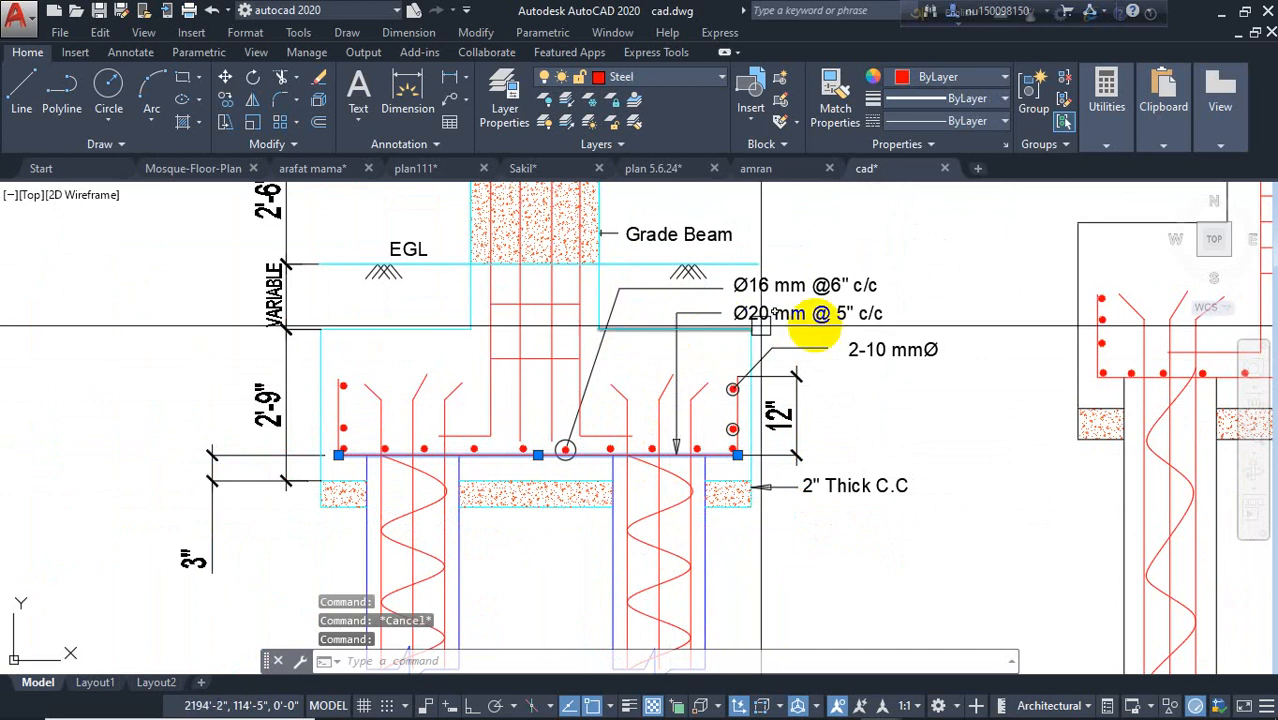
click(636, 290)
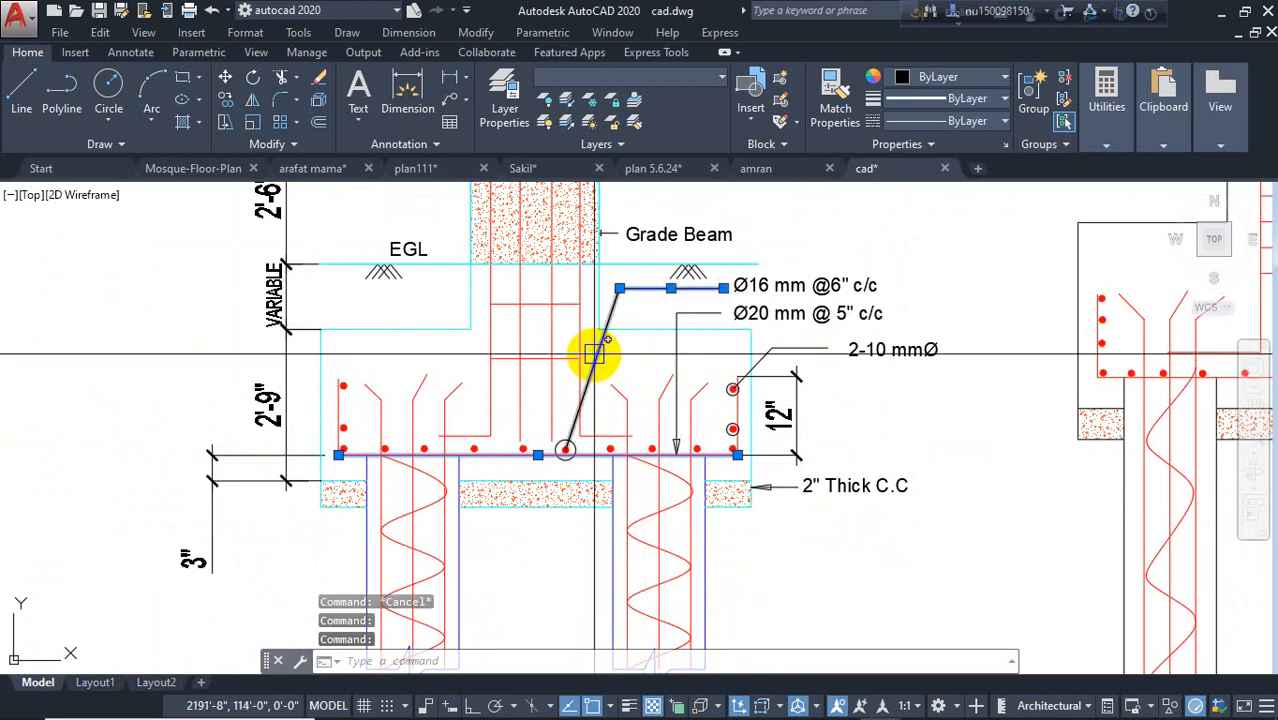
Inspect the 12" dimension and the circled 2-10 mmØ side bars at the pile cap's edge in Section A-A.
key(Escape)
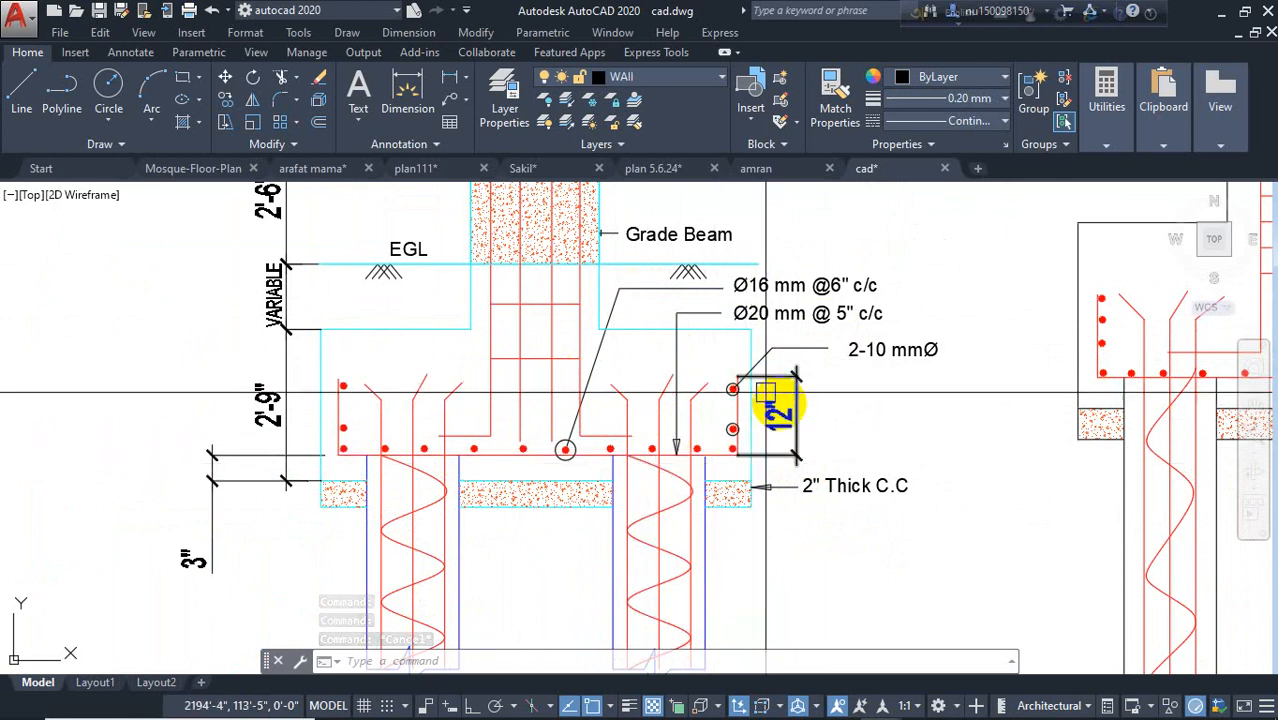
scroll(785, 408, up, 2)
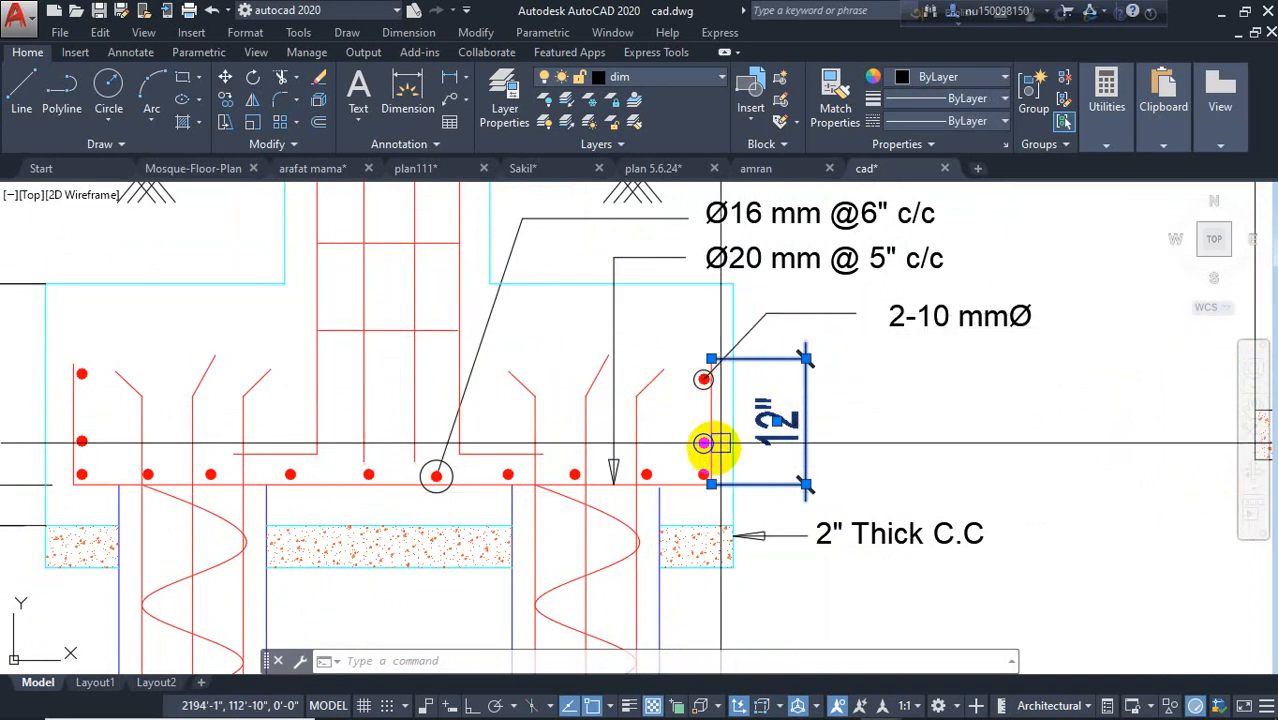
scroll(706, 448, up, 2)
key(Escape)
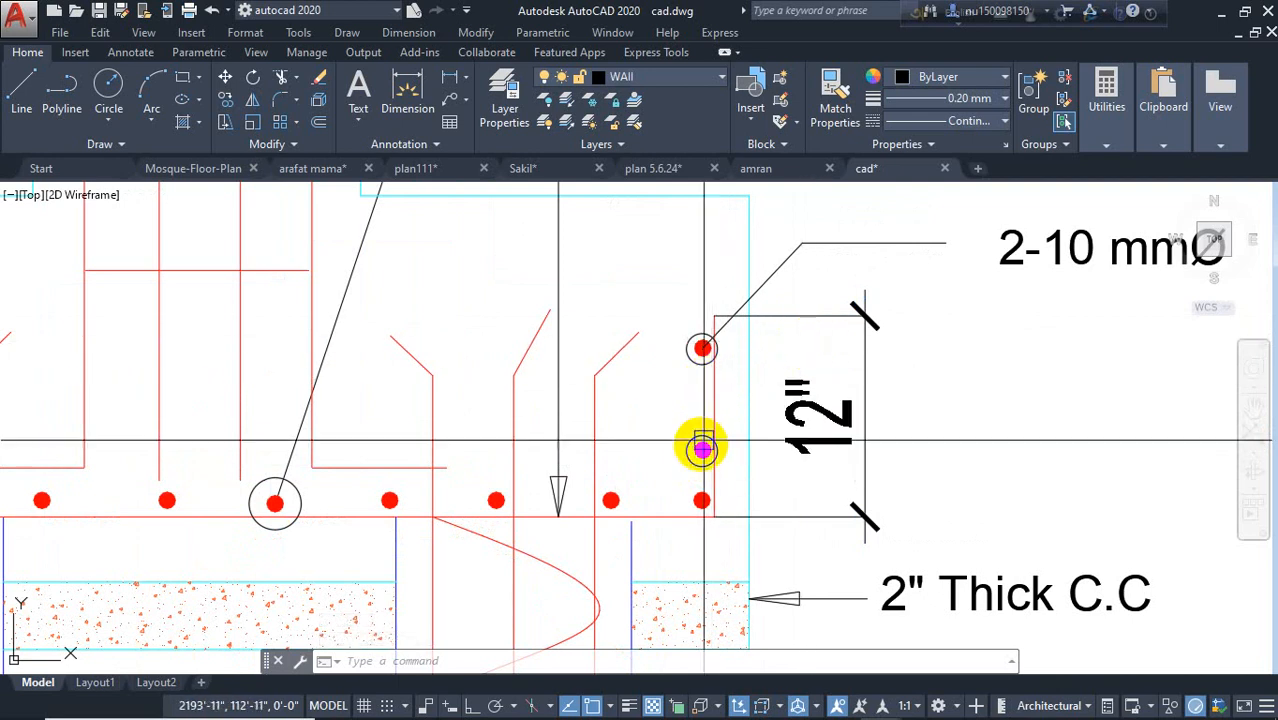
scroll(702, 446, up, 4)
scroll(730, 385, down, 4)
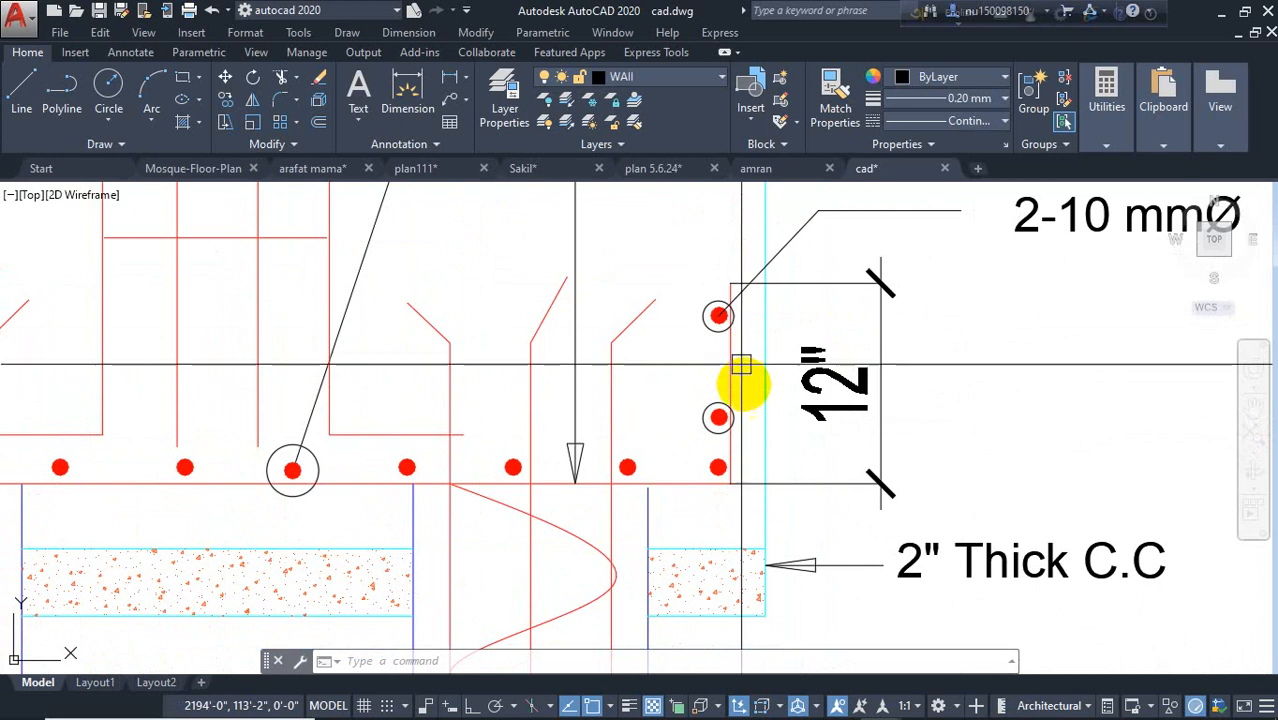
scroll(775, 418, down, 2)
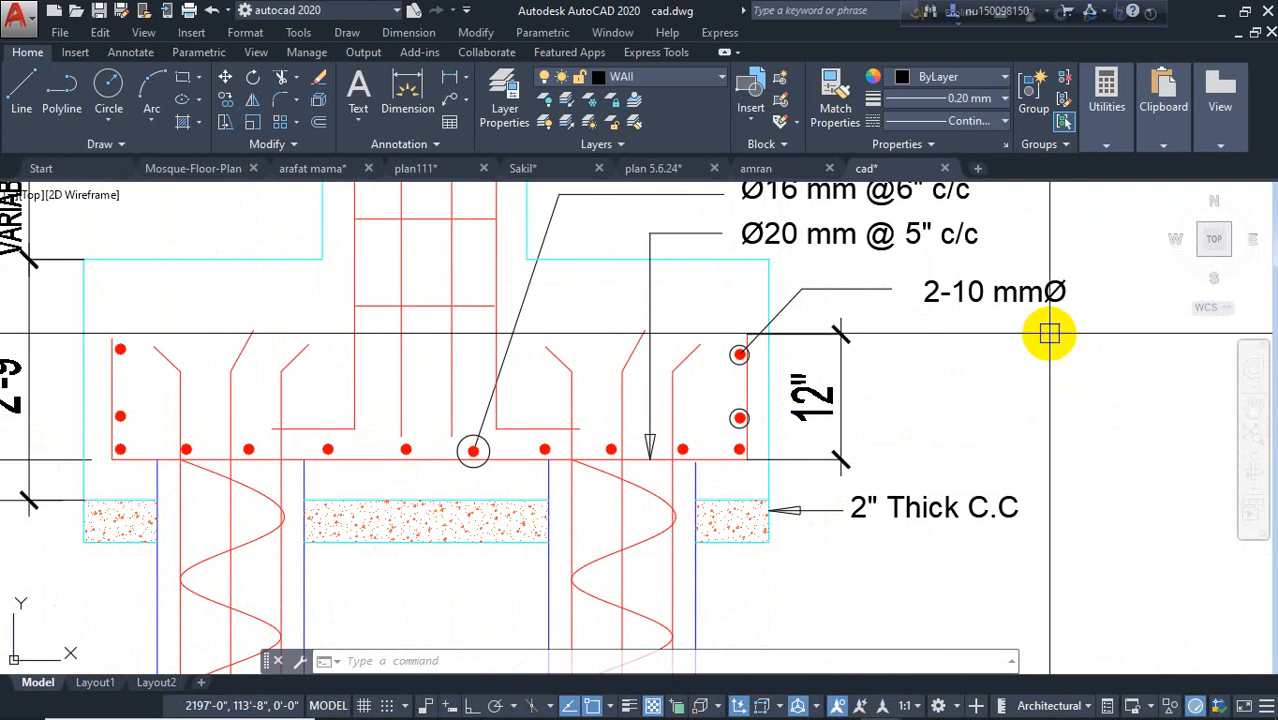
scroll(987, 381, down, 1)
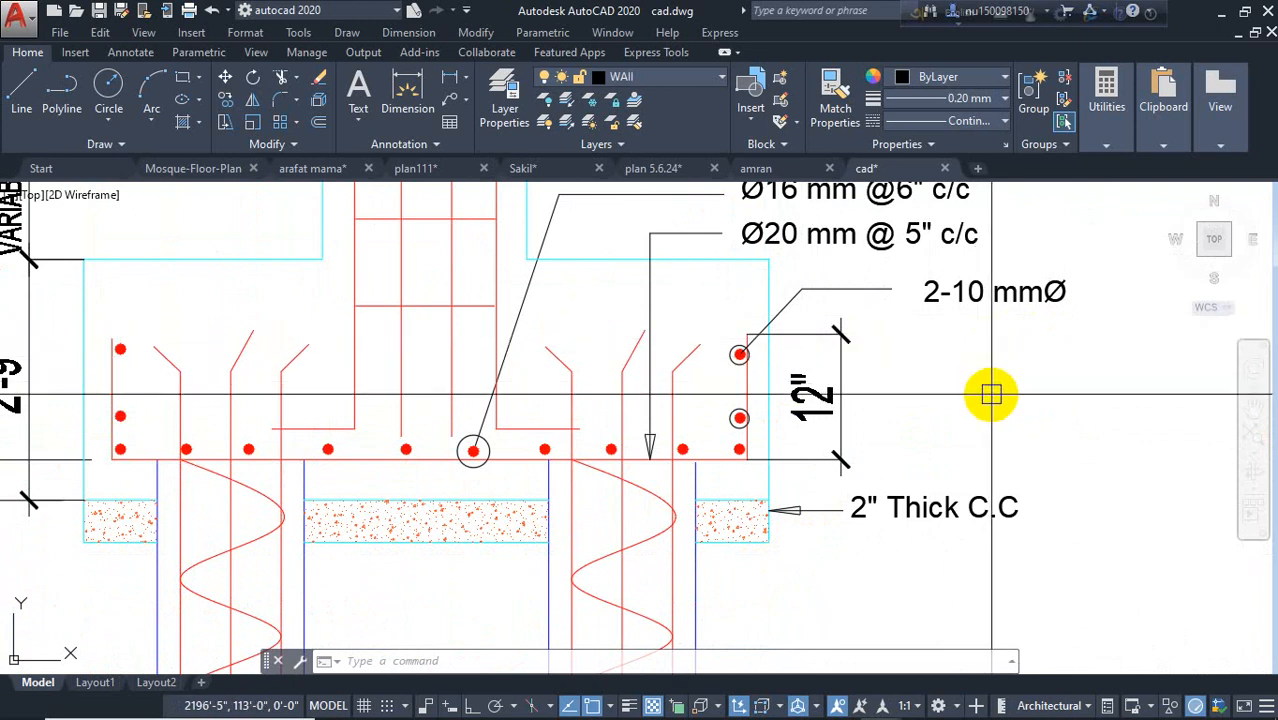
scroll(742, 357, down, 1)
Examine how the pile bars and bottom mat meet at the pile heads, viewing Section A-A as a whole and up close.
scroll(525, 422, down, 4)
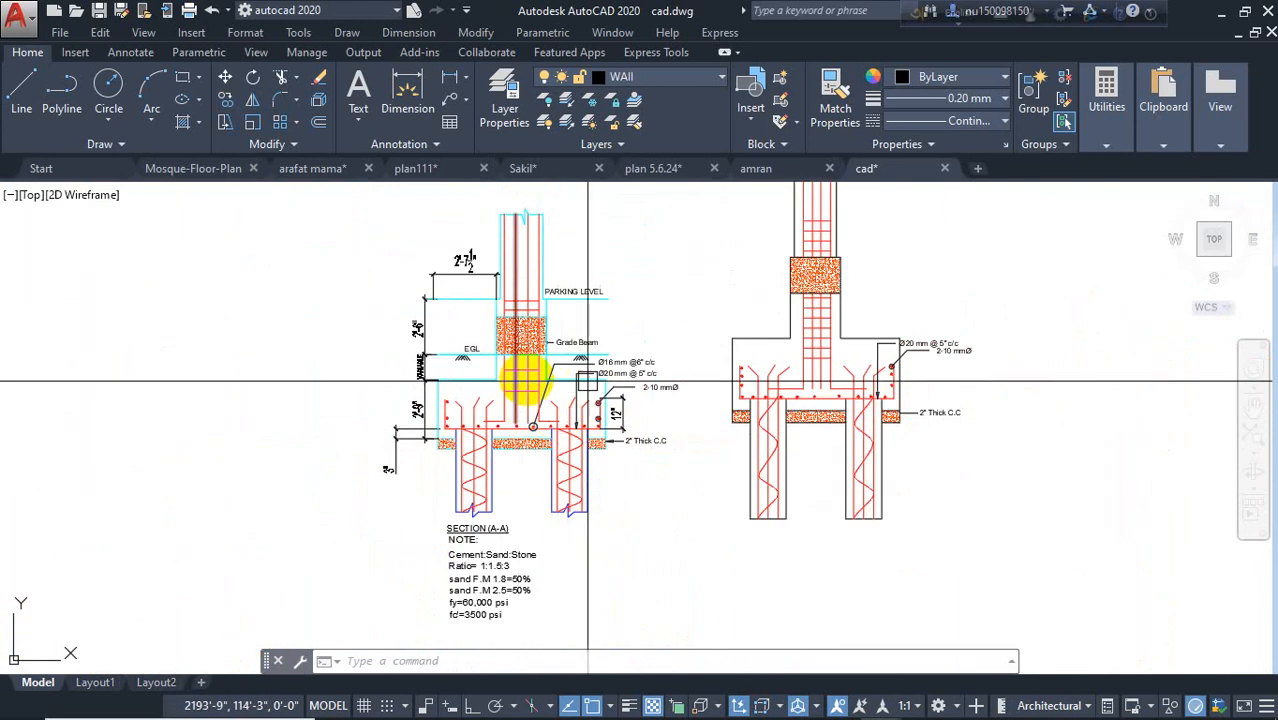
scroll(508, 361, up, 4)
mouse_move(482, 387)
middle_down()
mouse_move(496, 461)
mouse_move(456, 354)
middle_up()
scroll(527, 398, down, 2)
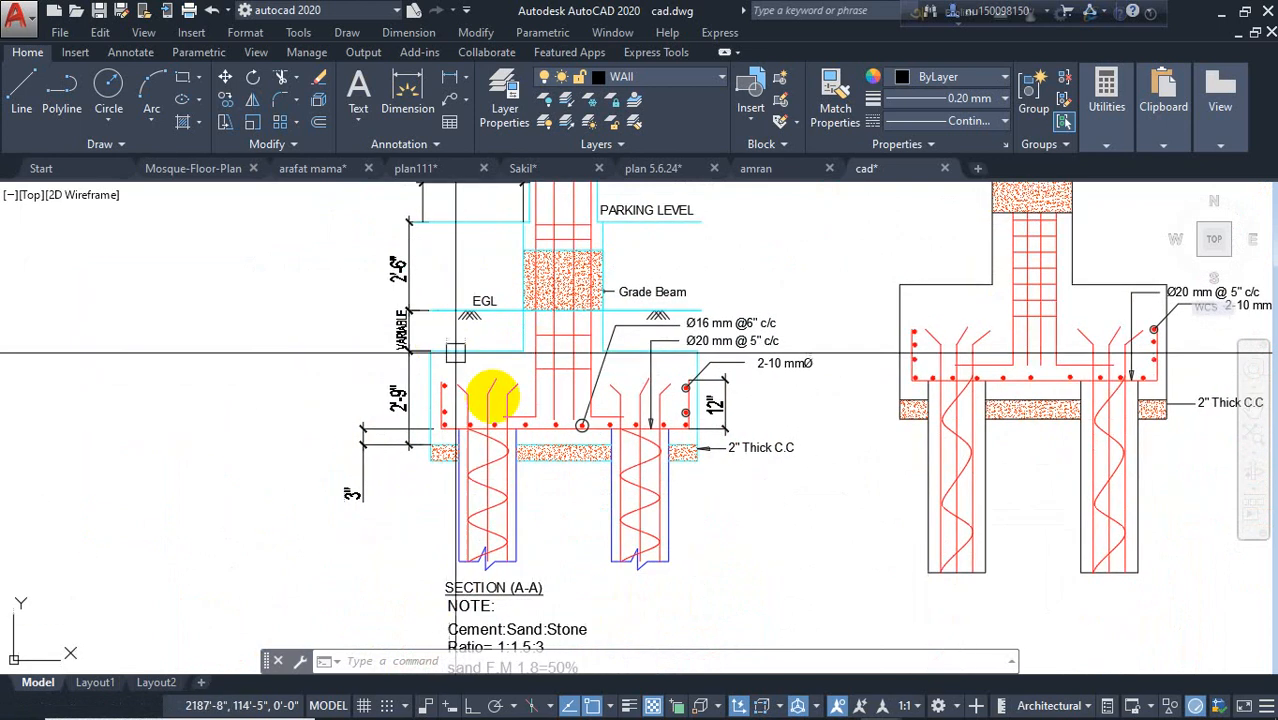
scroll(530, 417, up, 4)
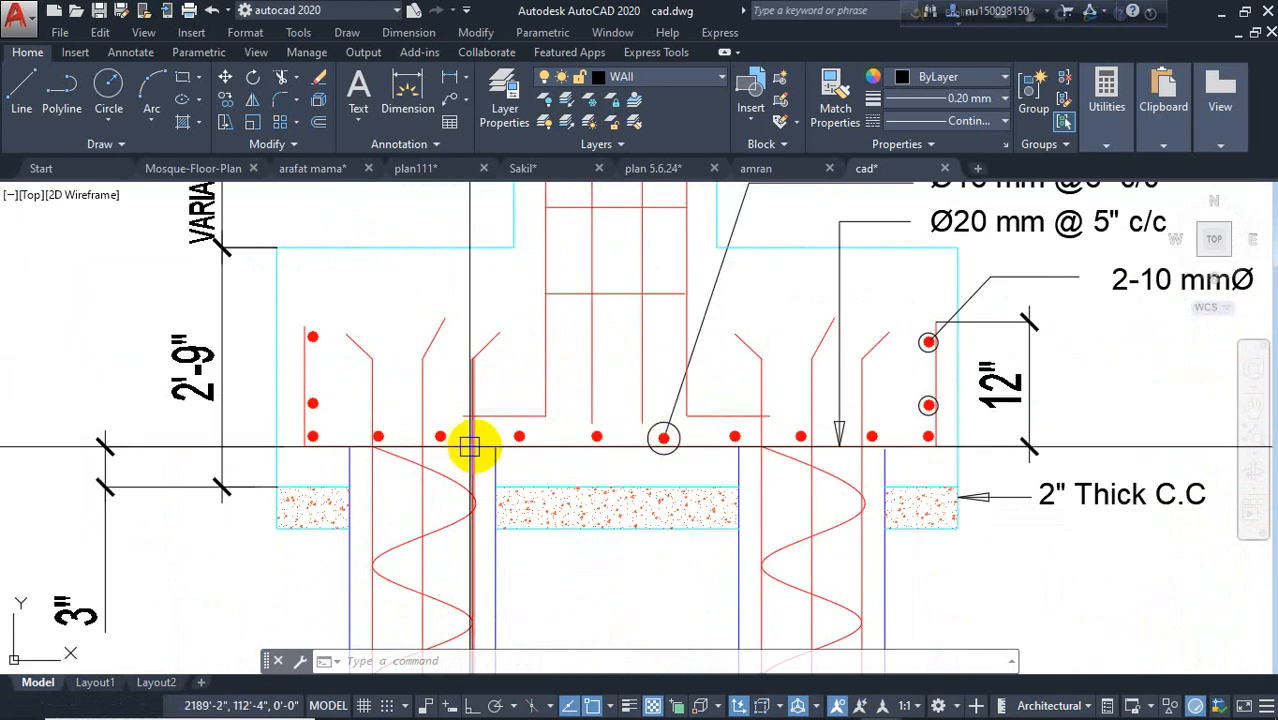
scroll(571, 445, down, 4)
mouse_move(571, 445)
middle_down()
mouse_move(582, 440)
mouse_move(581, 461)
middle_up()
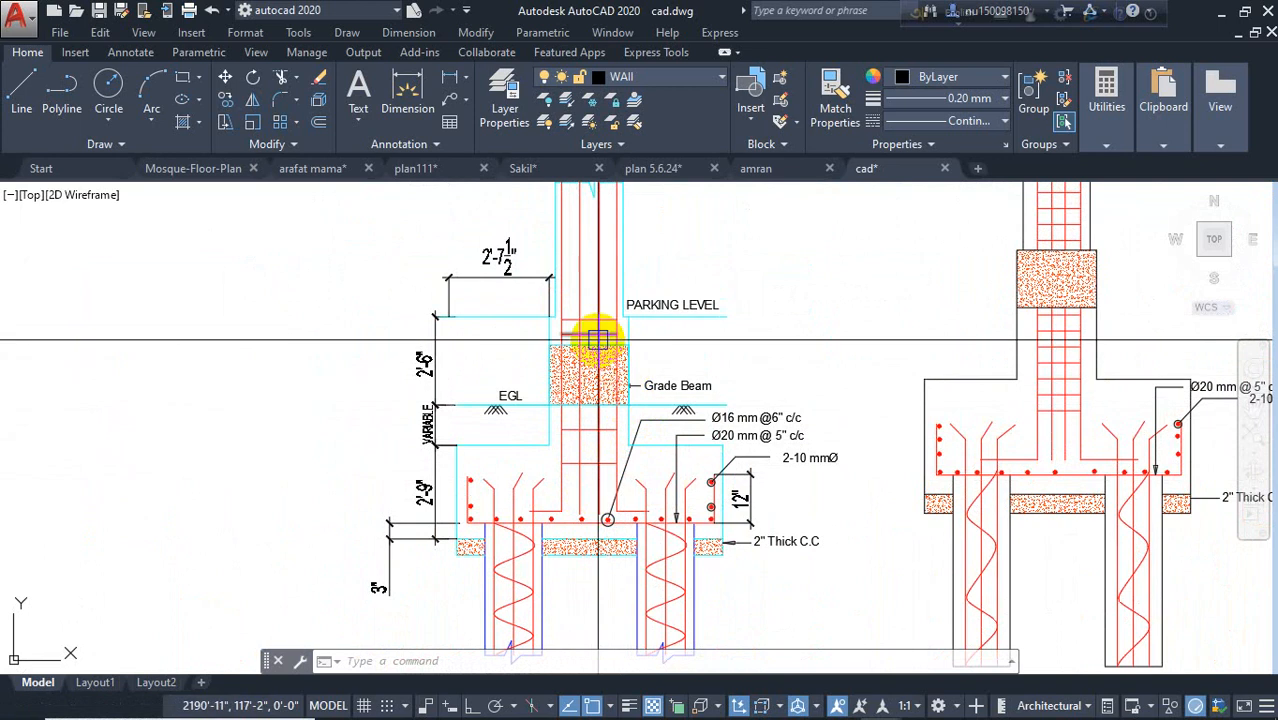
View Section A-A beside the neighbouring section copy and recheck its bar callouts and the 2-10 mmØ side bars.
scroll(727, 279, down, 2)
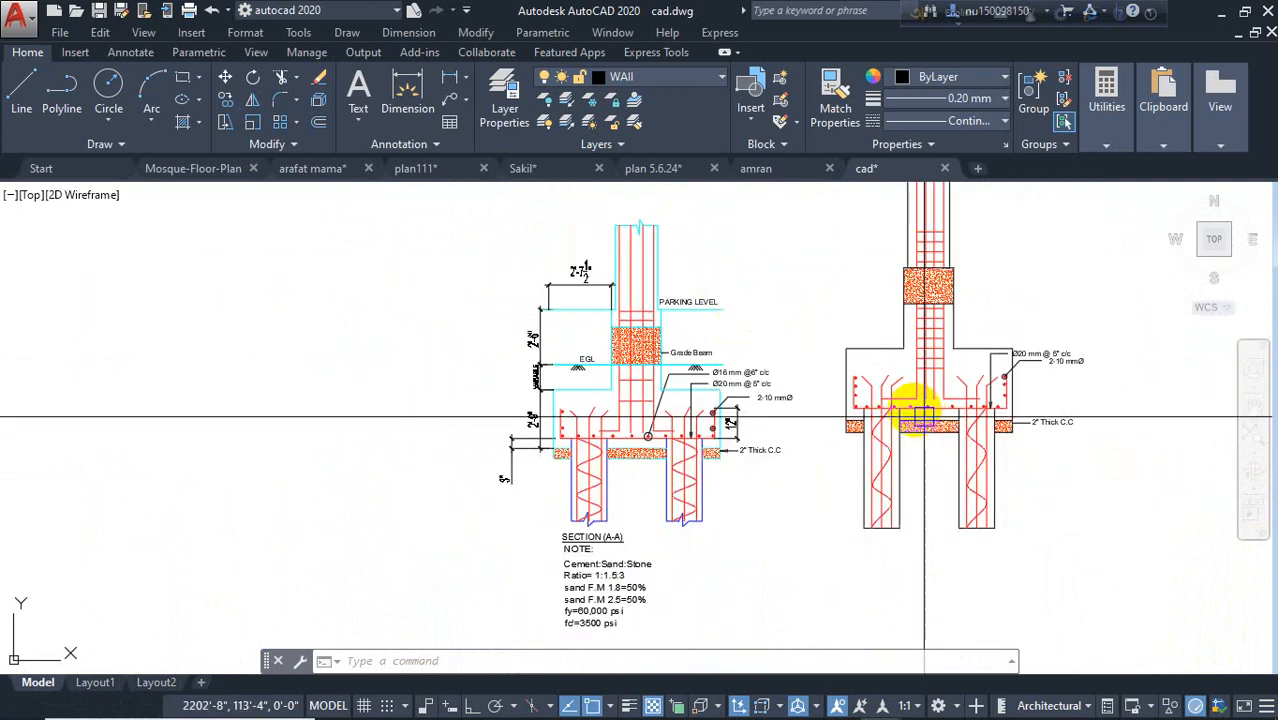
middle_drag(913, 399, 724, 353)
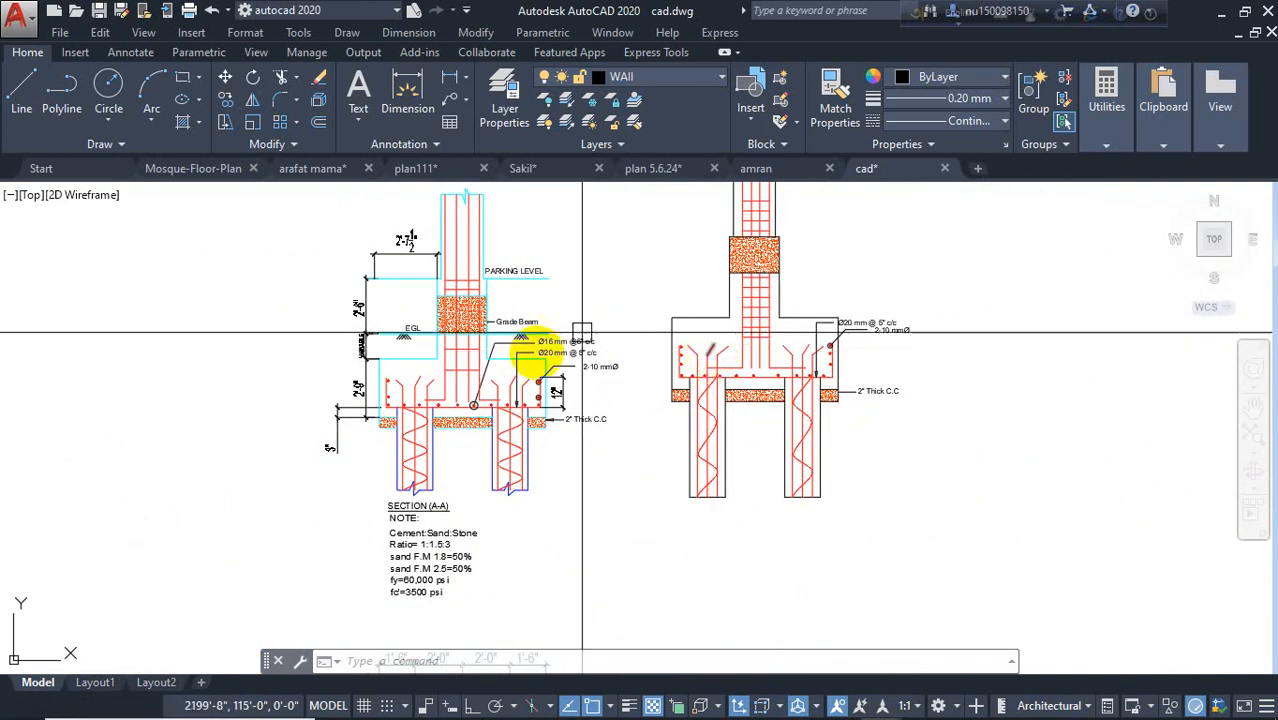
scroll(542, 340, up, 3)
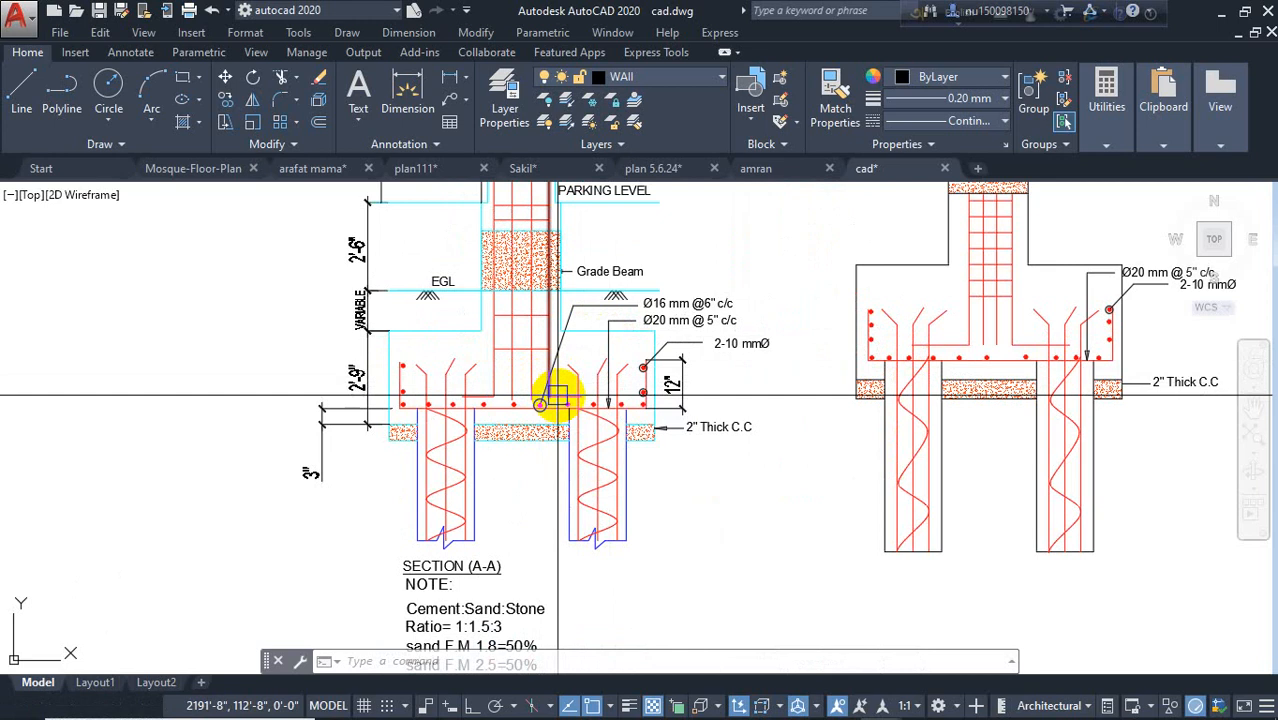
scroll(457, 376, up, 2)
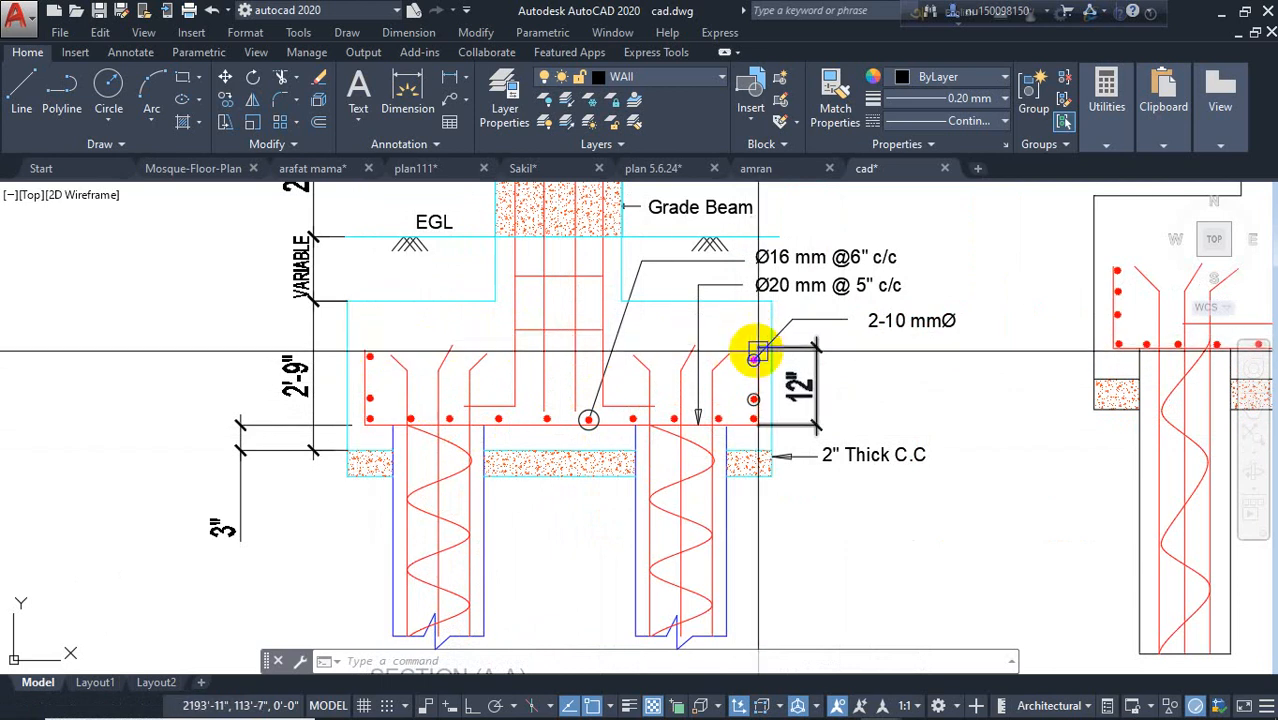
click(287, 362)
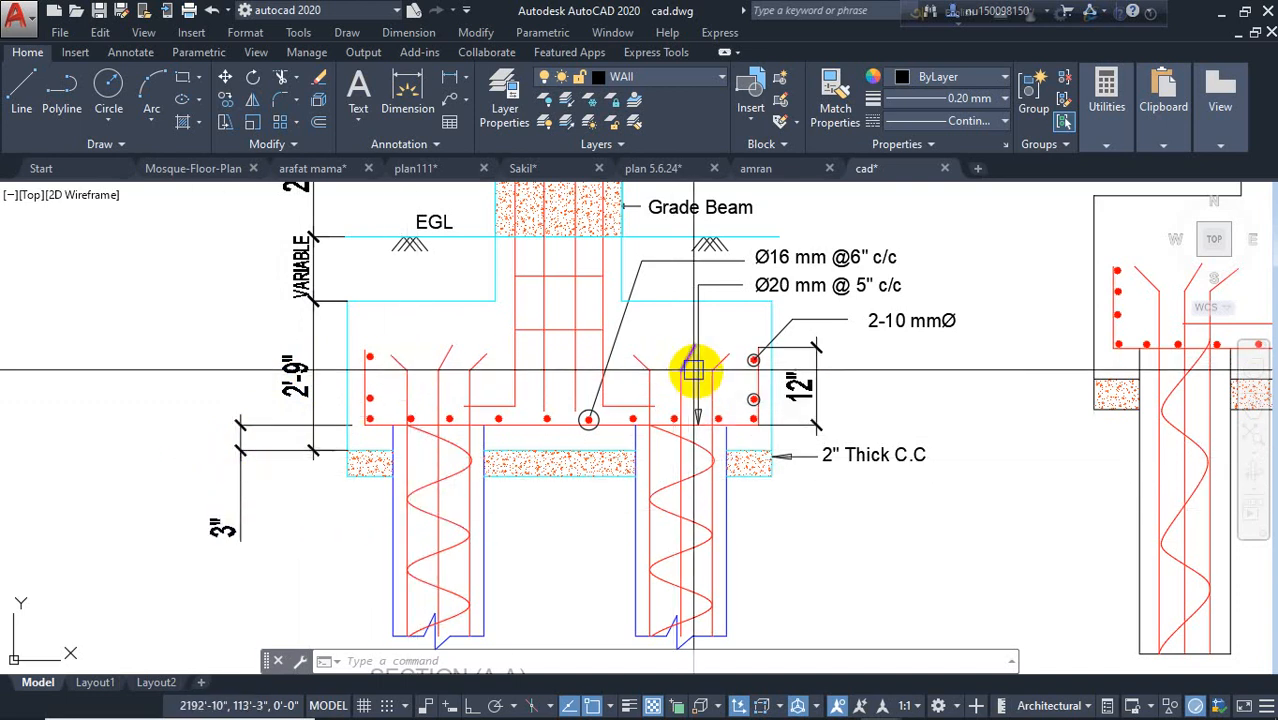
scroll(505, 408, down, 5)
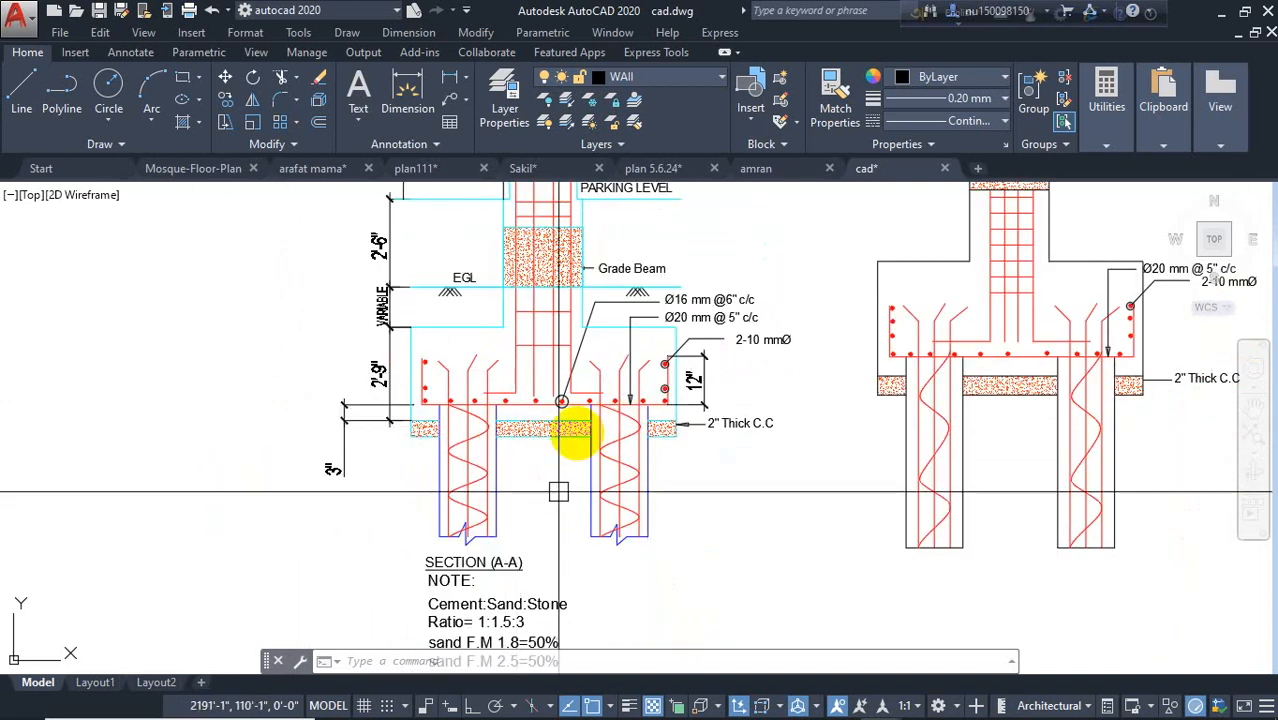
Read the note under Section A-A on the concrete mix ratio, sand F.M, fy and fc' strengths.
scroll(536, 432, up, 2)
middle_drag(571, 508, 585, 357)
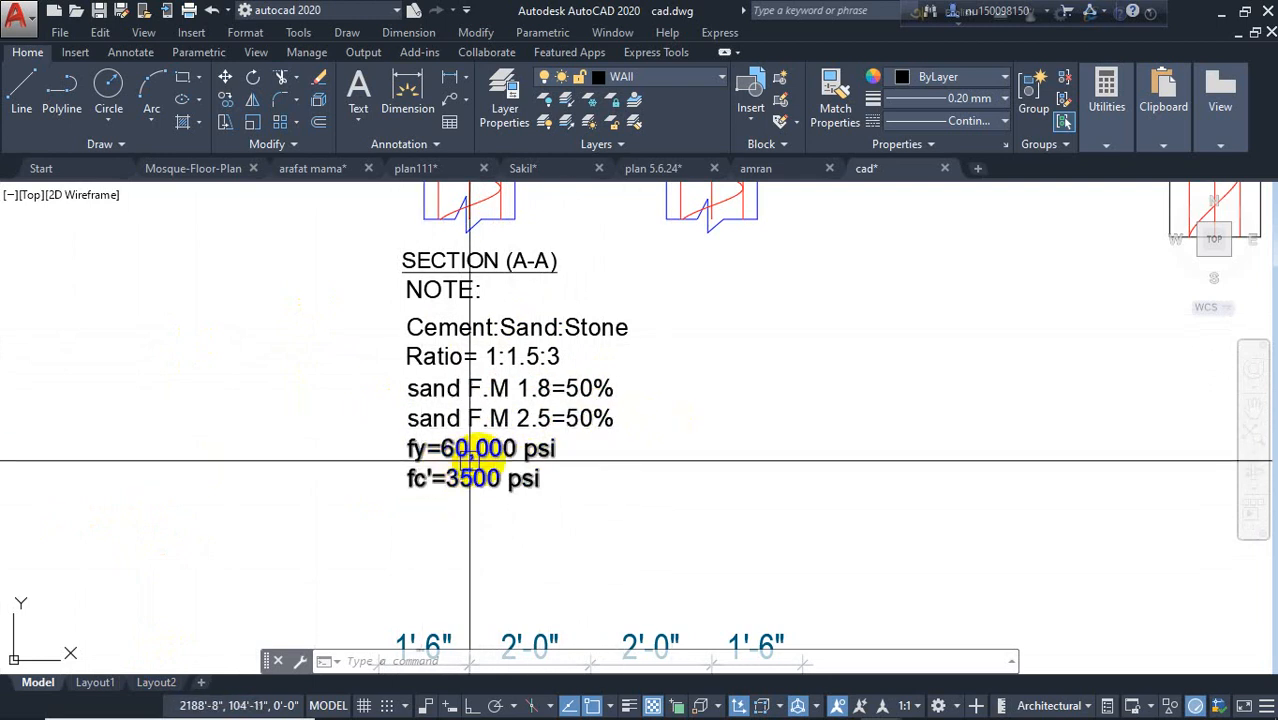
scroll(445, 474, up, 3)
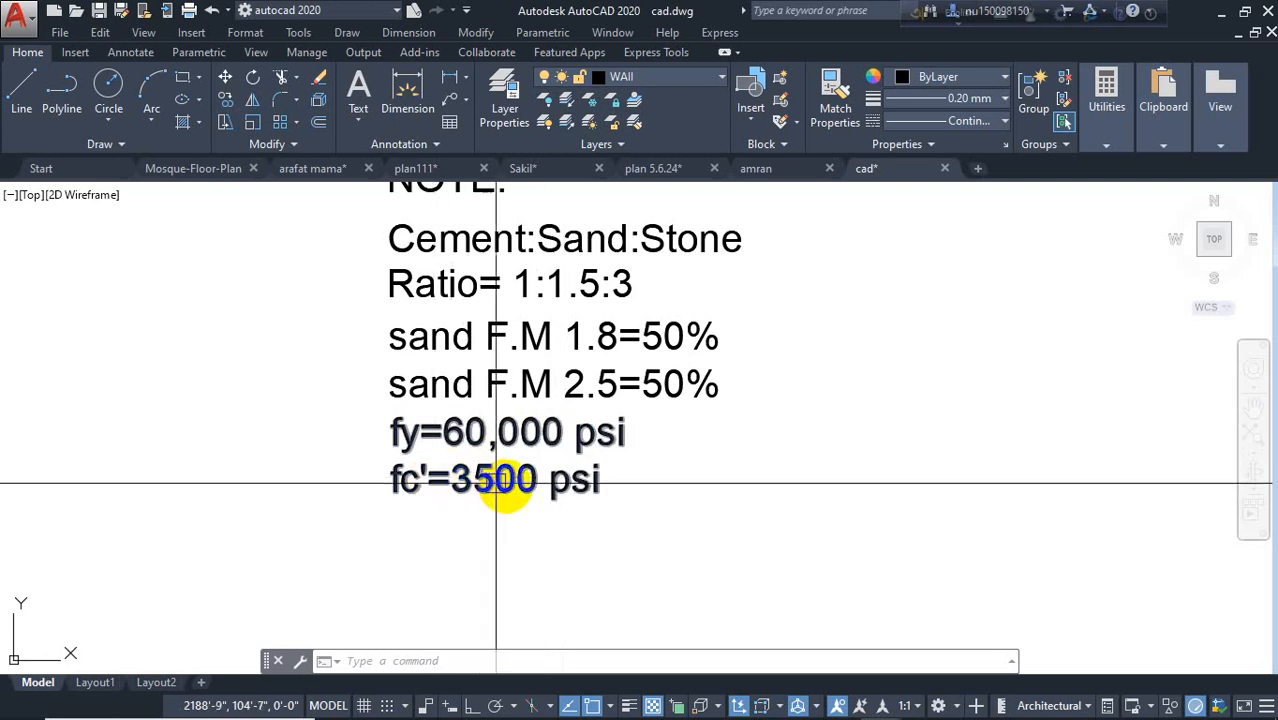
scroll(604, 430, down, 3)
mouse_move(585, 442)
middle_down()
mouse_move(573, 311)
mouse_move(616, 451)
mouse_move(625, 408)
mouse_move(646, 472)
middle_up()
key(Escape)
scroll(552, 455, down, 2)
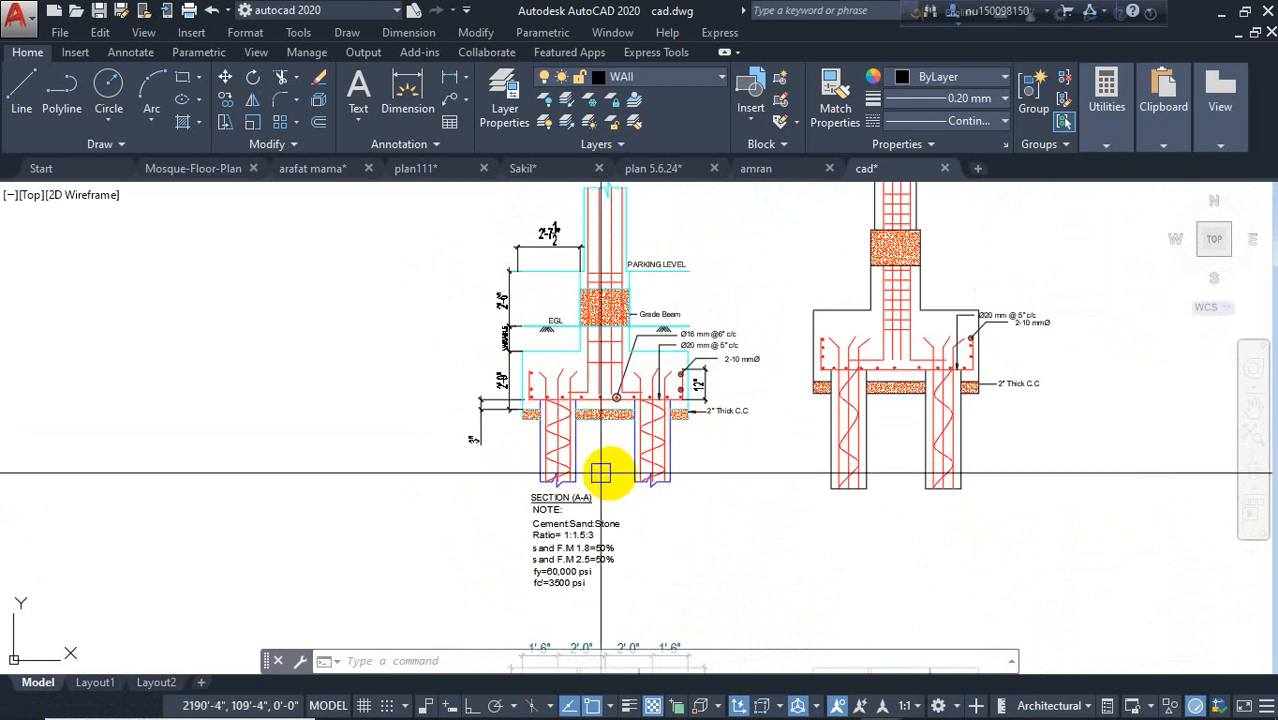
Go to the dimensioned column layout plan and inspect the triangular three-pile cap and its dimensions.
scroll(620, 466, up, 2)
mouse_move(546, 416)
middle_down()
mouse_move(534, 474)
mouse_move(523, 449)
mouse_move(641, 433)
middle_up()
scroll(460, 333, down, 4)
scroll(588, 411, down, 4)
middle_drag(445, 453, 608, 448)
middle_drag(408, 391, 742, 429)
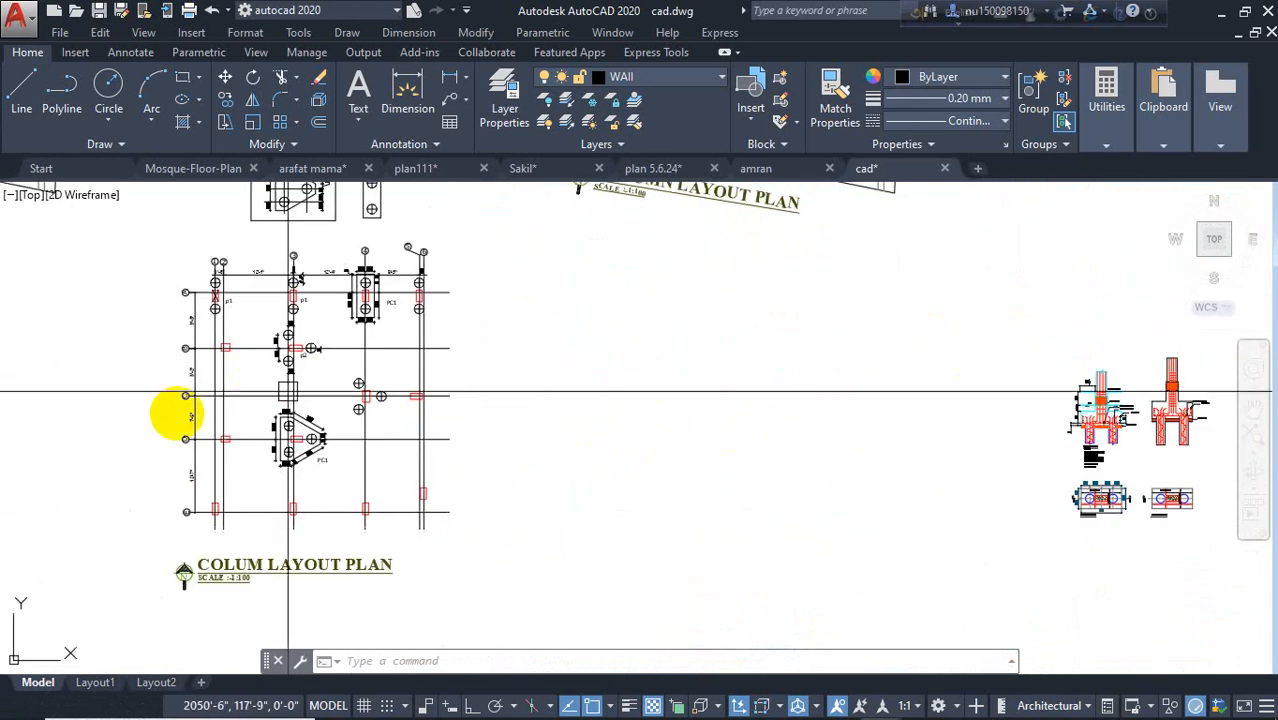
mouse_move(399, 300)
middle_down()
mouse_move(522, 528)
mouse_move(820, 575)
middle_up()
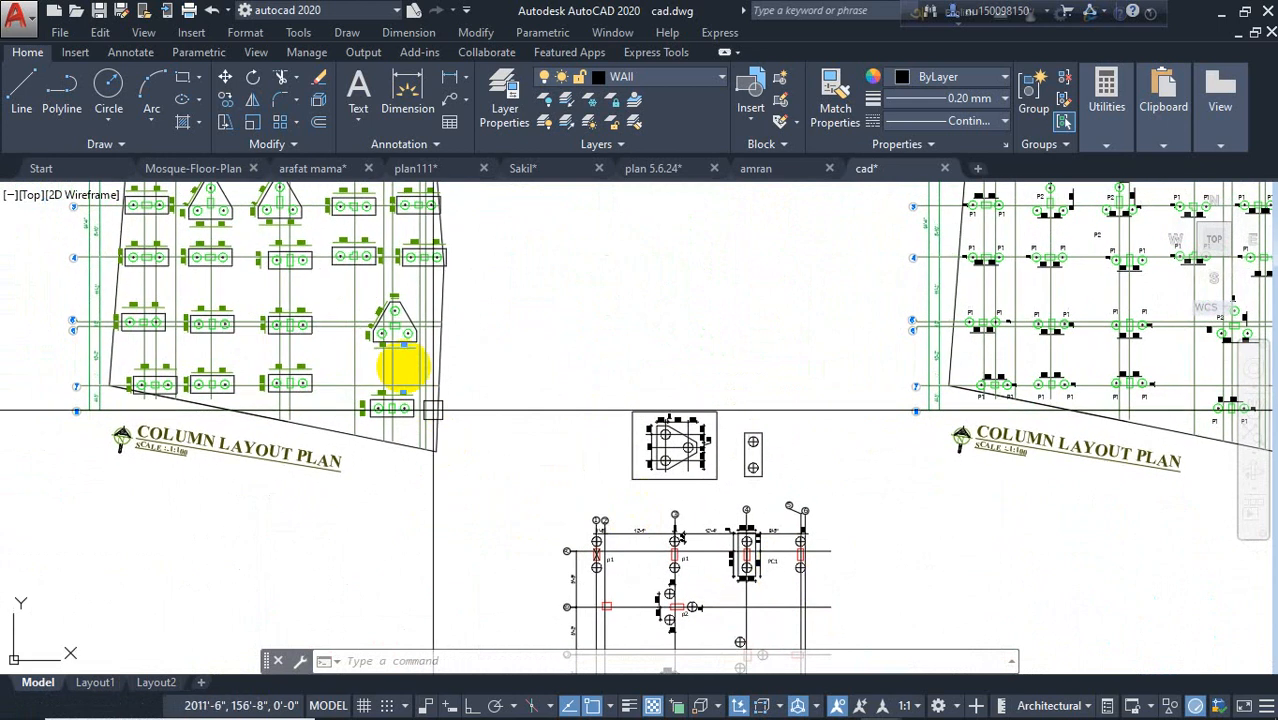
scroll(402, 336, up, 4)
middle_drag(424, 399, 835, 533)
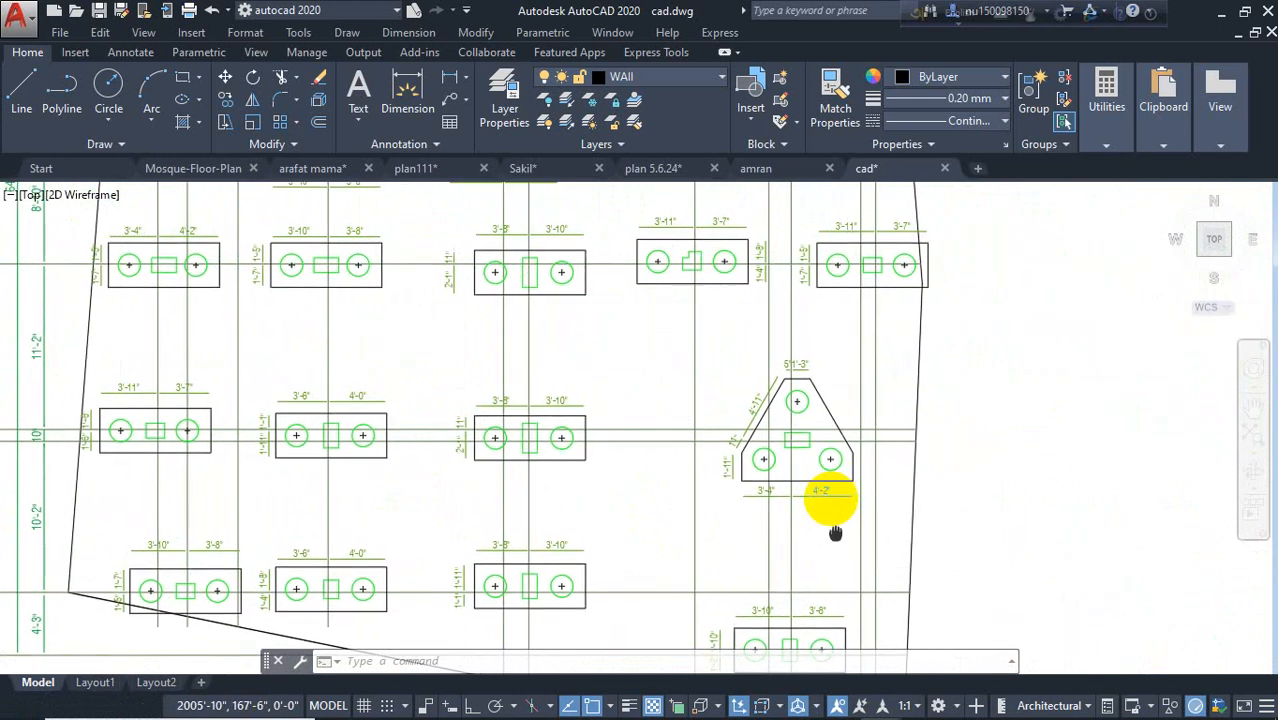
scroll(747, 451, up, 2)
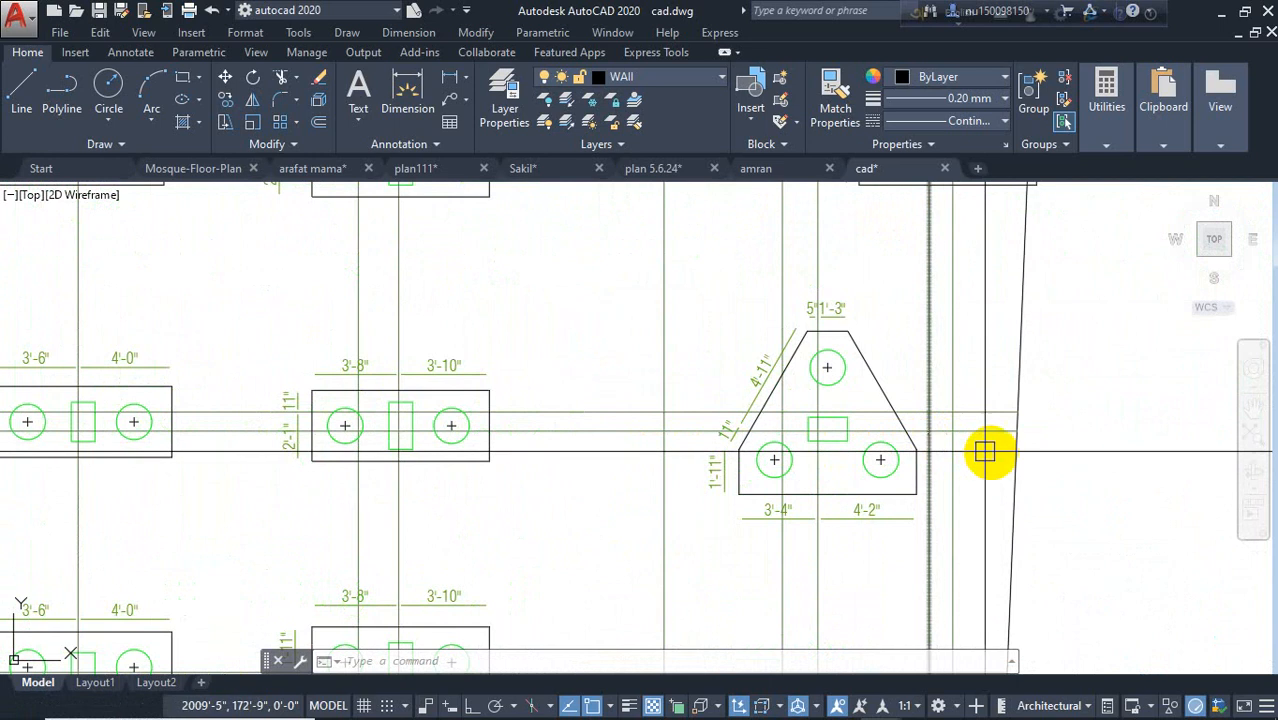
Look over the other column layout plan, the Section A-A details and the PC1 pile cap plans.
scroll(822, 456, down, 4)
middle_drag(1033, 462, 183, 440)
middle_drag(586, 511, 308, 323)
scroll(345, 388, down, 2)
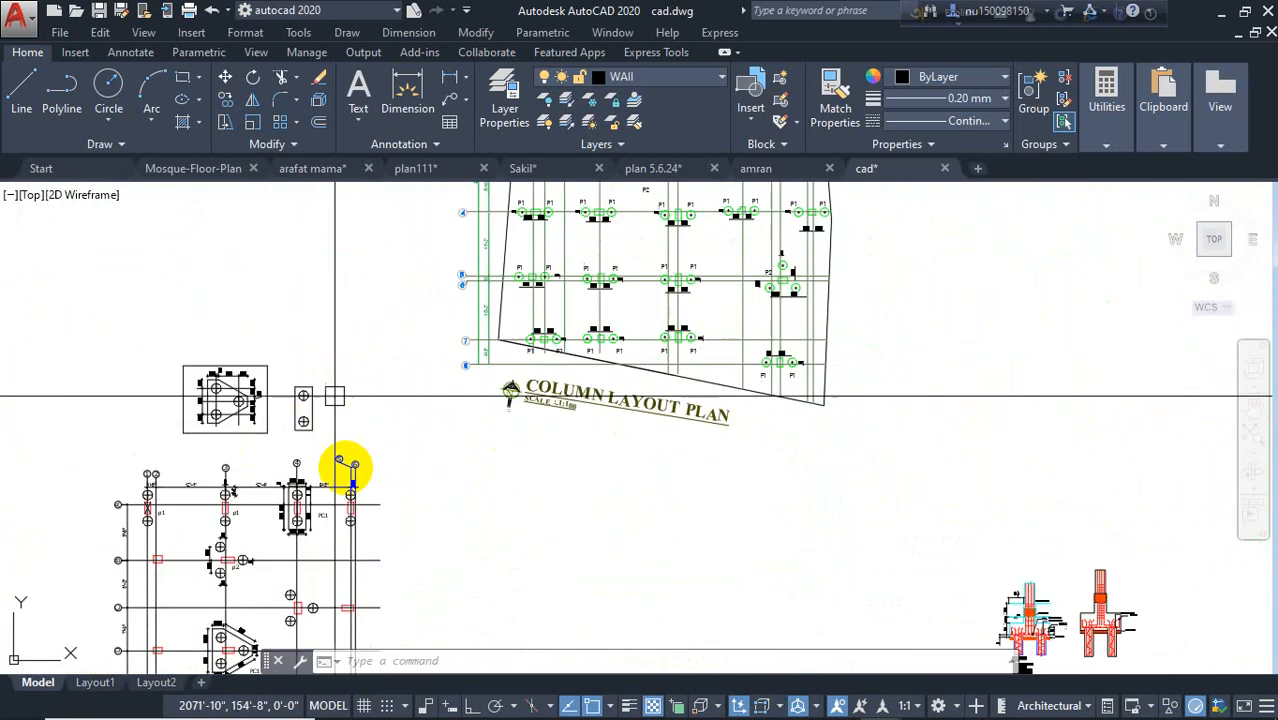
middle_drag(416, 472, 628, 439)
scroll(500, 421, down, 4)
scroll(812, 492, up, 6)
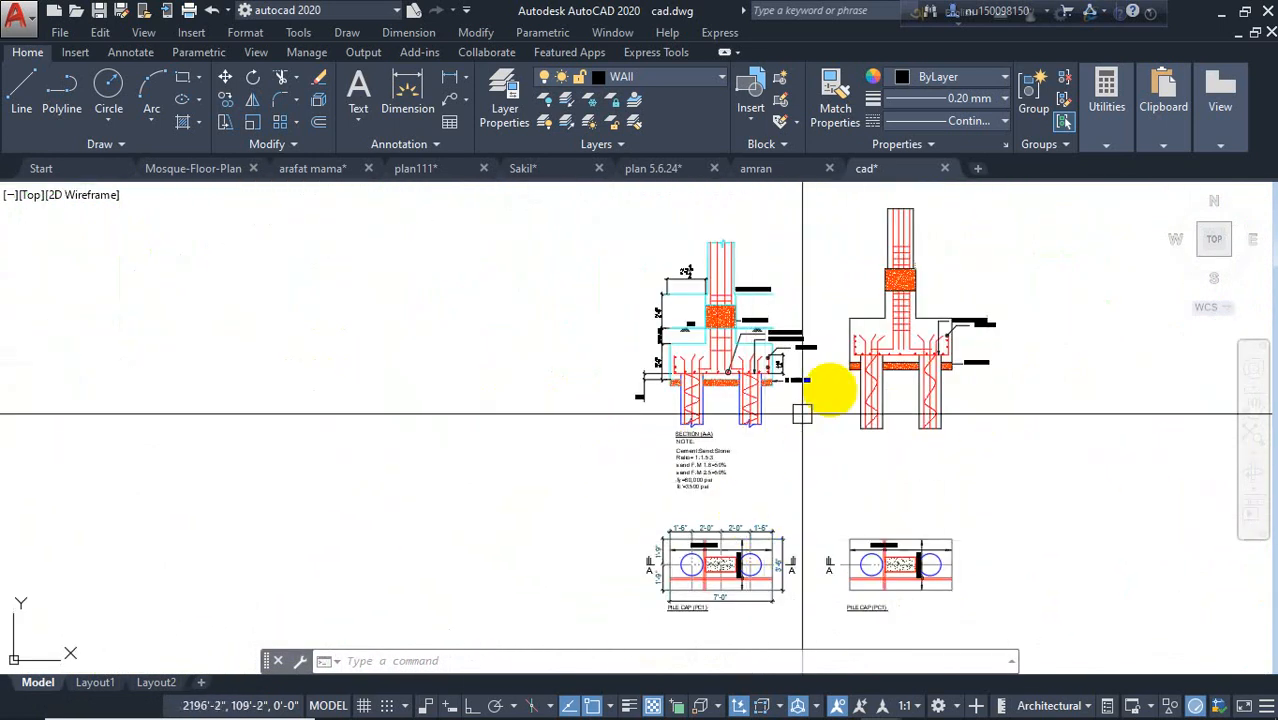
scroll(807, 379, down, 5)
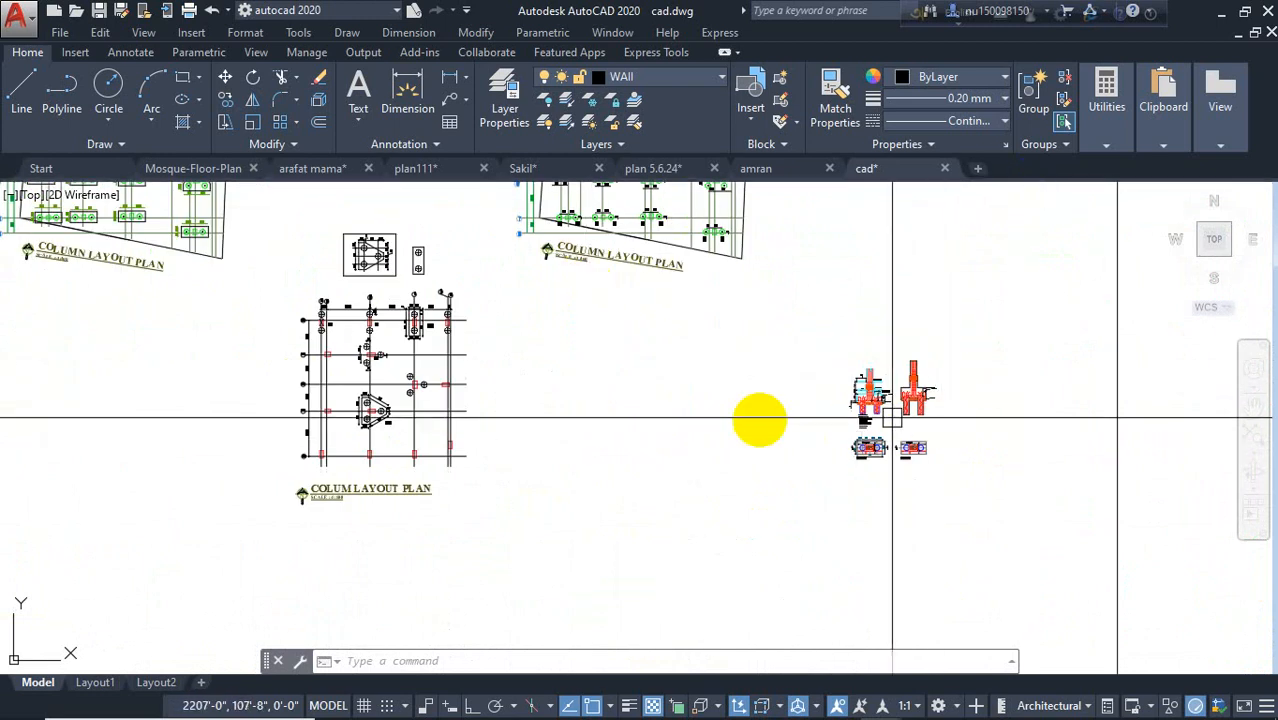
middle_drag(756, 419, 796, 381)
Start opening another drawing and browse to the Feni office folder on the Cad file (F:) drive.
right_click(1051, 174)
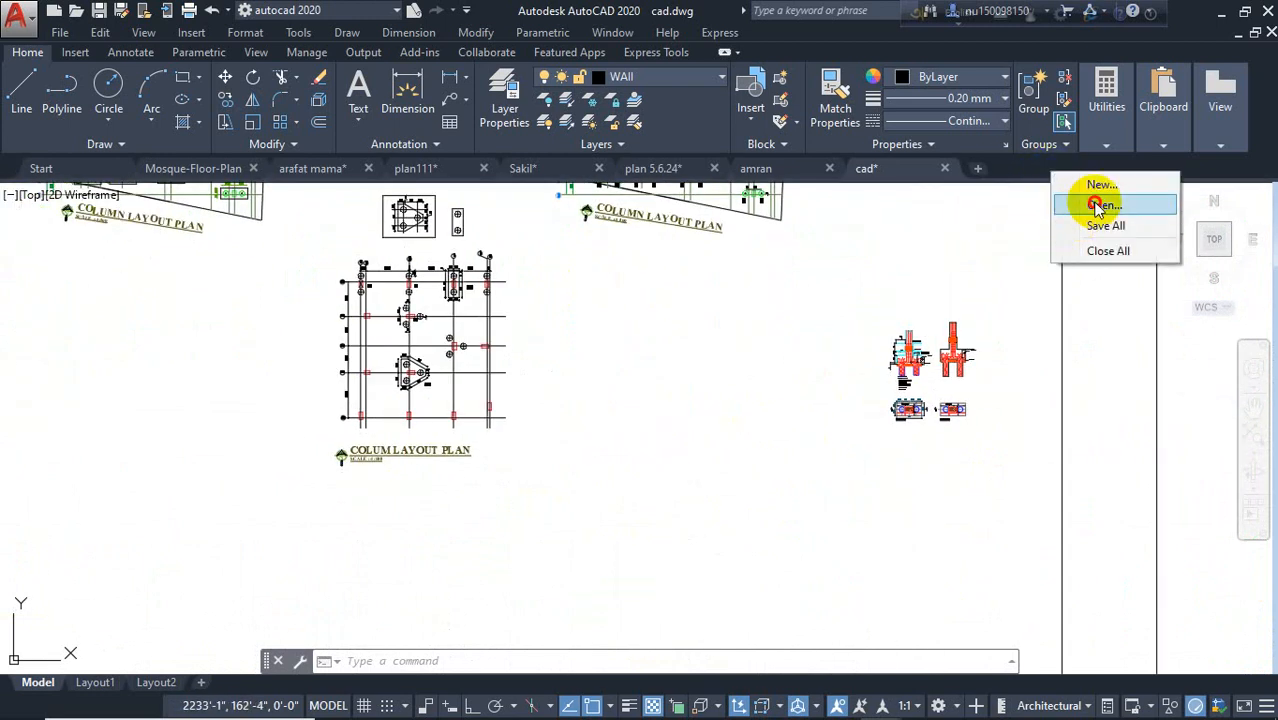
click(1090, 205)
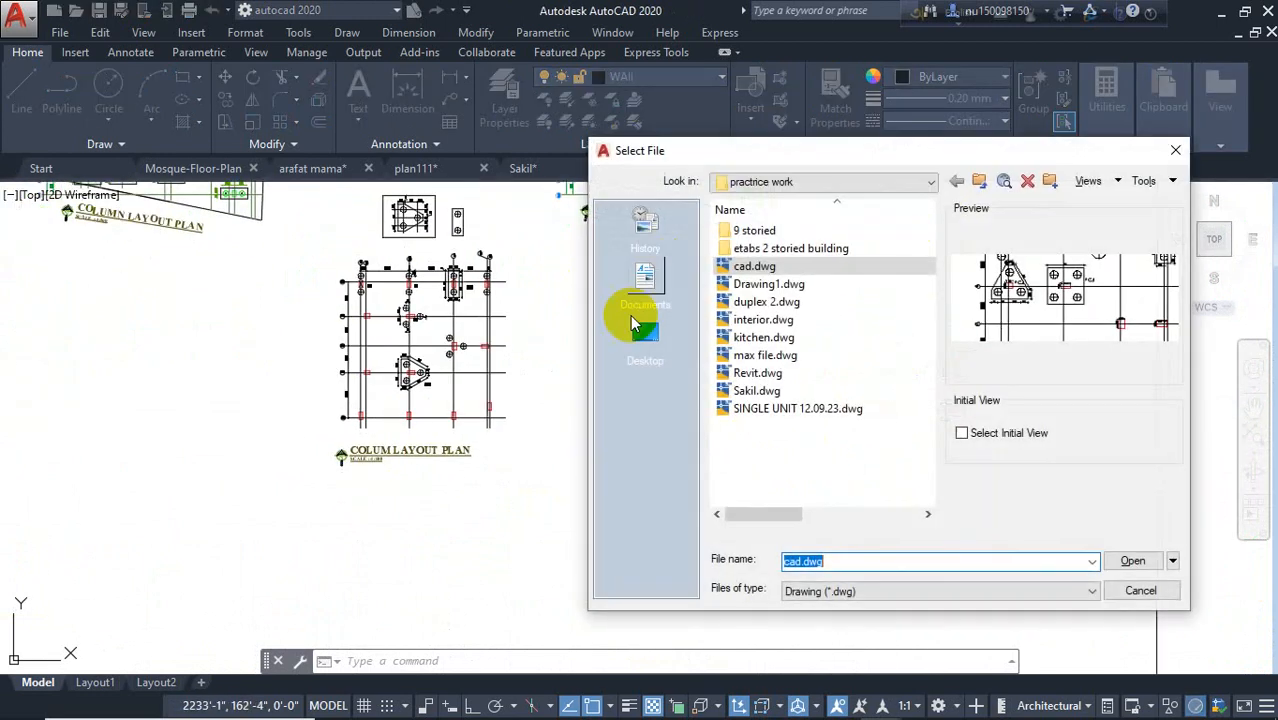
click(979, 181)
scroll(820, 364, down, 1)
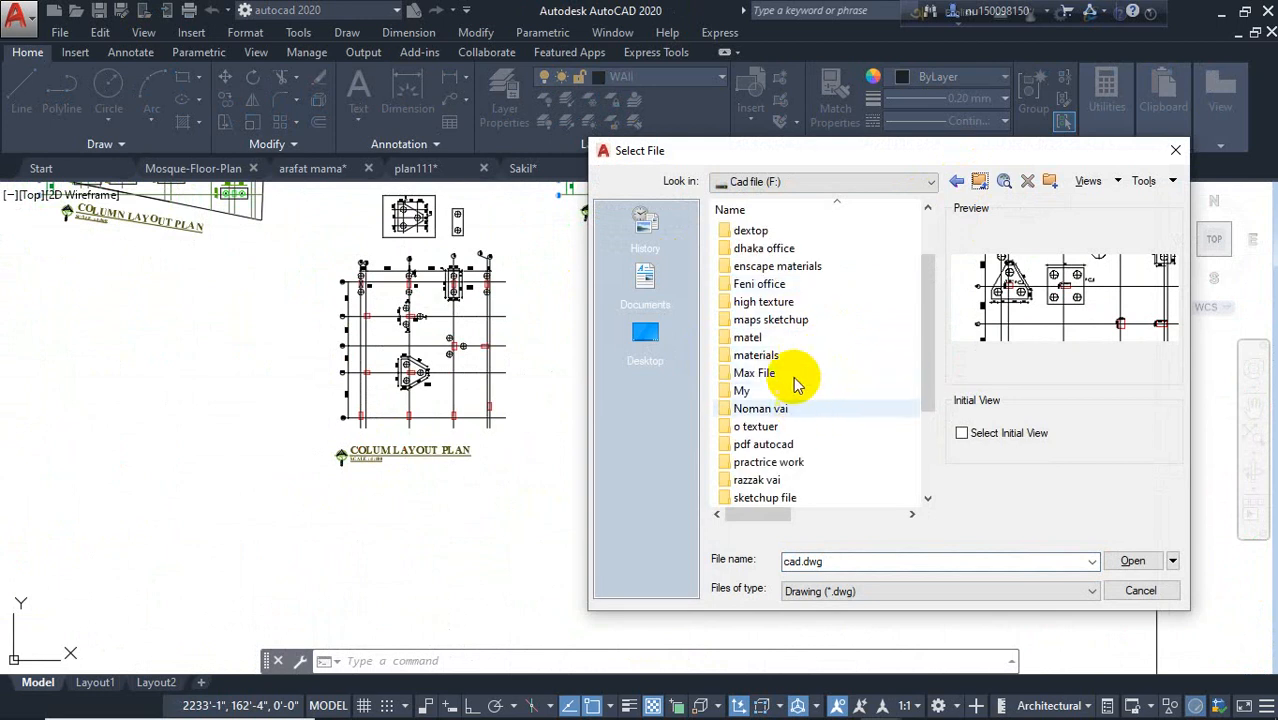
scroll(797, 384, up, 1)
click(980, 182)
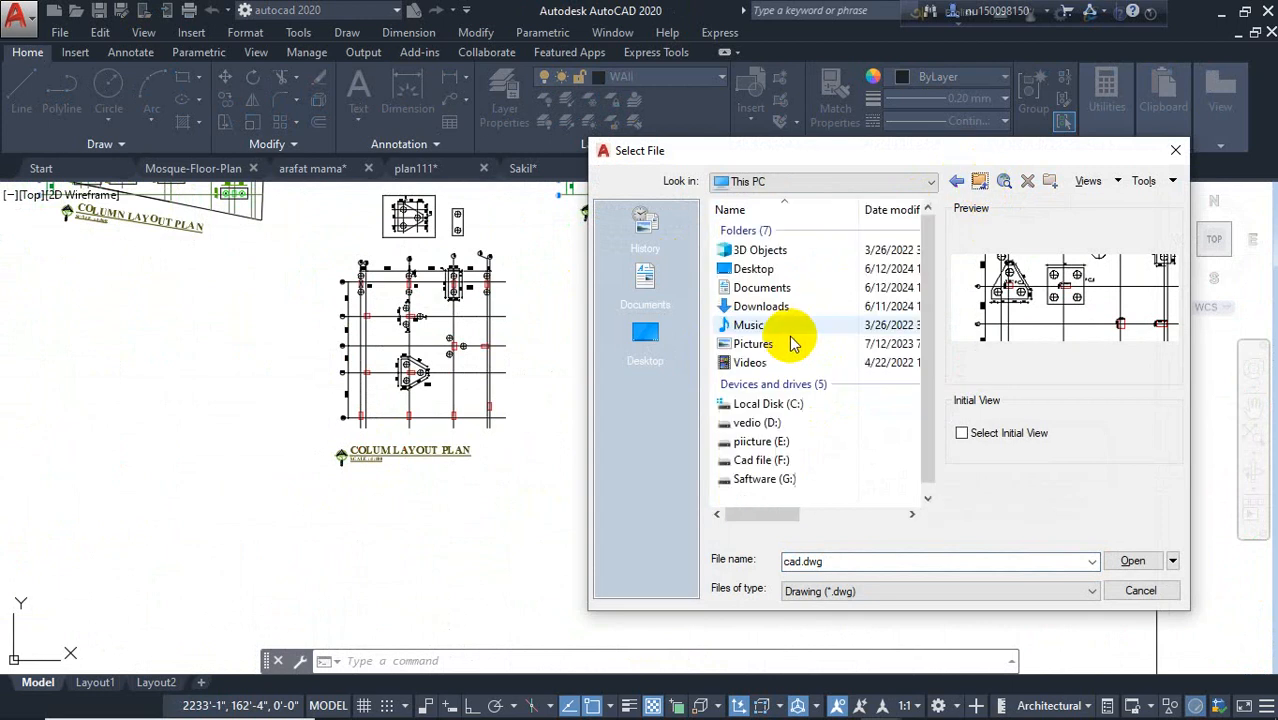
double_click(770, 461)
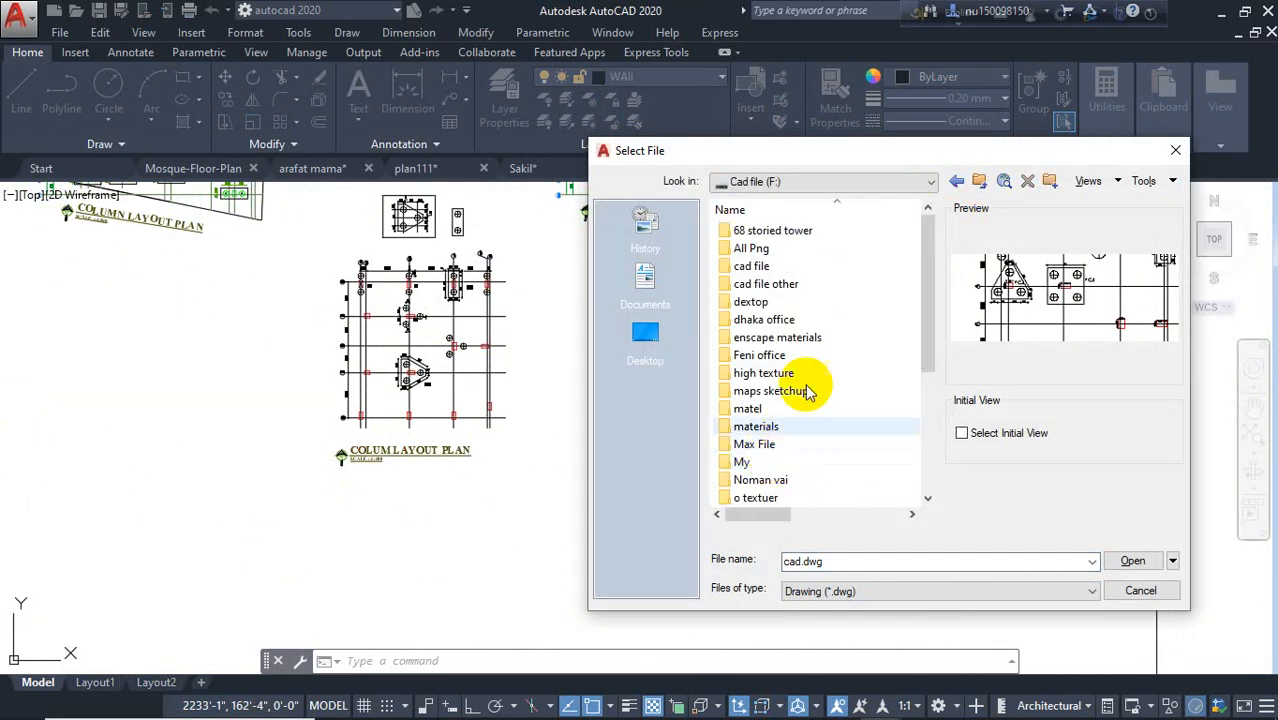
double_click(825, 357)
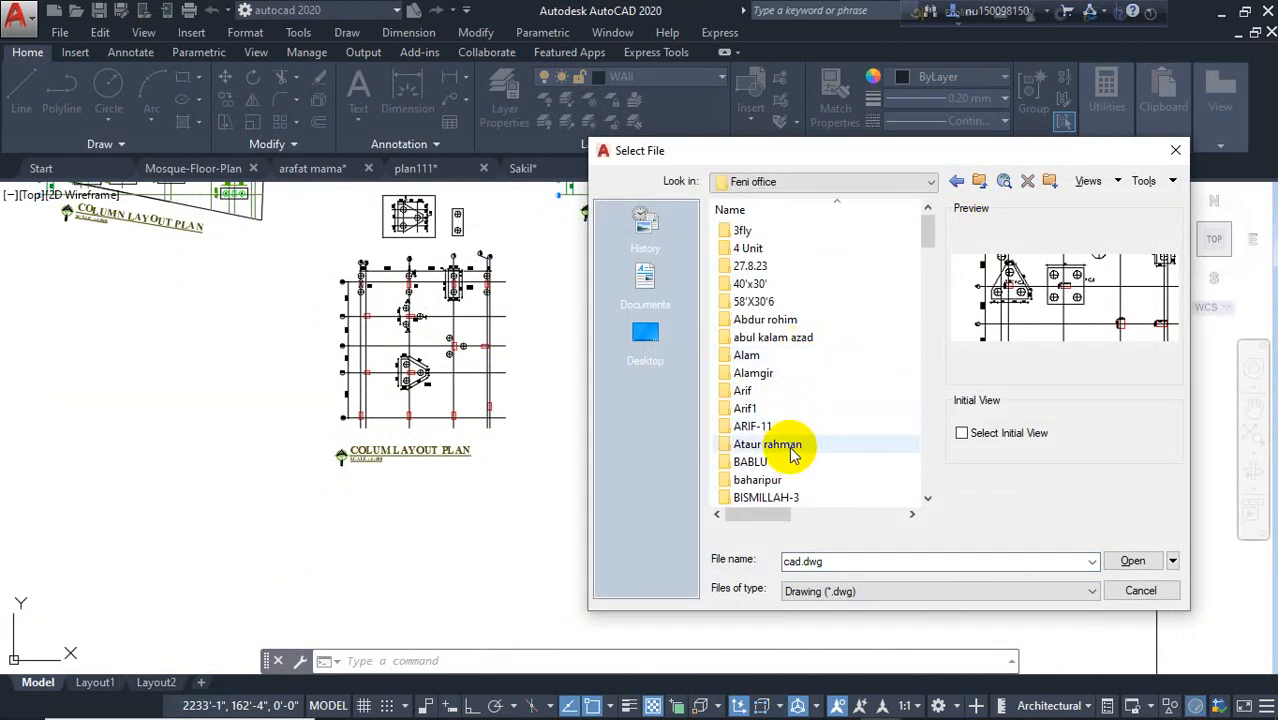
scroll(790, 447, down, 3)
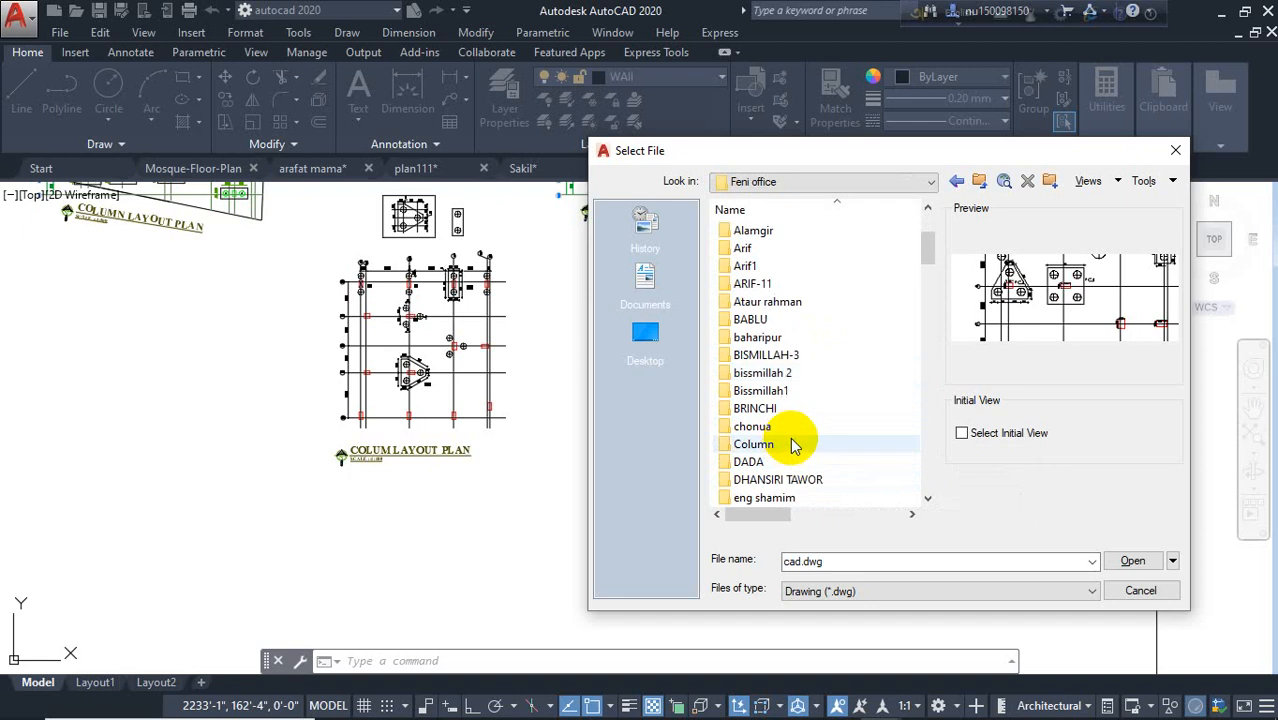
scroll(808, 390, down, 6)
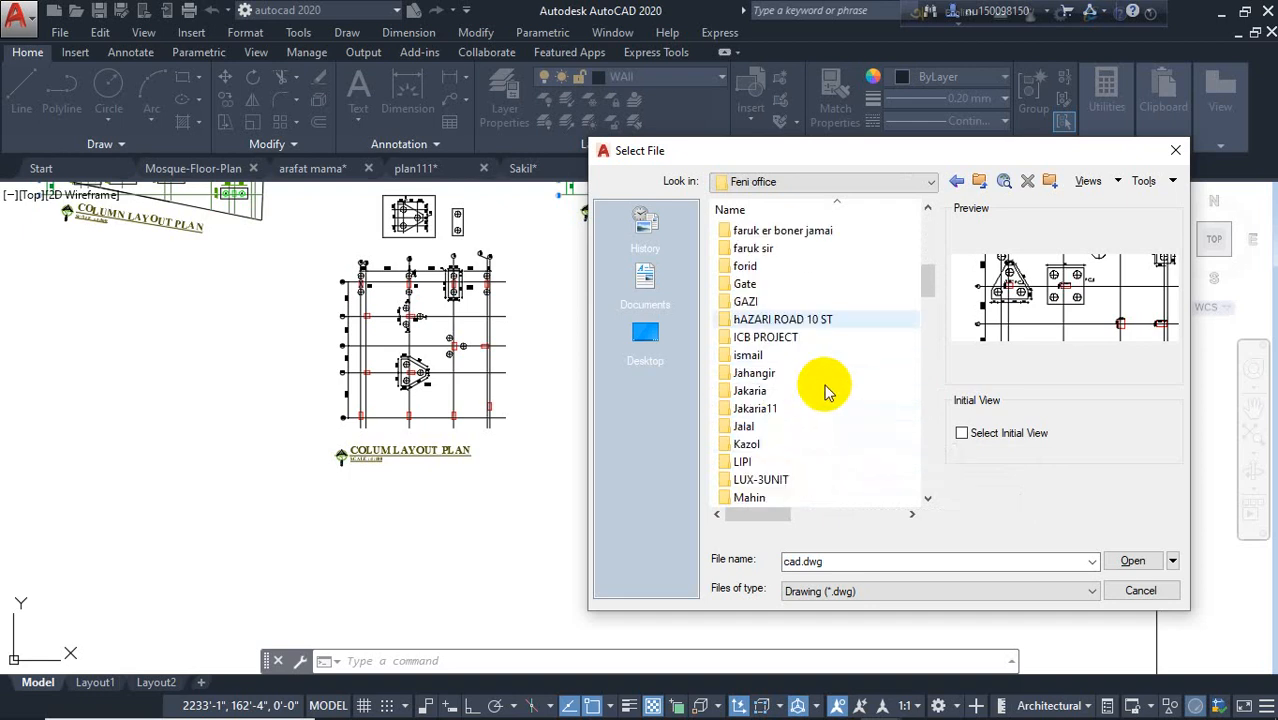
double_click(845, 319)
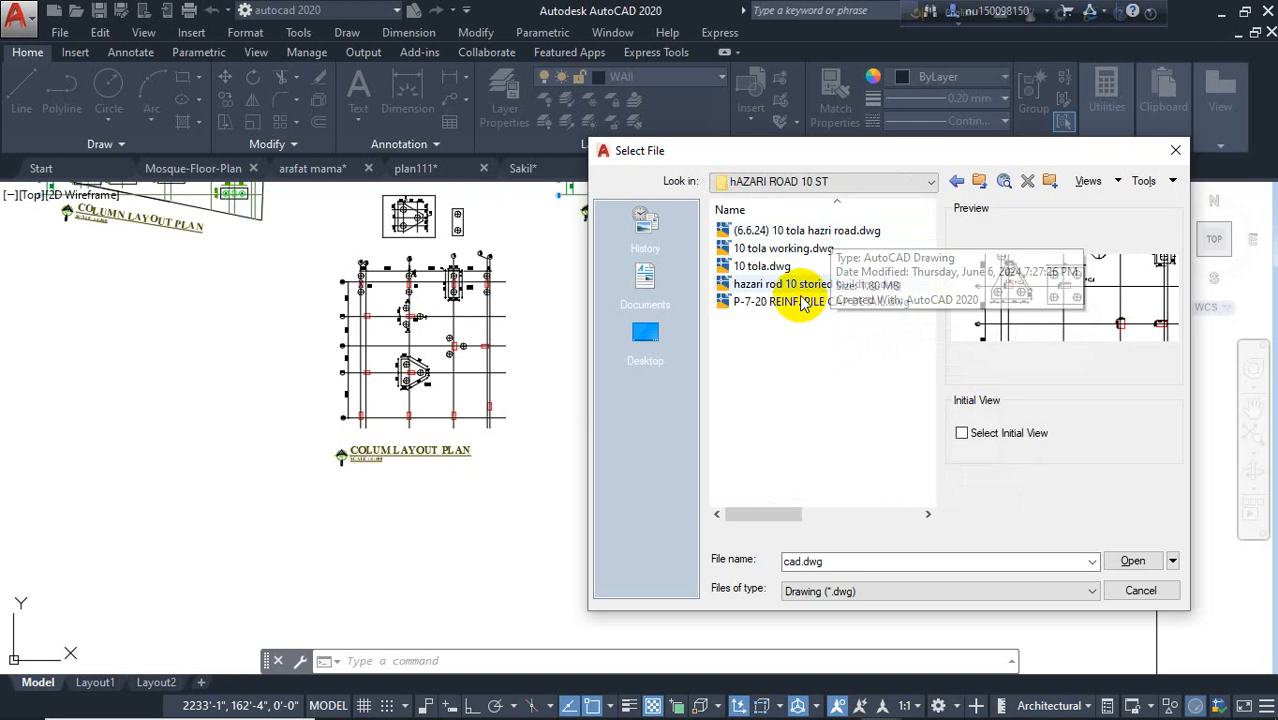
click(856, 232)
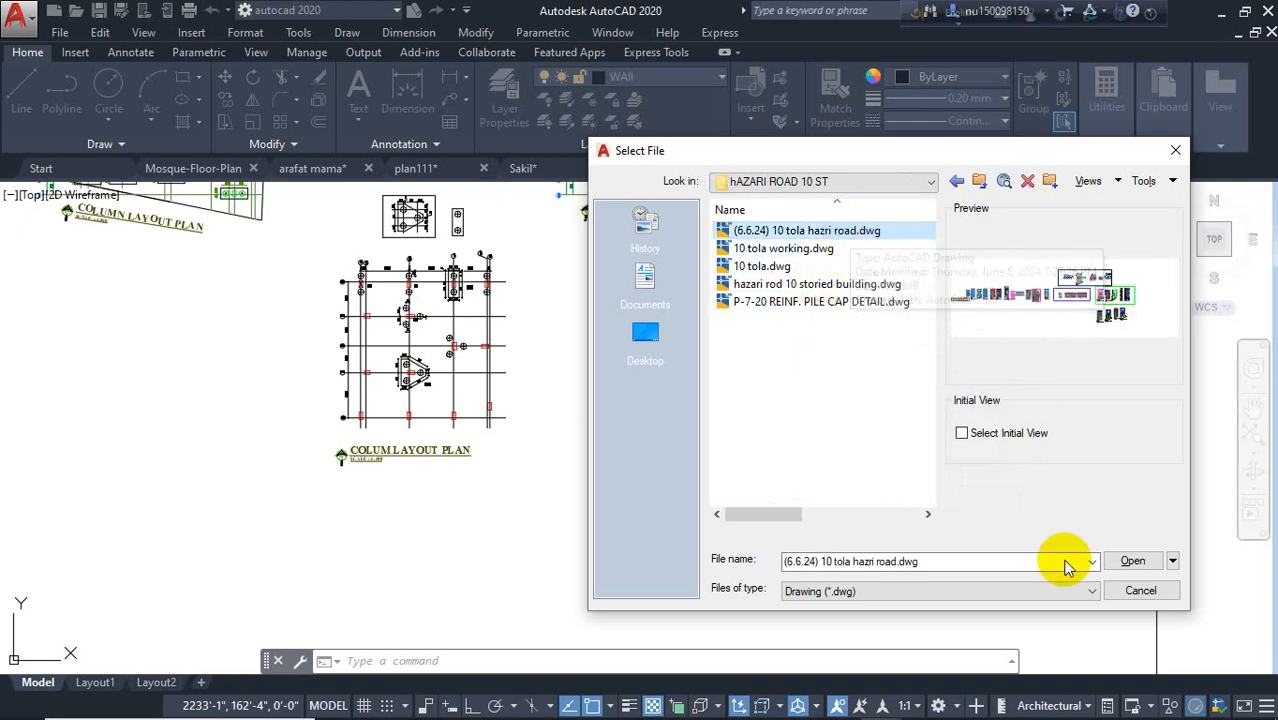
click(1135, 563)
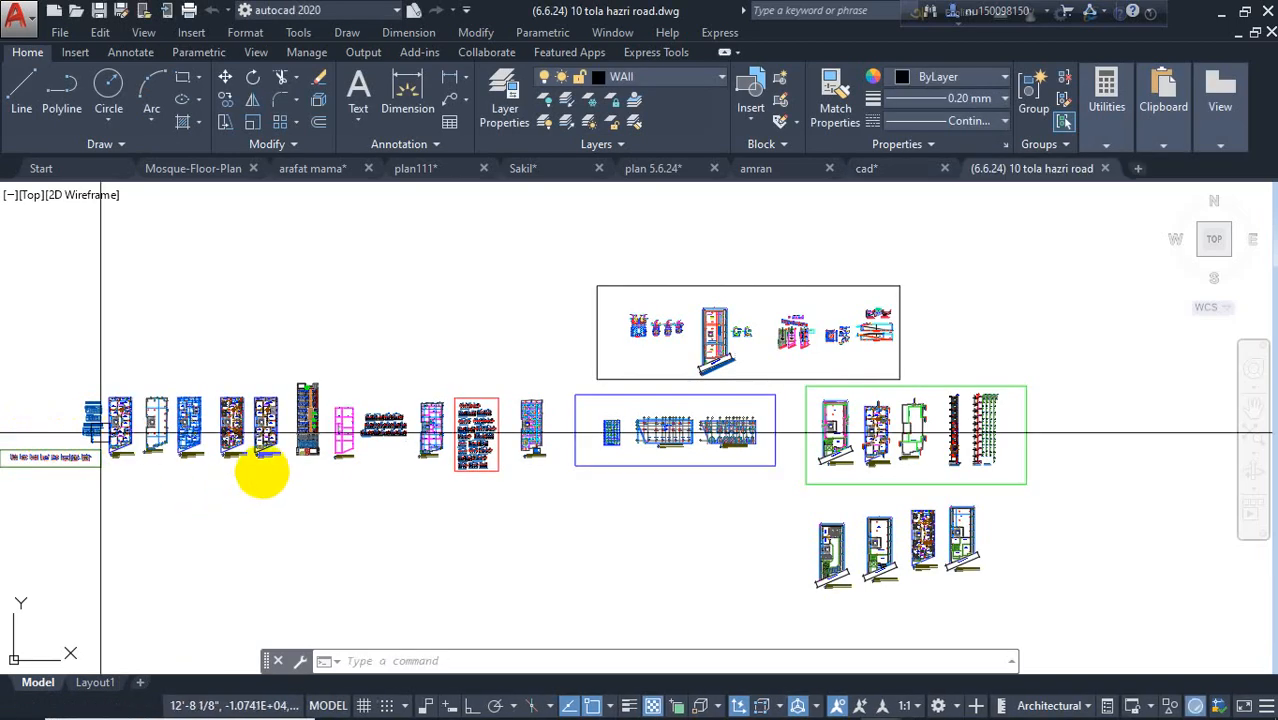
Find the pile cap details and inspect the PC2 and PC3 plans with Sections B-B and C-C.
scroll(650, 330, up, 5)
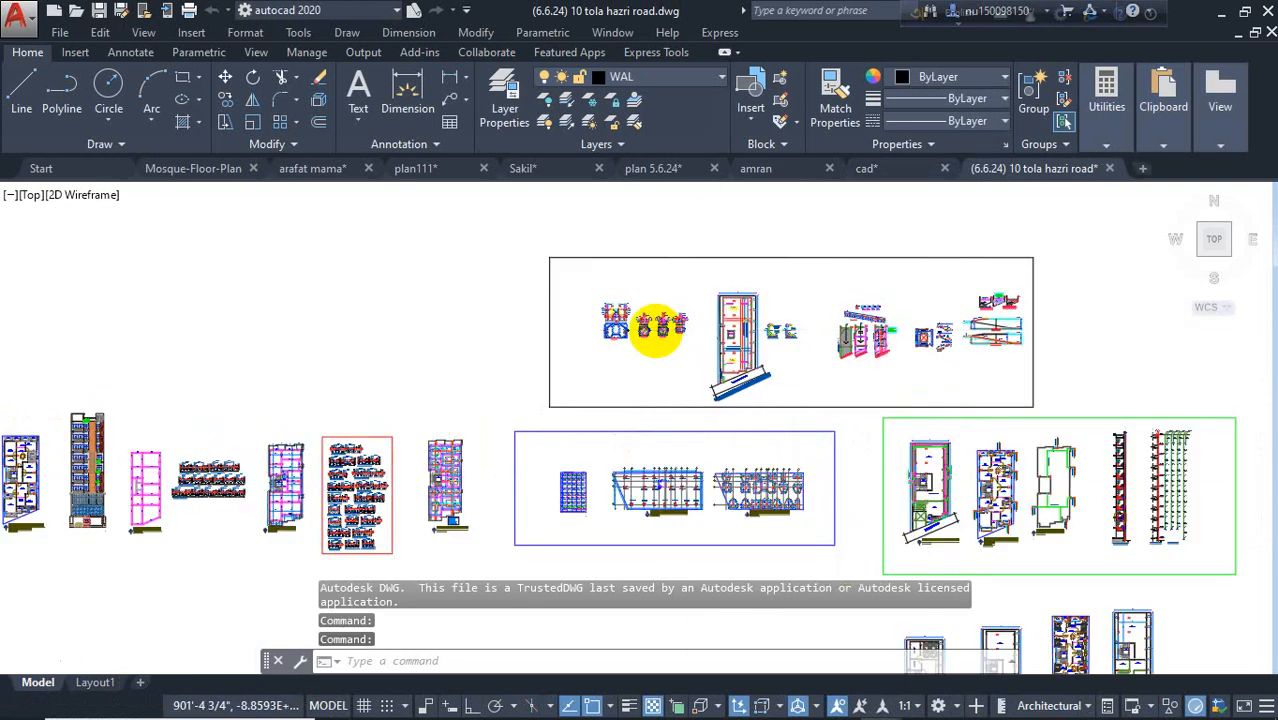
scroll(632, 305, up, 4)
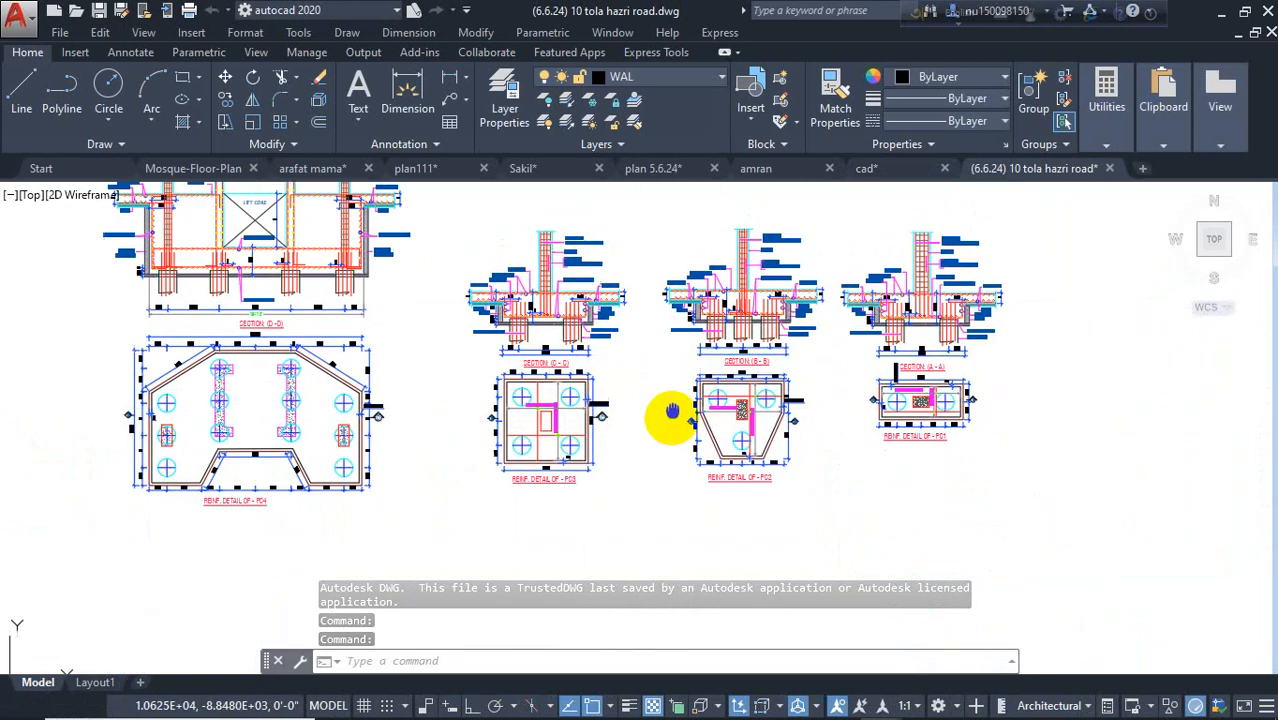
scroll(797, 401, up, 4)
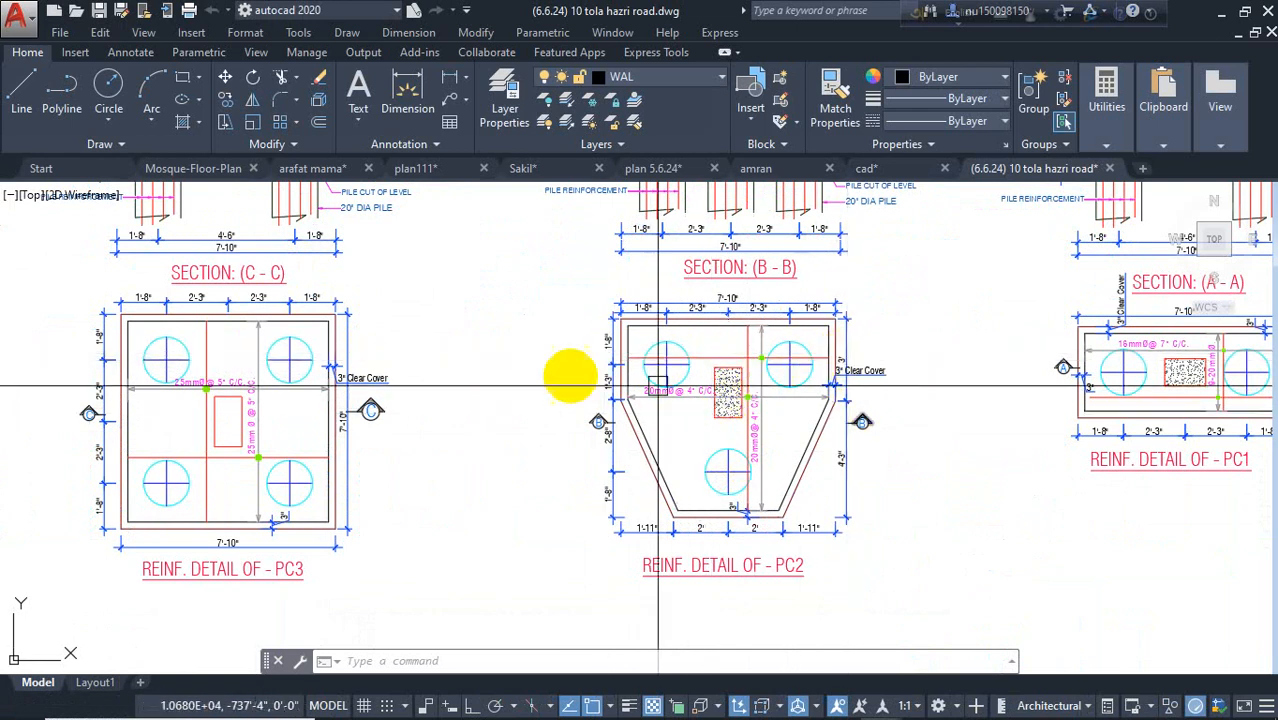
middle_drag(719, 399, 742, 599)
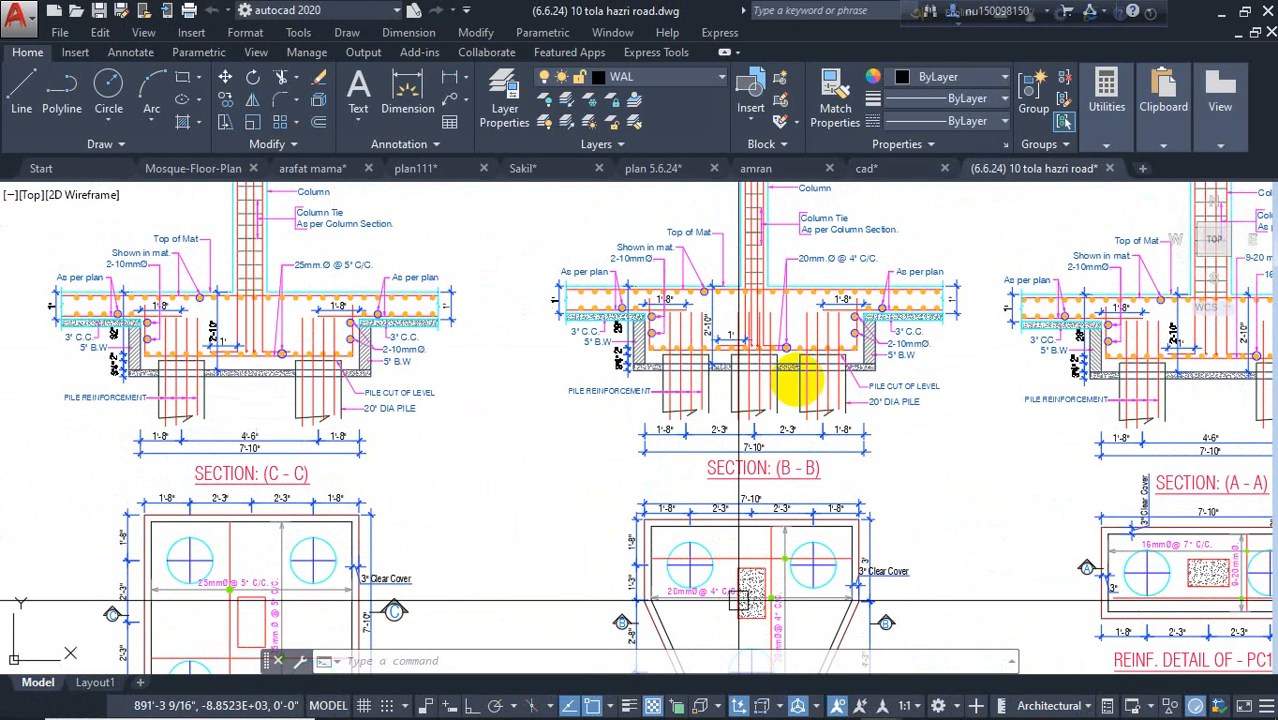
Examine the pile cap PC4 plan under Section D-D, including its pile layout, lift walls, edge dimensions and clear cover.
scroll(870, 357, down, 5)
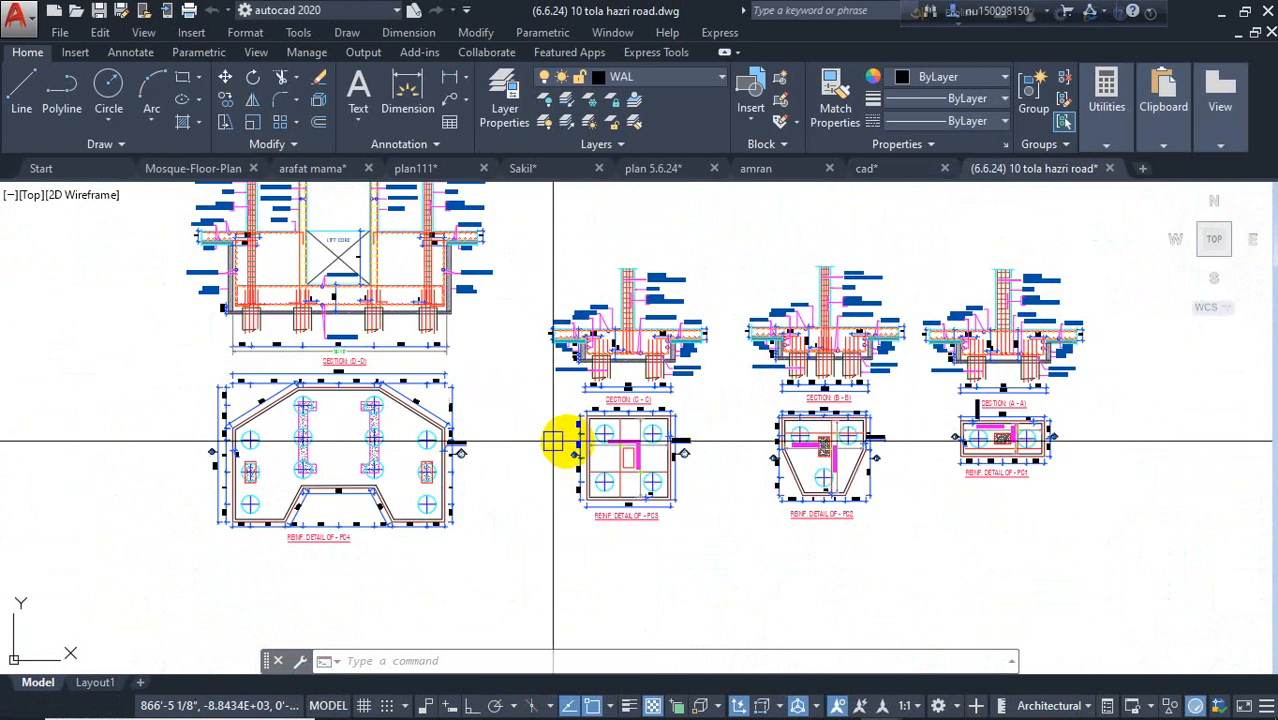
scroll(615, 465, up, 2)
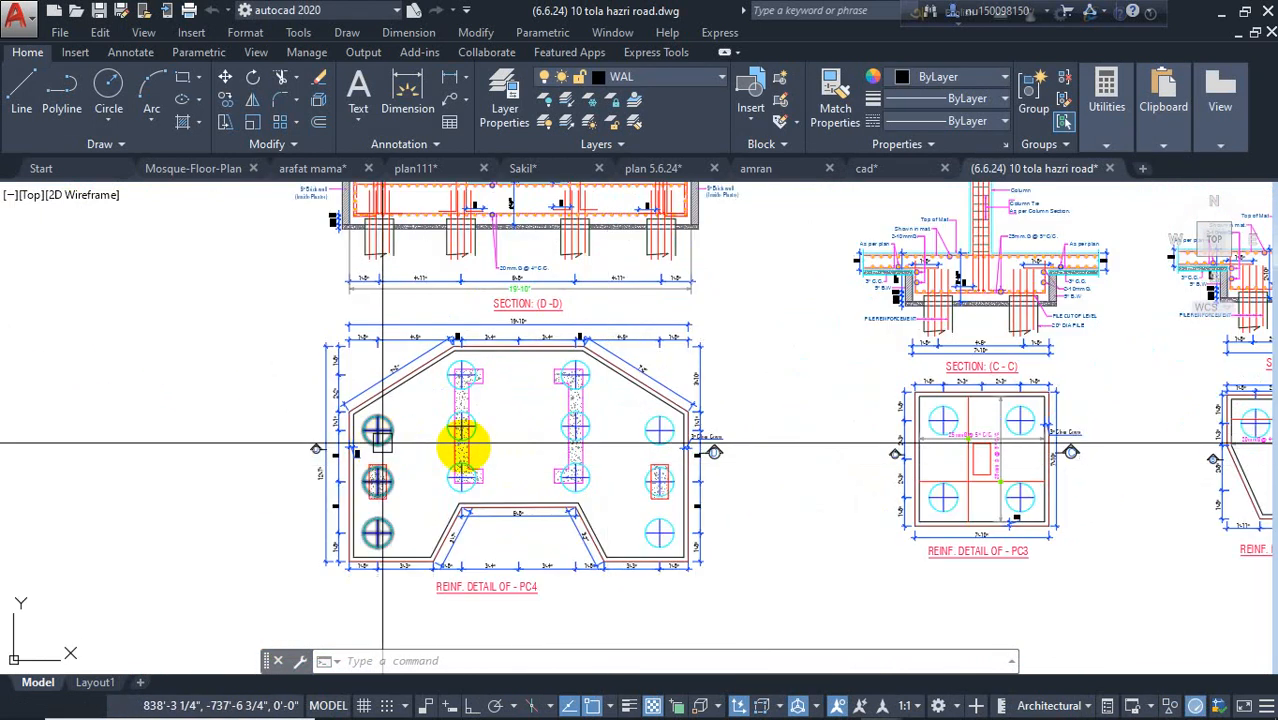
scroll(434, 435, up, 2)
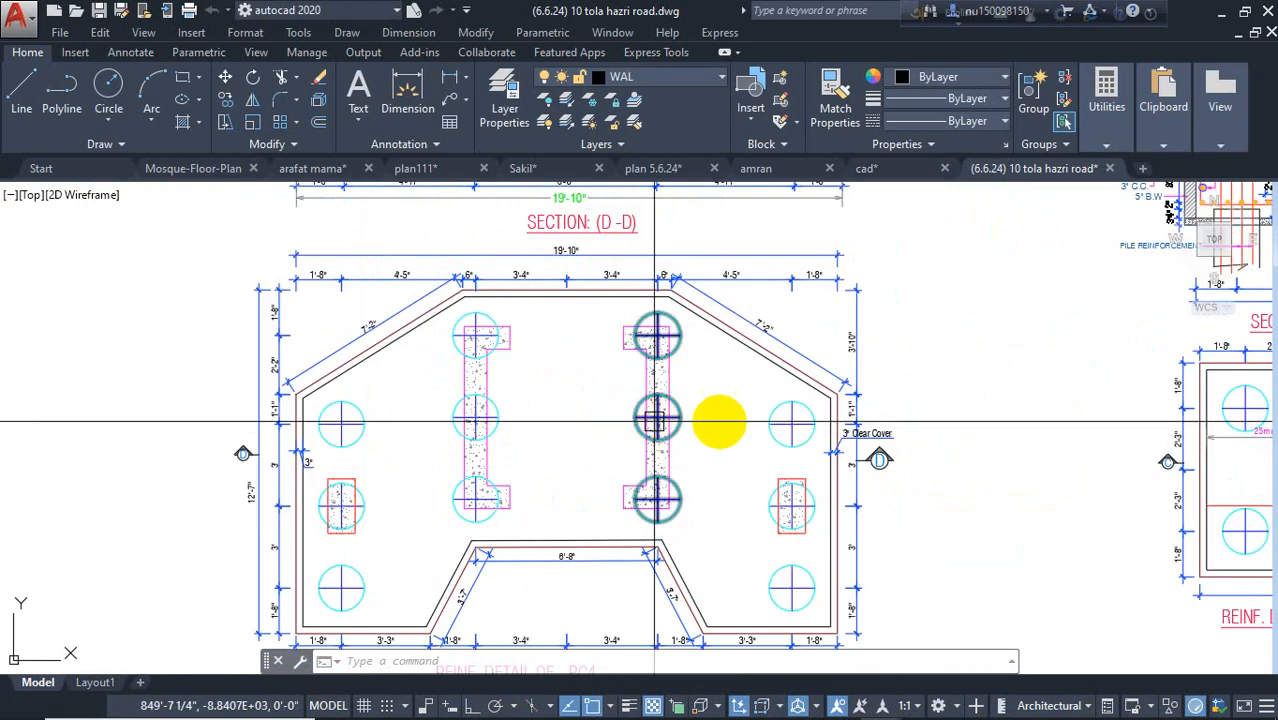
scroll(827, 428, down, 4)
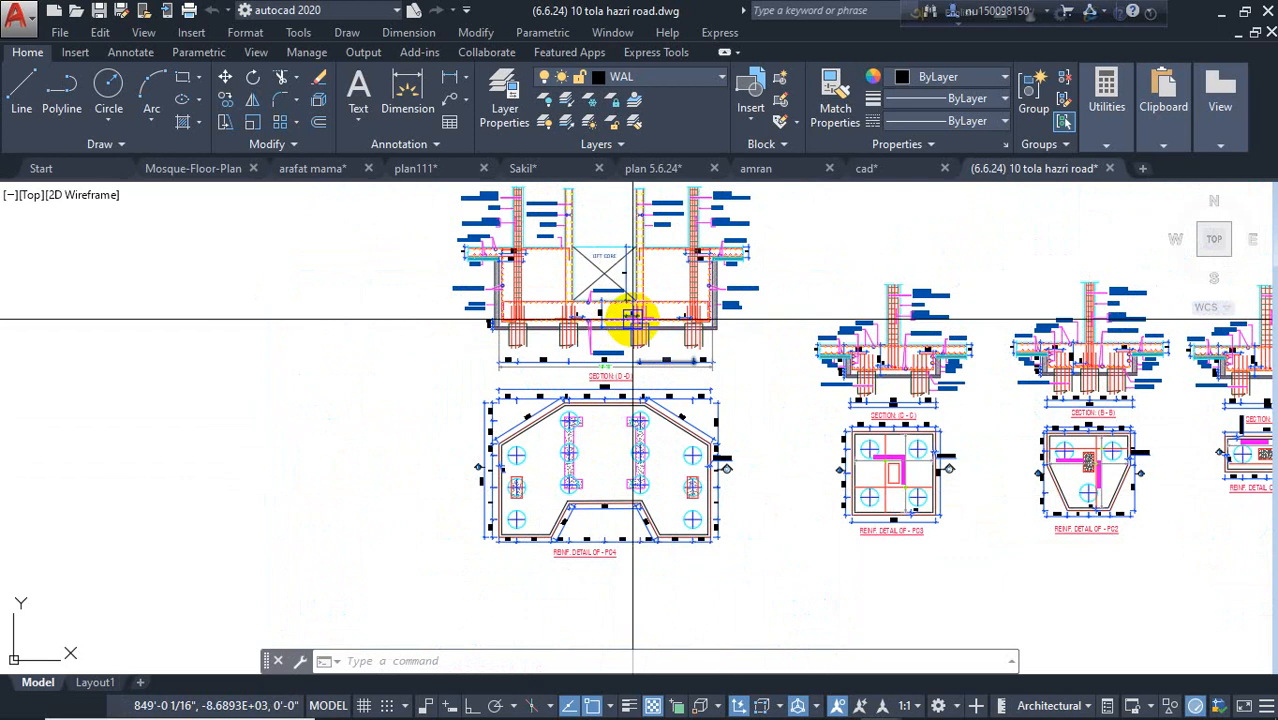
scroll(638, 313, up, 2)
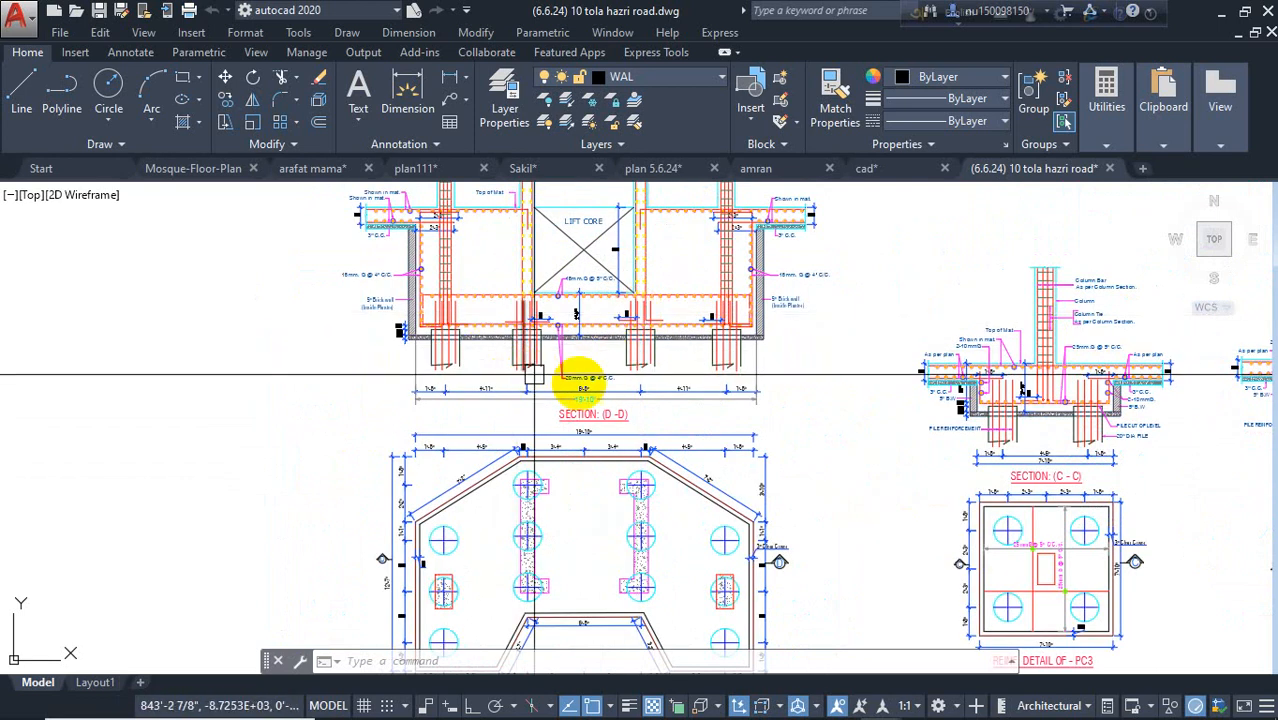
middle_drag(613, 522, 608, 485)
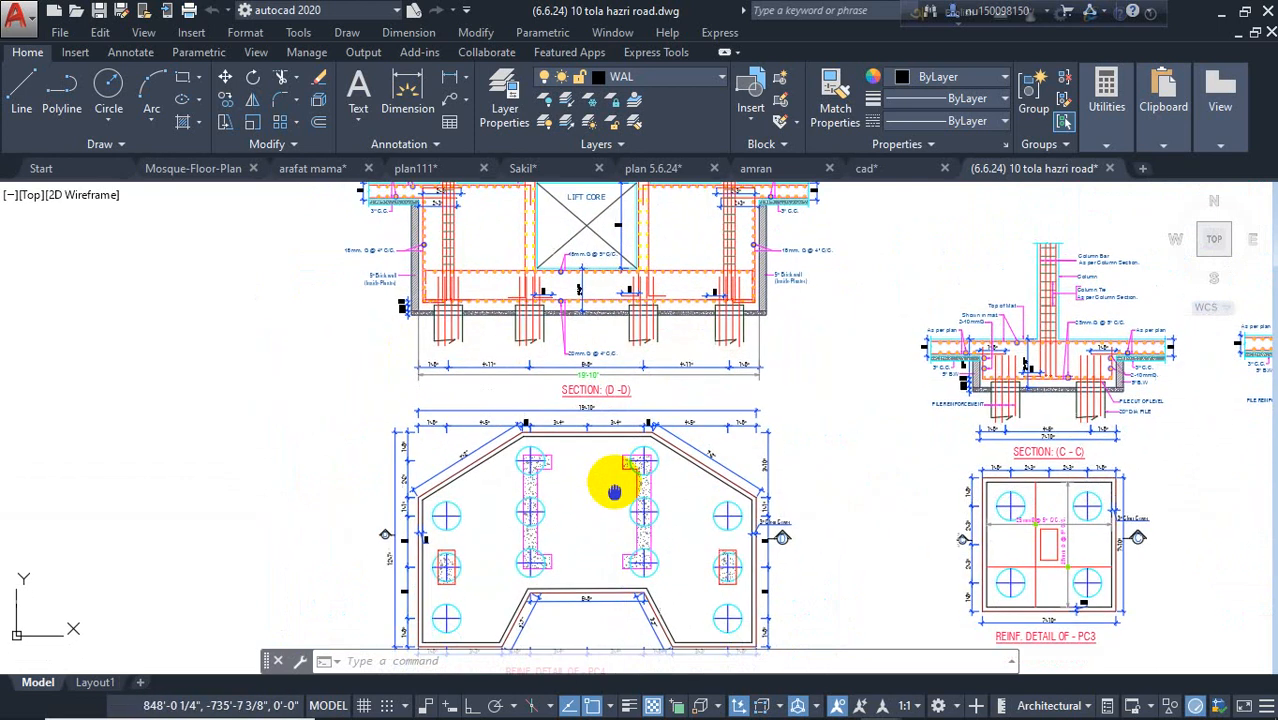
scroll(613, 481, up, 2)
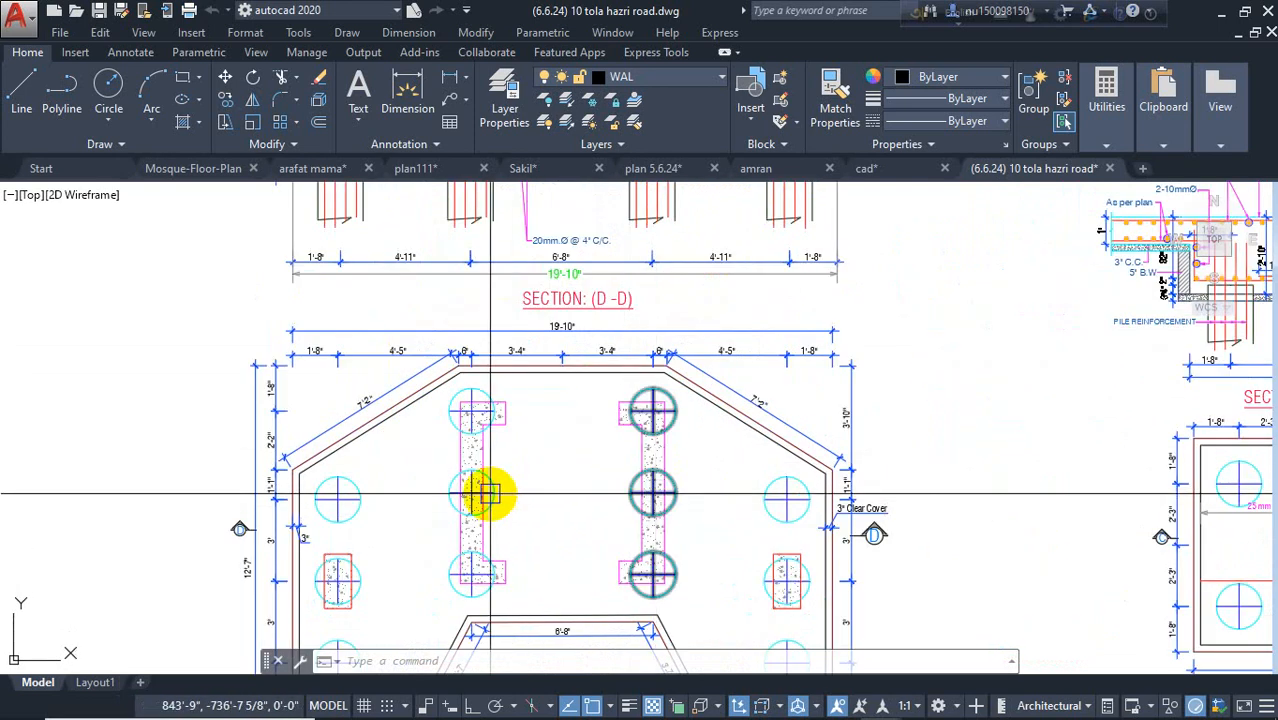
scroll(667, 459, up, 4)
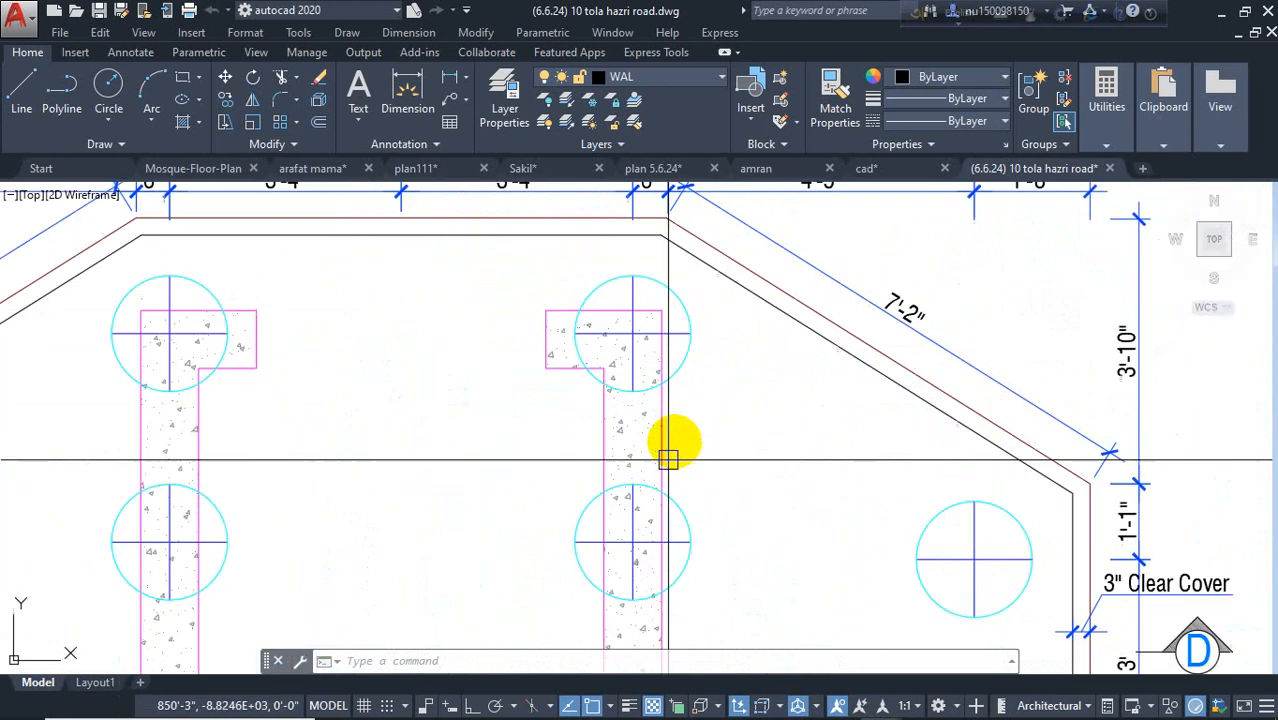
key(Escape)
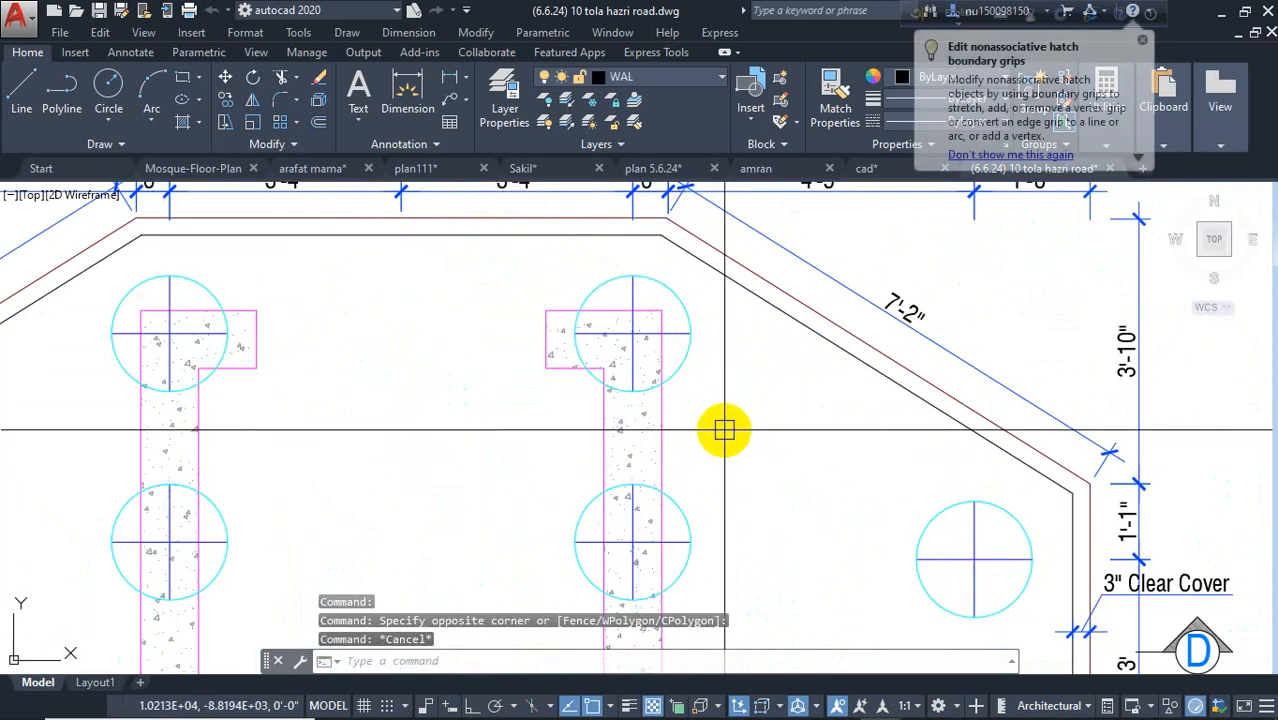
scroll(715, 405, down, 5)
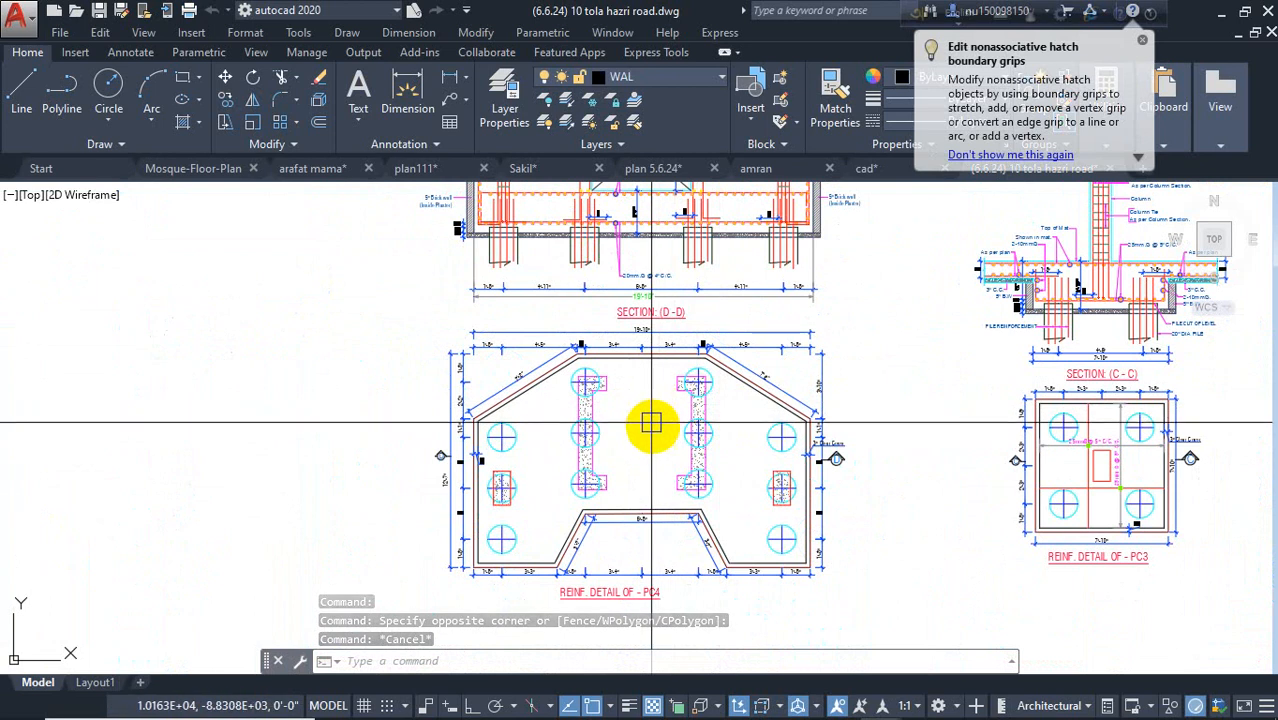
Inspect Section D-D around the lift core for bar callouts, depths, brick walls and pile spacing.
middle_drag(650, 422, 593, 531)
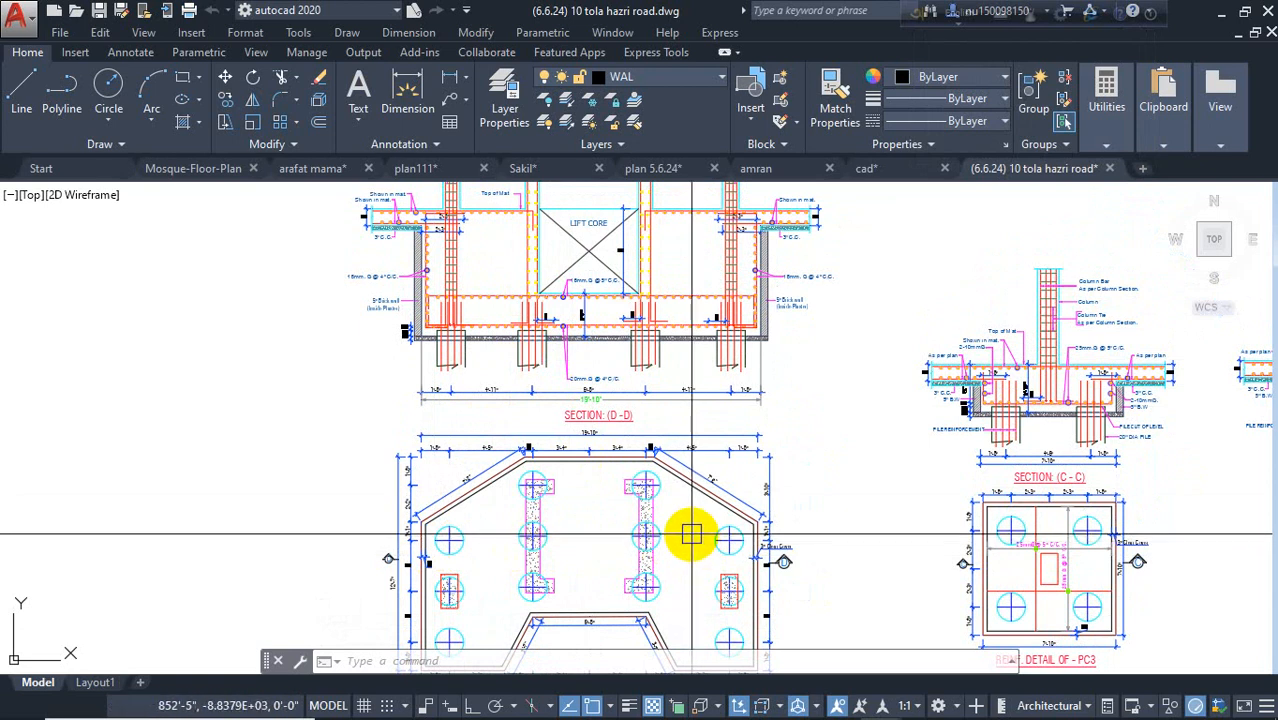
scroll(689, 390, up, 8)
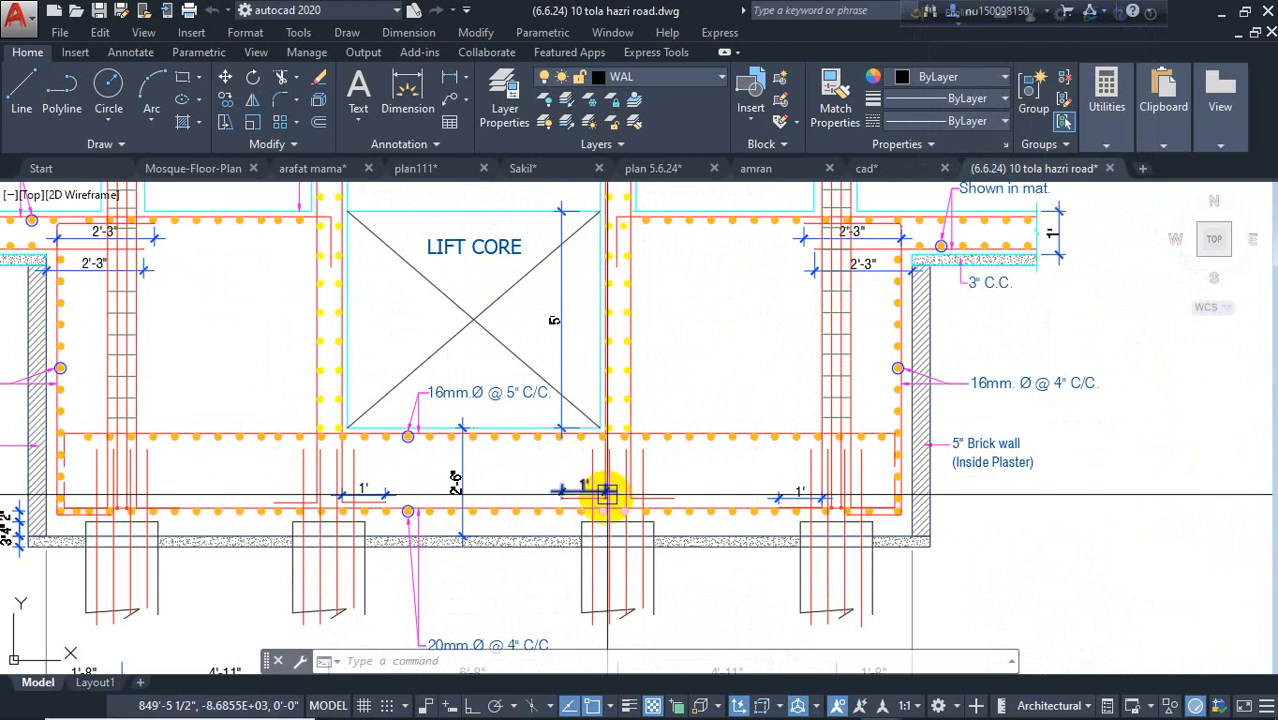
scroll(594, 412, down, 8)
middle_drag(428, 447, 342, 377)
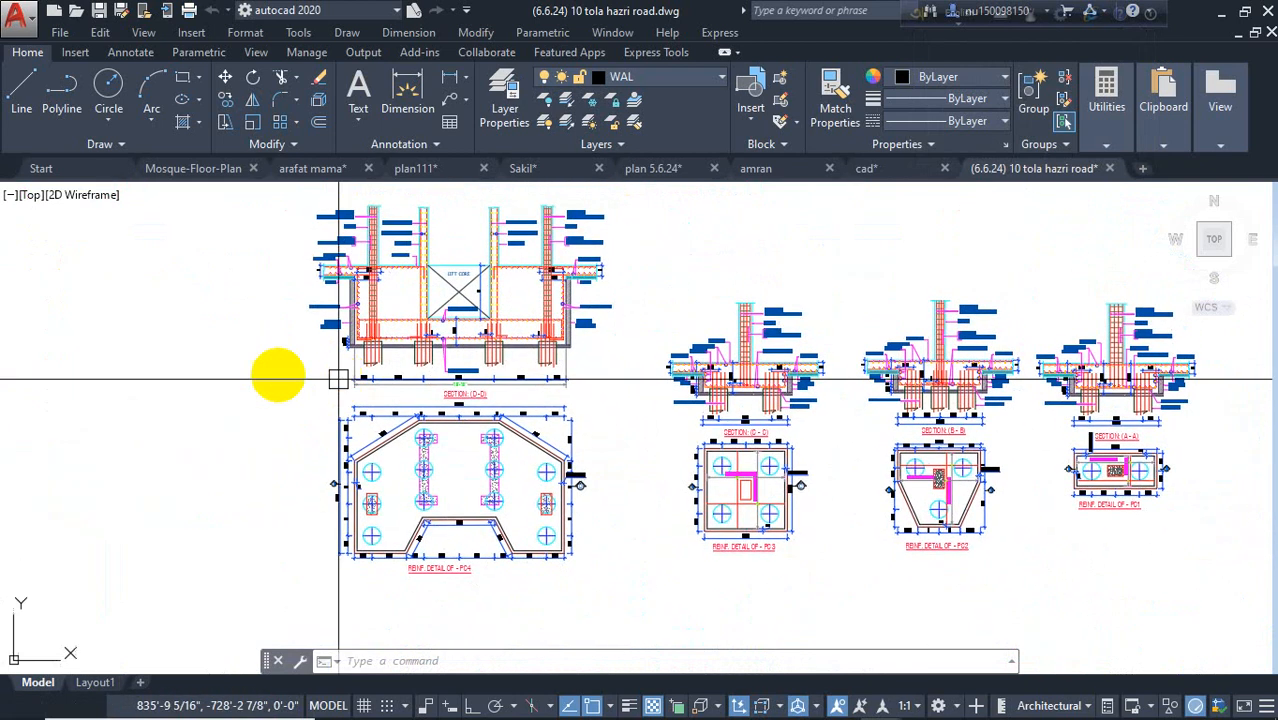
scroll(480, 335, up, 5)
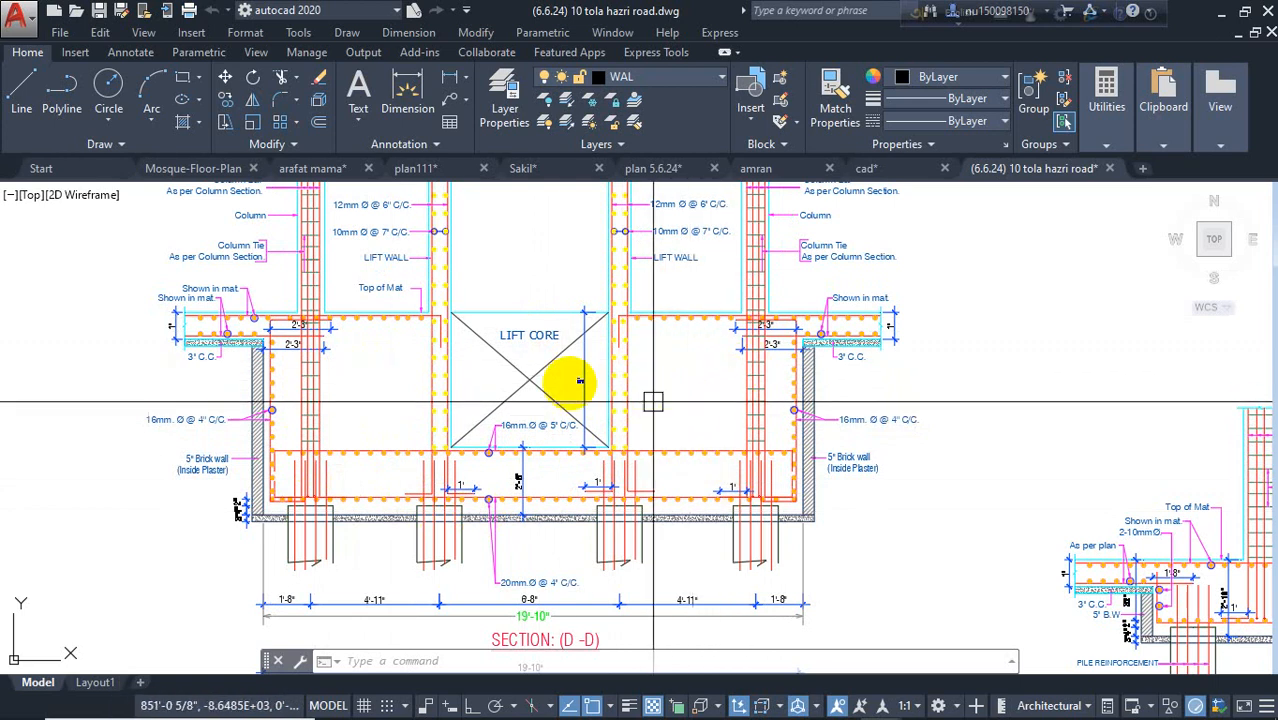
scroll(579, 381, up, 2)
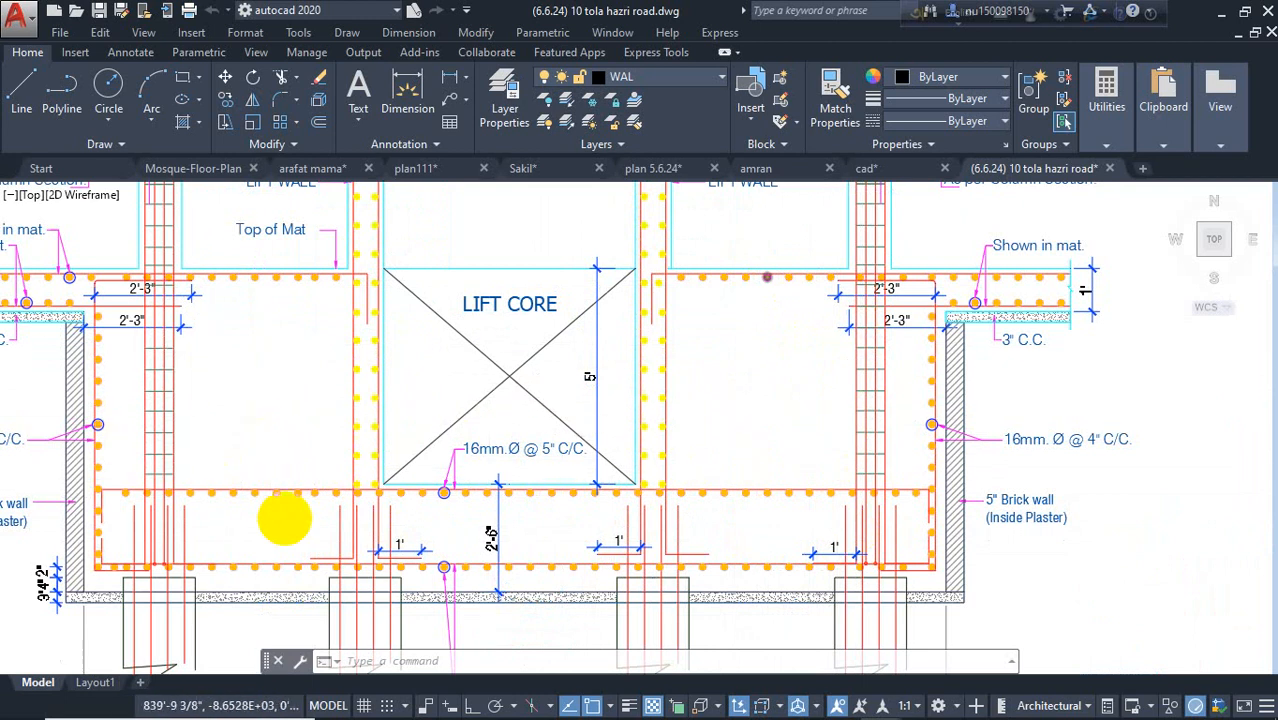
Look over the remaining sheets, including the furniture layout plans, building elevation, GB layout plan and beam details.
scroll(300, 470, down, 5)
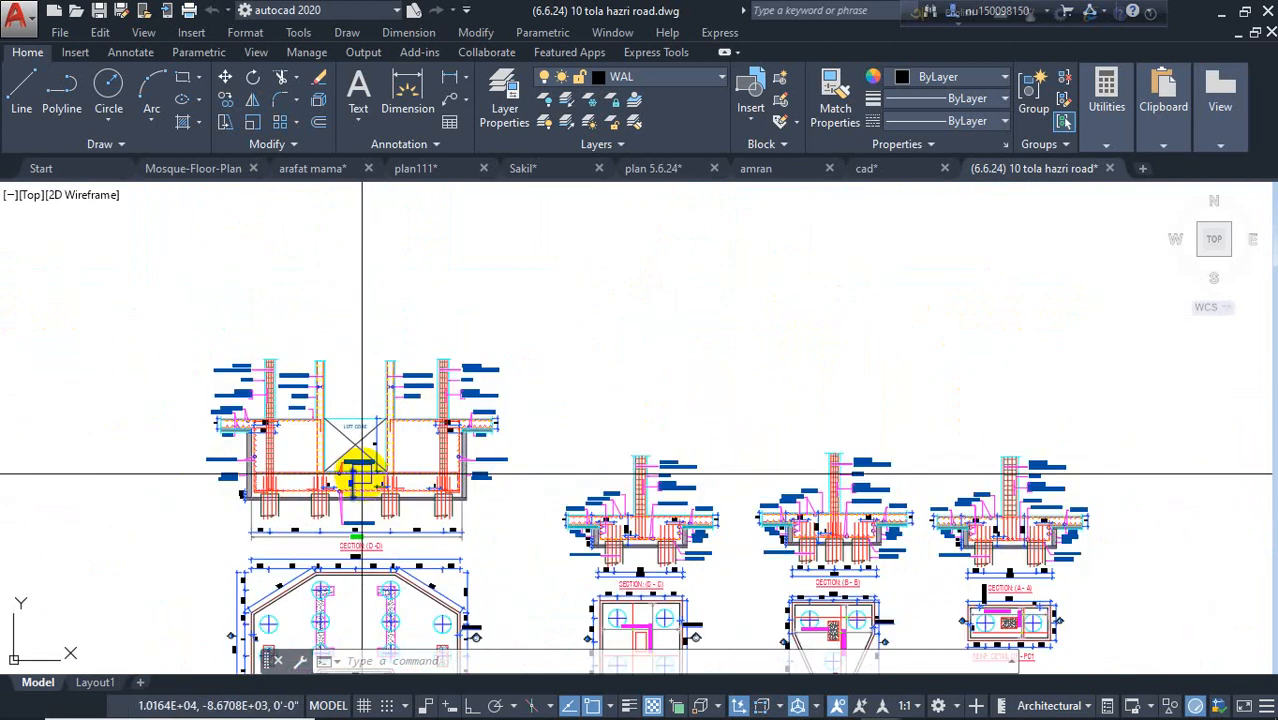
scroll(540, 500, down, 8)
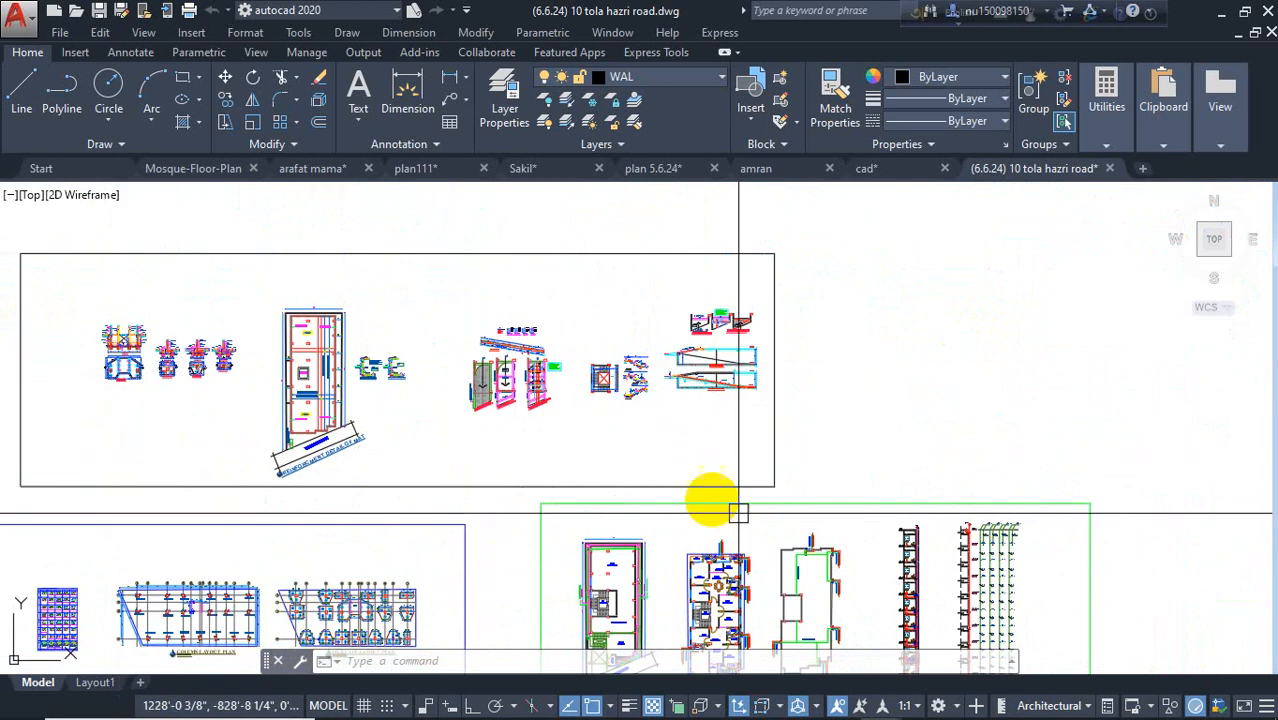
middle_drag(718, 502, 614, 336)
scroll(302, 366, down, 4)
middle_drag(226, 470, 686, 465)
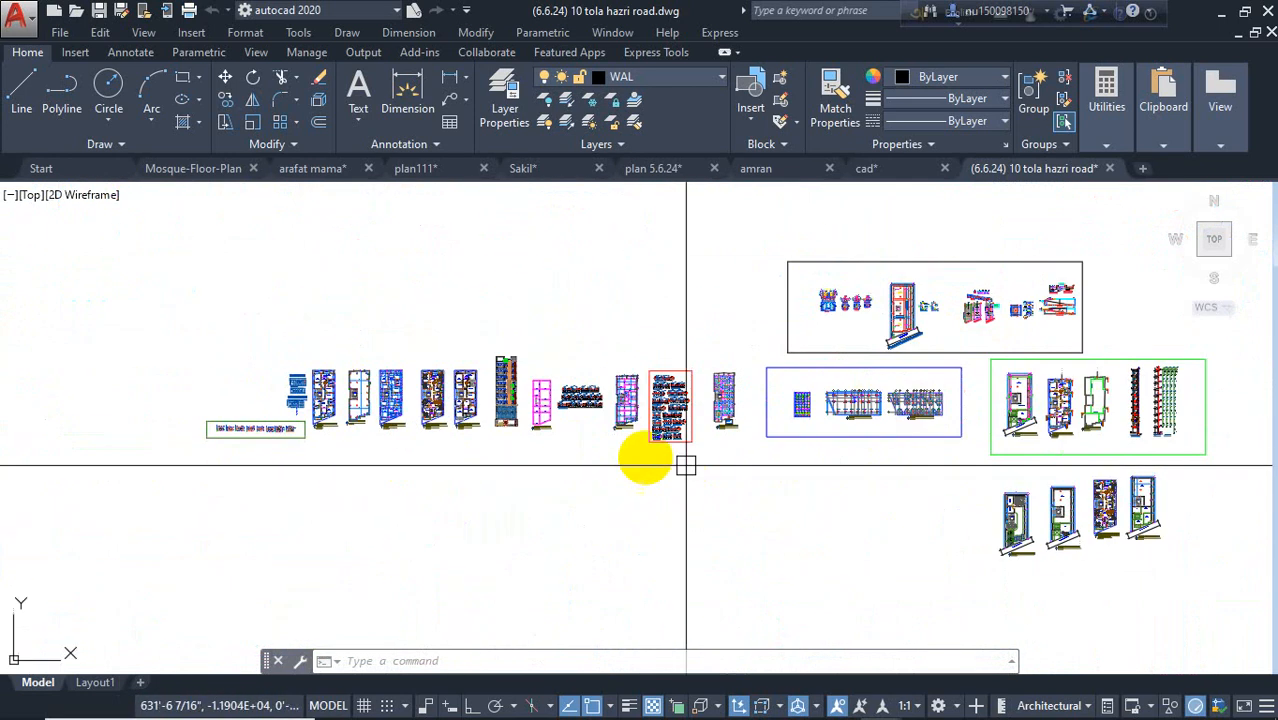
scroll(521, 397, up, 5)
scroll(527, 414, up, 2)
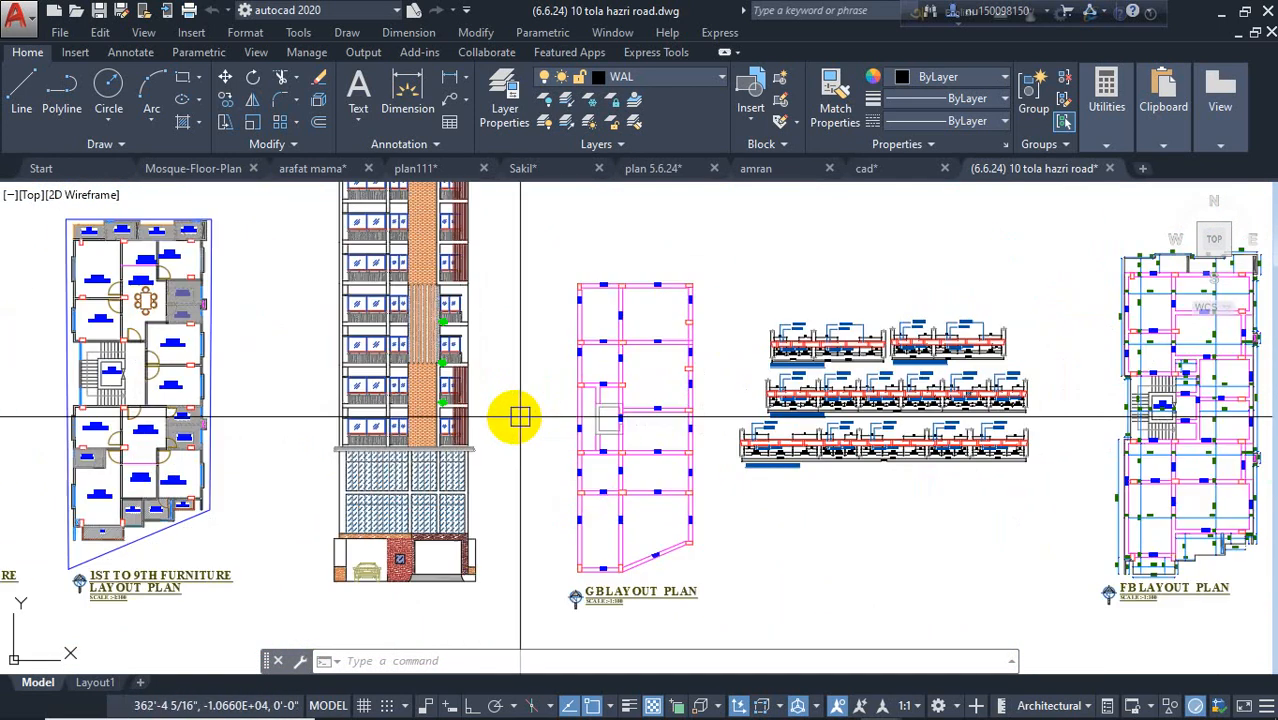
mouse_move(513, 445)
middle_down()
mouse_move(593, 516)
mouse_move(703, 502)
middle_up()
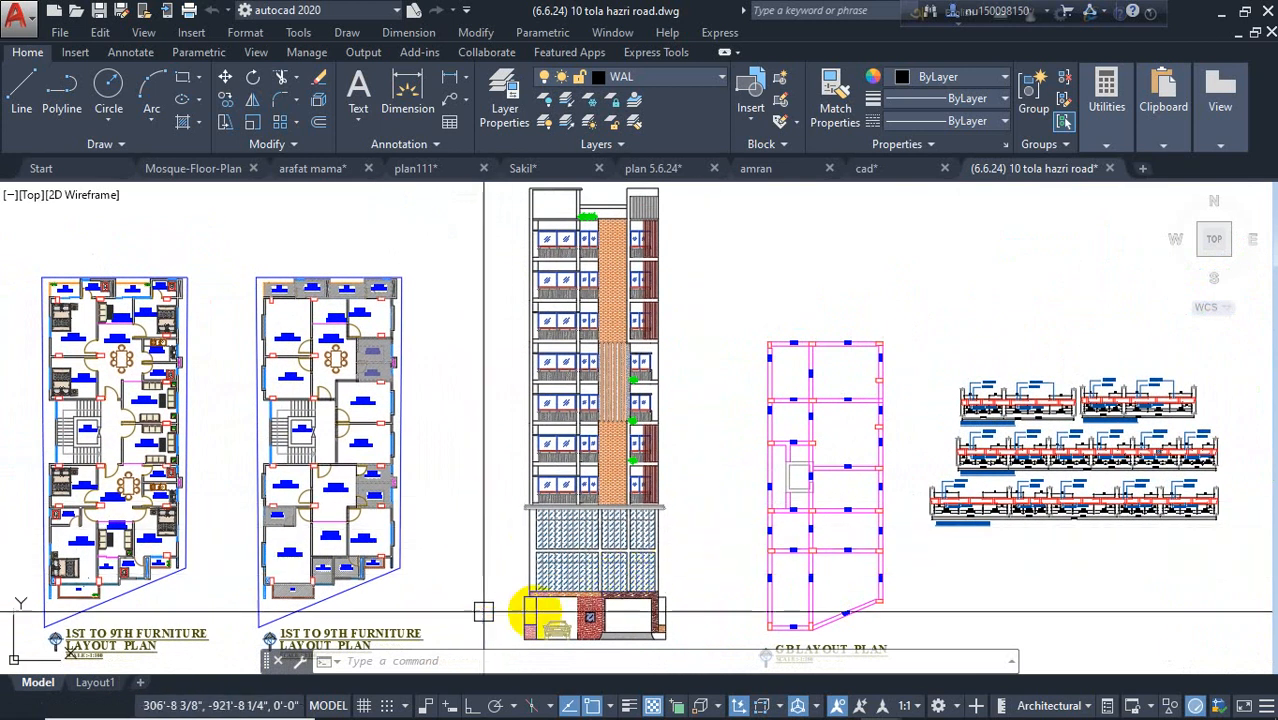
Examine the upper and middle floors of the 10-storey building elevation between the furniture layout and GB layout plans.
scroll(483, 611, up, 4)
mouse_move(448, 571)
middle_down()
mouse_move(405, 531)
mouse_move(390, 457)
mouse_move(399, 391)
mouse_move(379, 456)
mouse_move(378, 703)
middle_up()
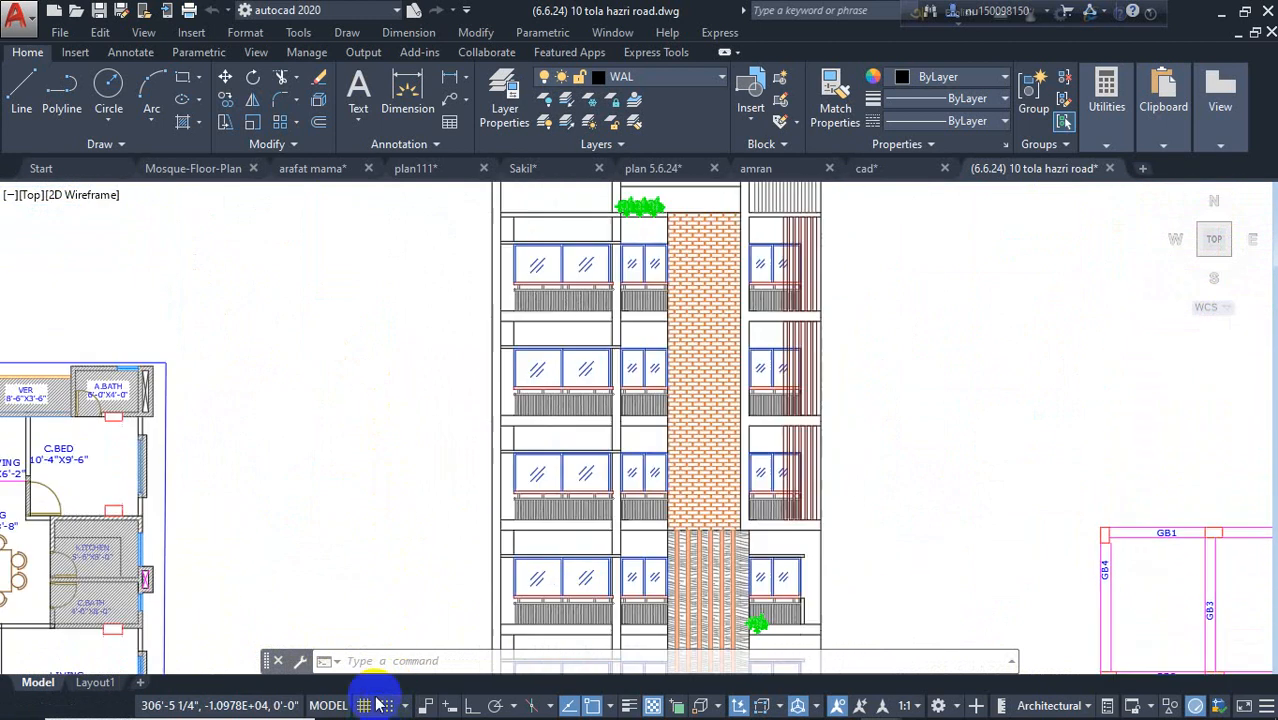
mouse_move(385, 285)
middle_down()
mouse_move(379, 397)
mouse_move(387, 260)
middle_up()
scroll(388, 359, down, 3)
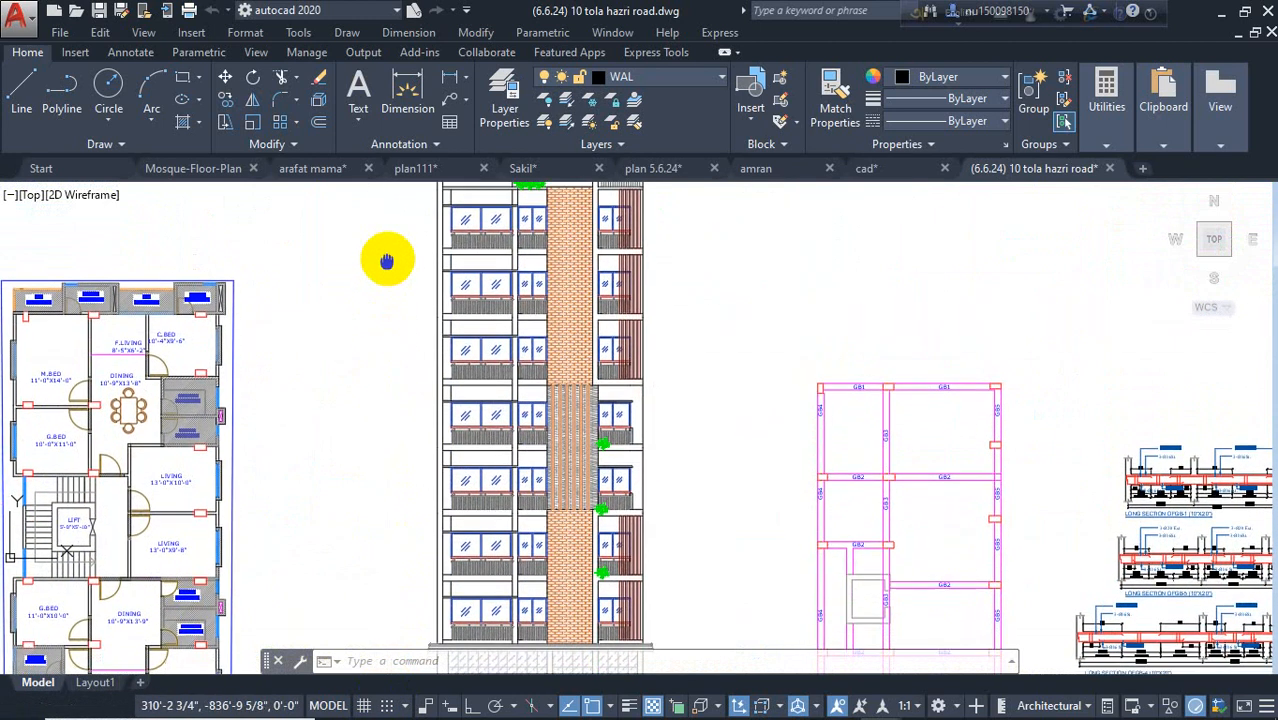
scroll(376, 310, down, 2)
middle_drag(374, 314, 374, 307)
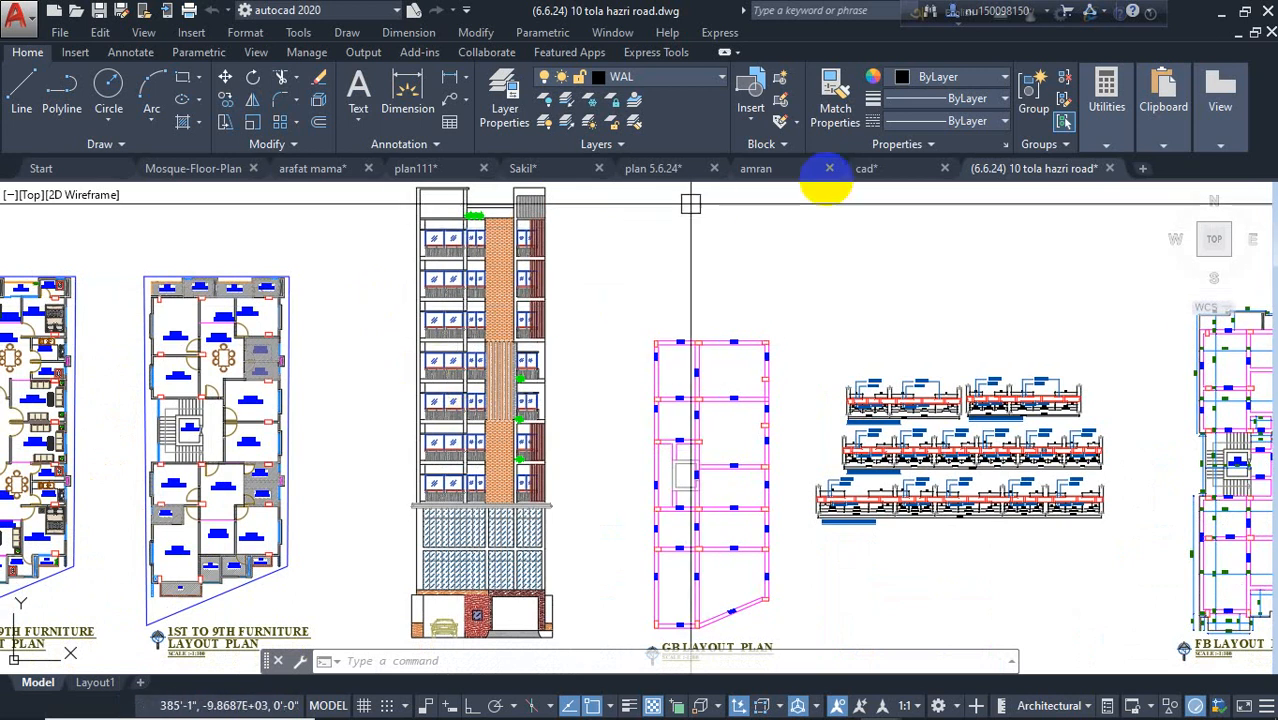
Start opening another drawing and browse through Feni office to the client's project folder.
right_click(1158, 166)
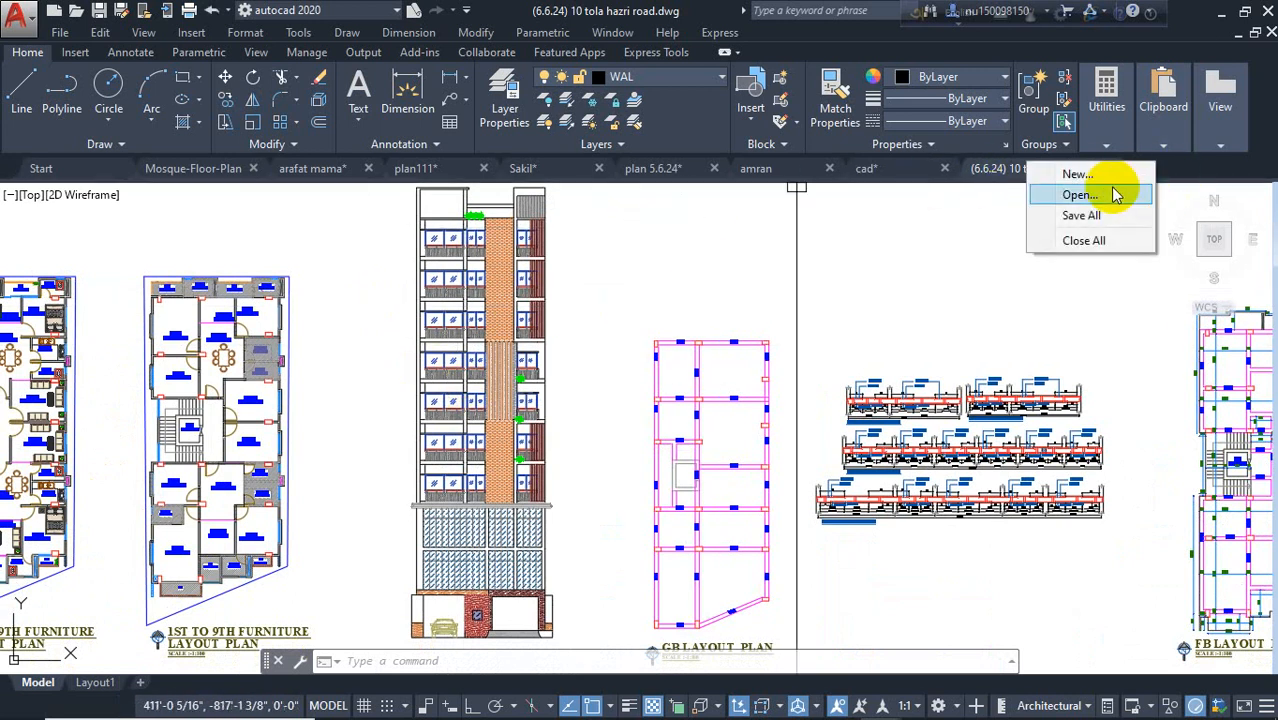
click(1082, 195)
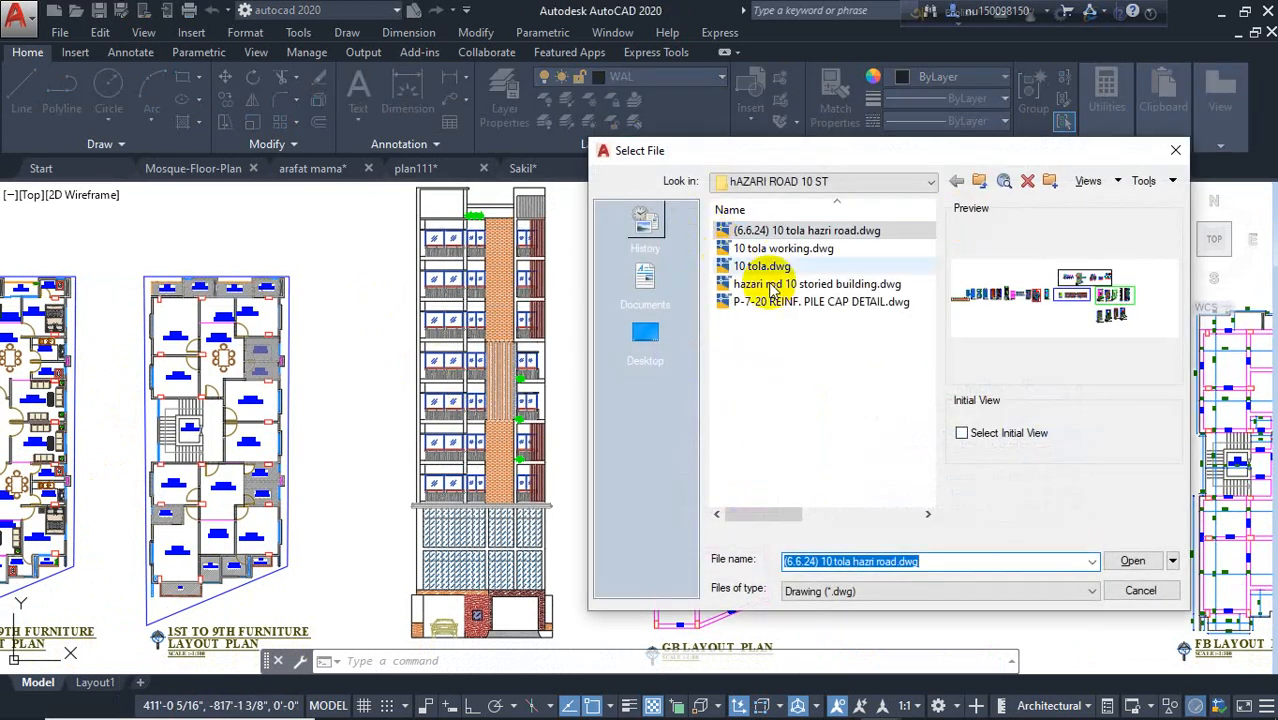
click(977, 182)
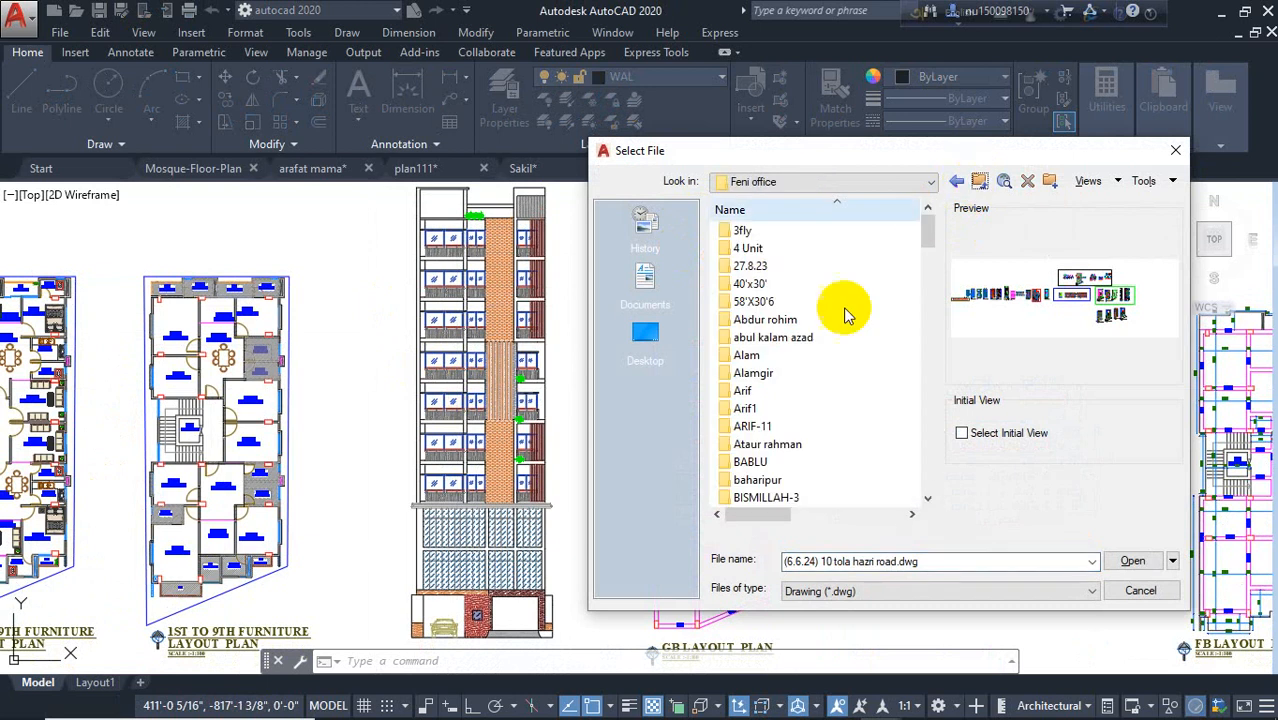
scroll(815, 380, down, 2)
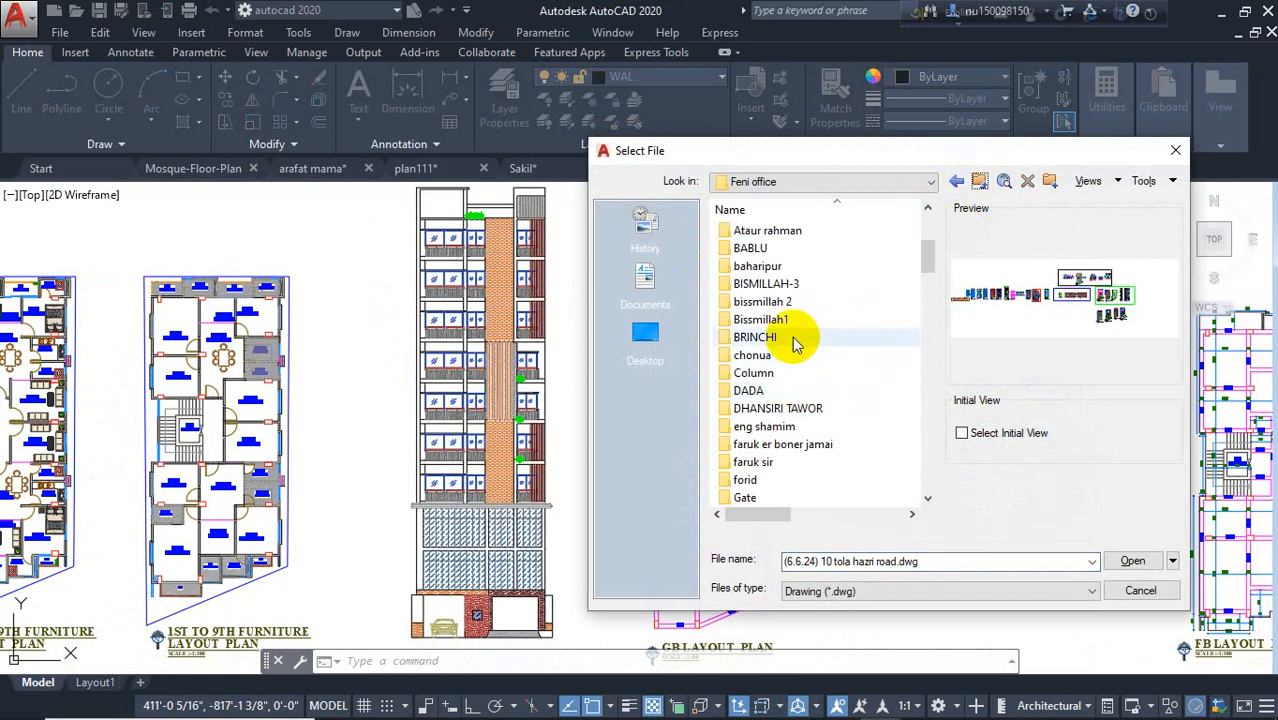
double_click(793, 246)
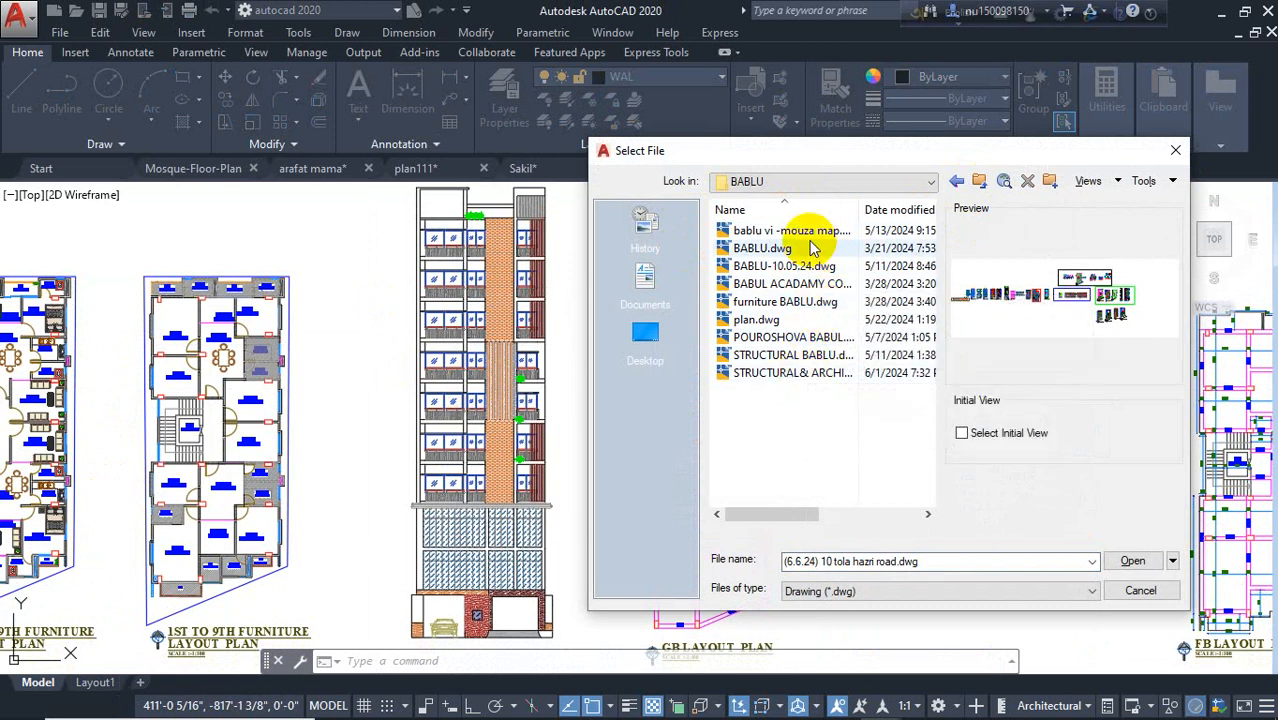
Preview the furniture, POUROSHOVA and structural drawings, and open STRUCTURAL& ARCHITECHTURAL ALL.dwg.
click(800, 302)
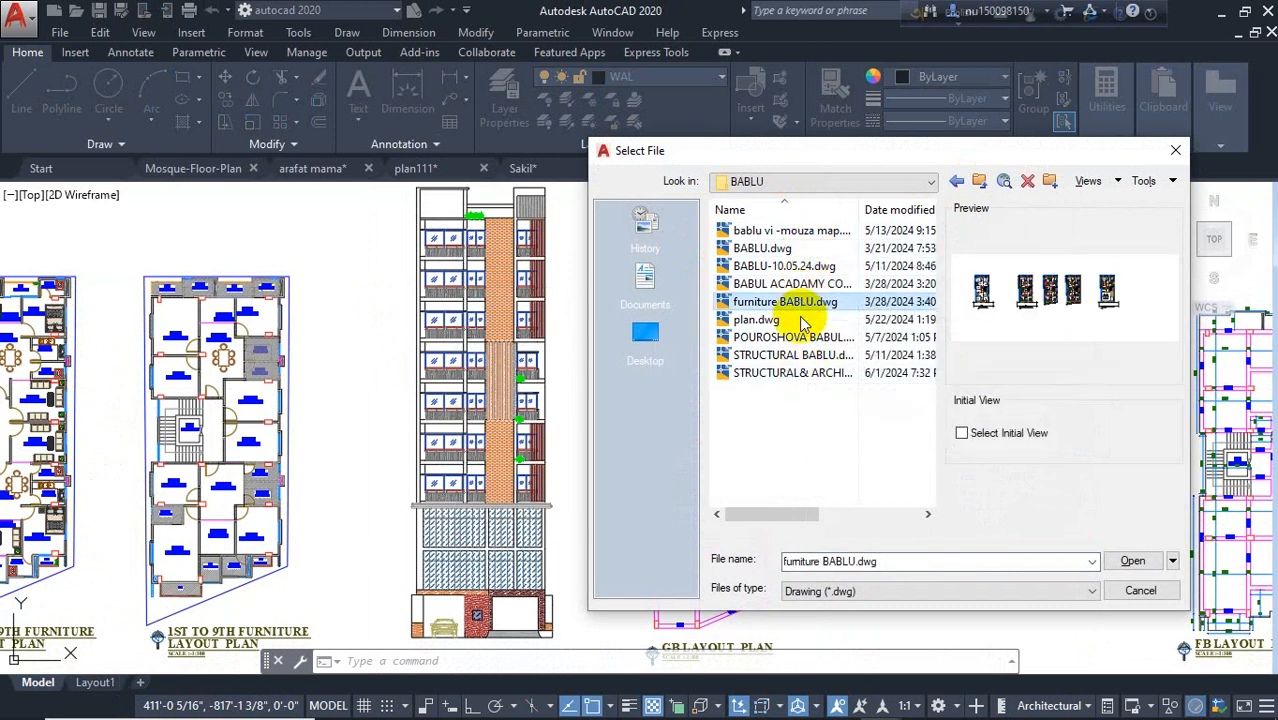
click(803, 338)
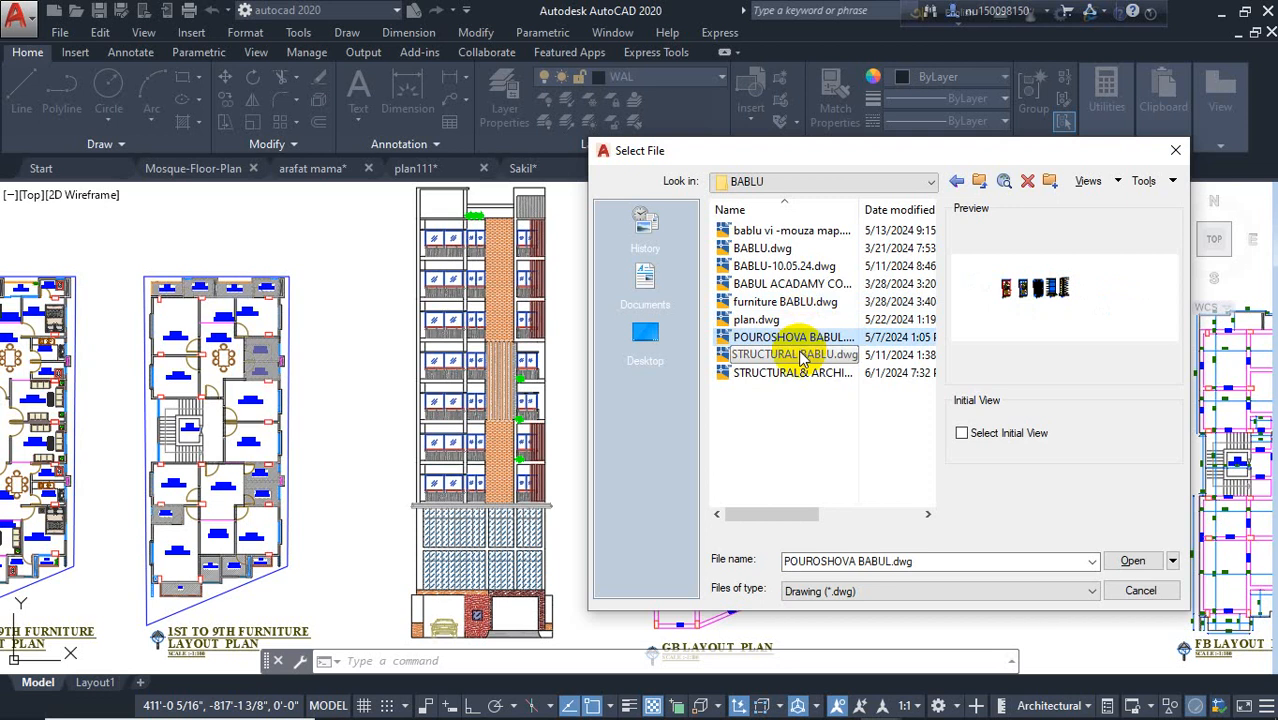
click(828, 357)
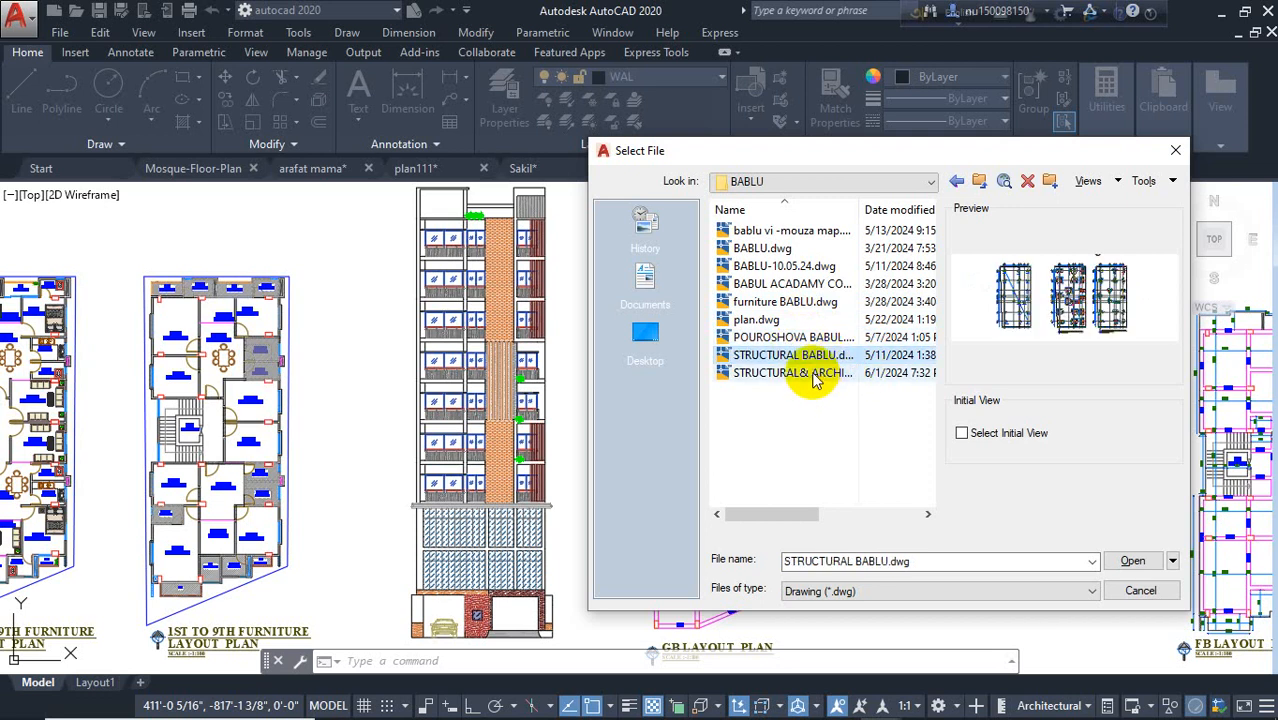
click(815, 374)
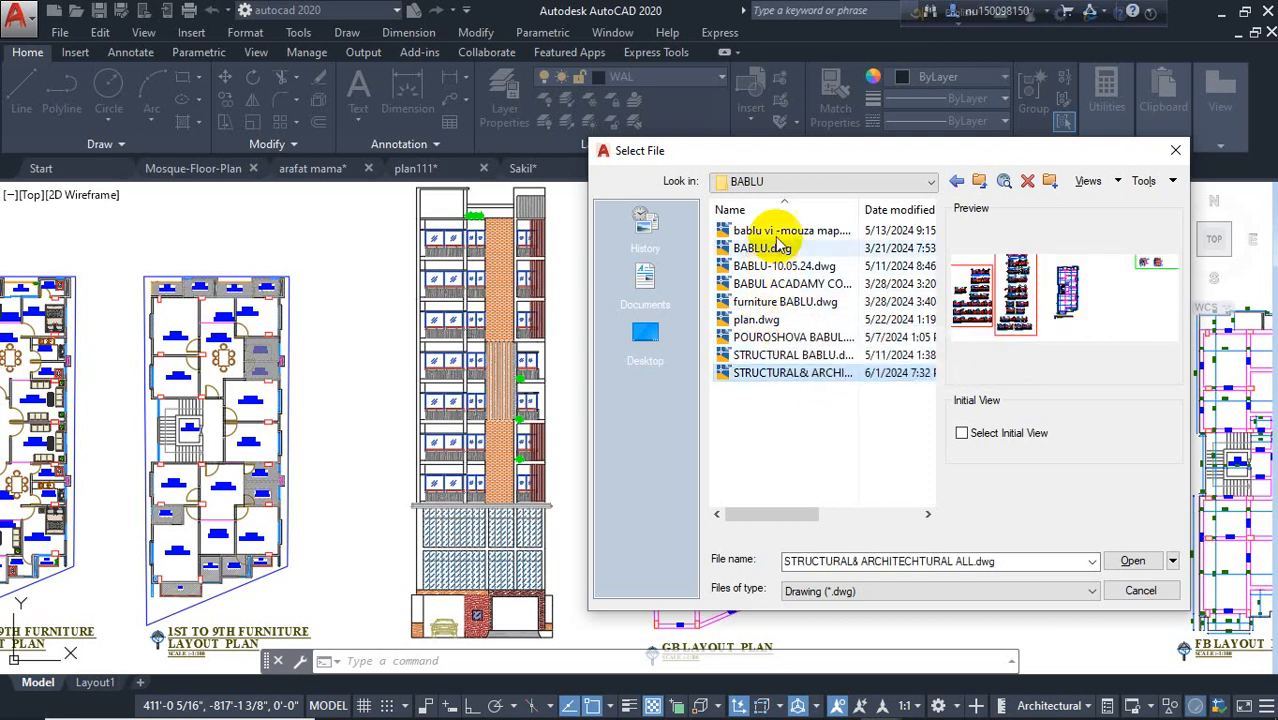
click(1128, 561)
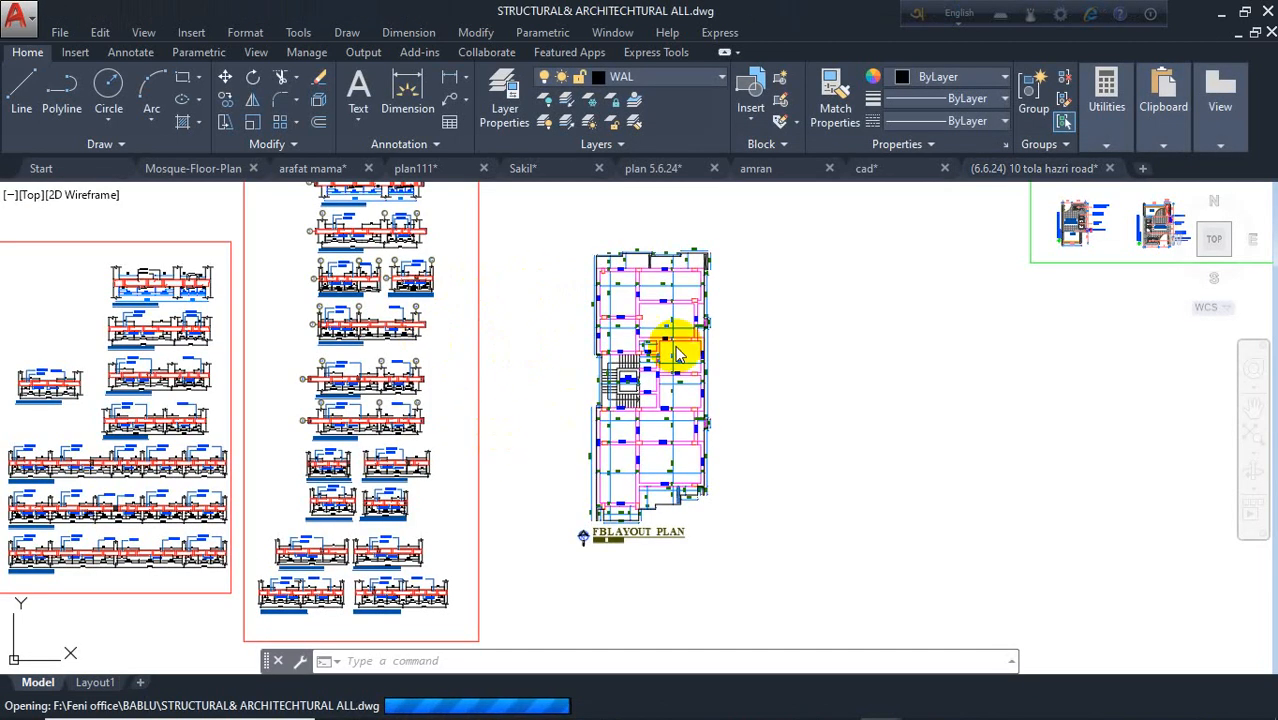
Locate the front elevation beside the door and window schedules and inspect its upper floors.
scroll(563, 465, down, 2)
scroll(570, 466, down, 3)
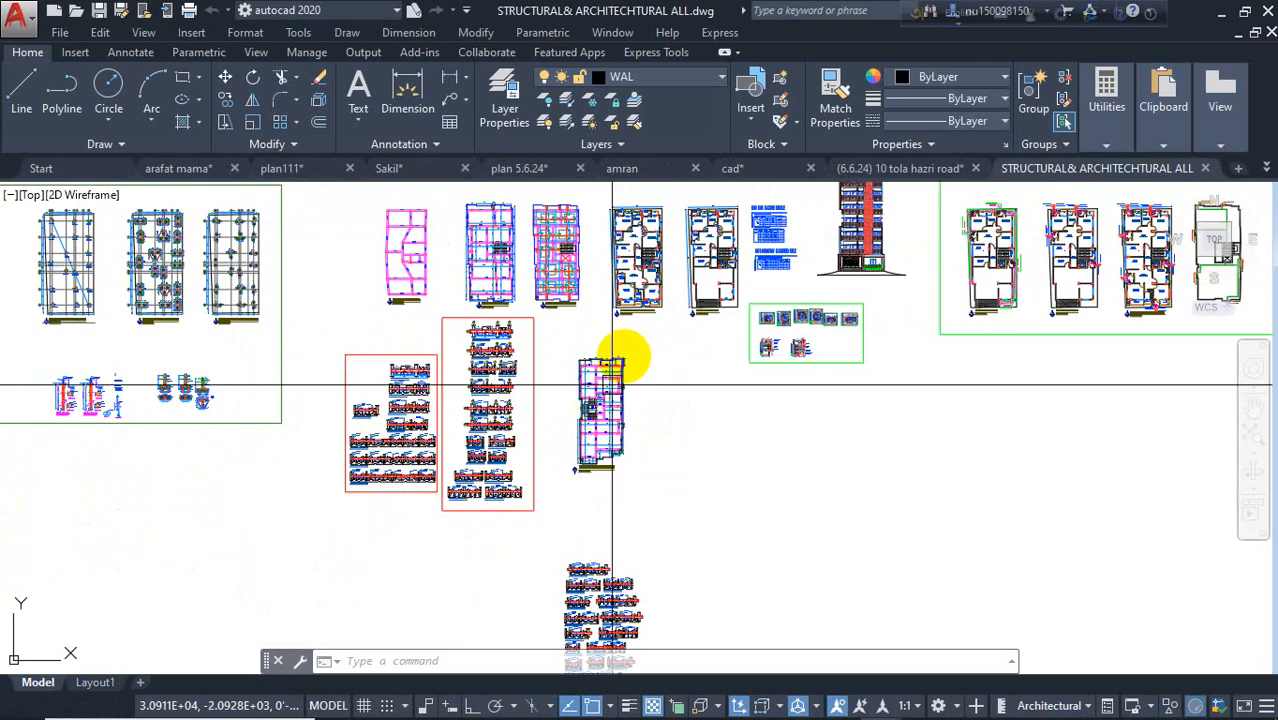
scroll(736, 357, up, 8)
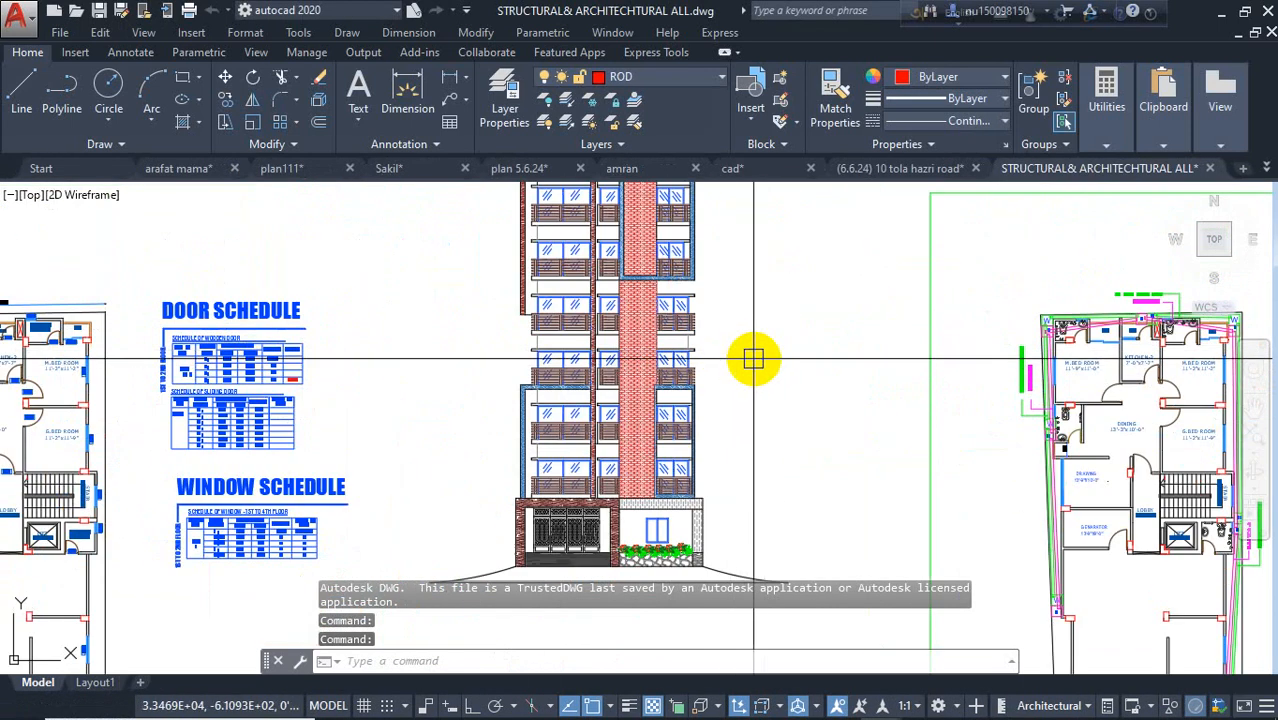
mouse_move(809, 402)
middle_down()
mouse_move(884, 400)
mouse_move(907, 471)
mouse_move(927, 470)
middle_up()
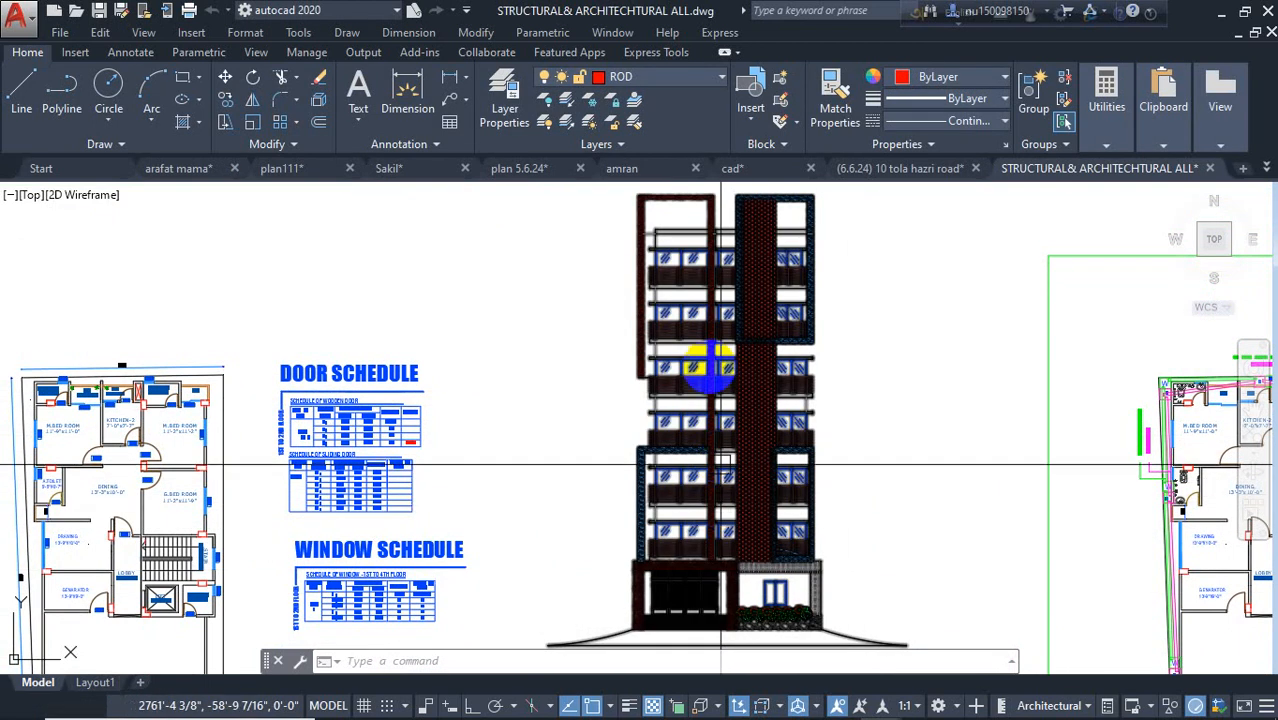
scroll(653, 213, up, 4)
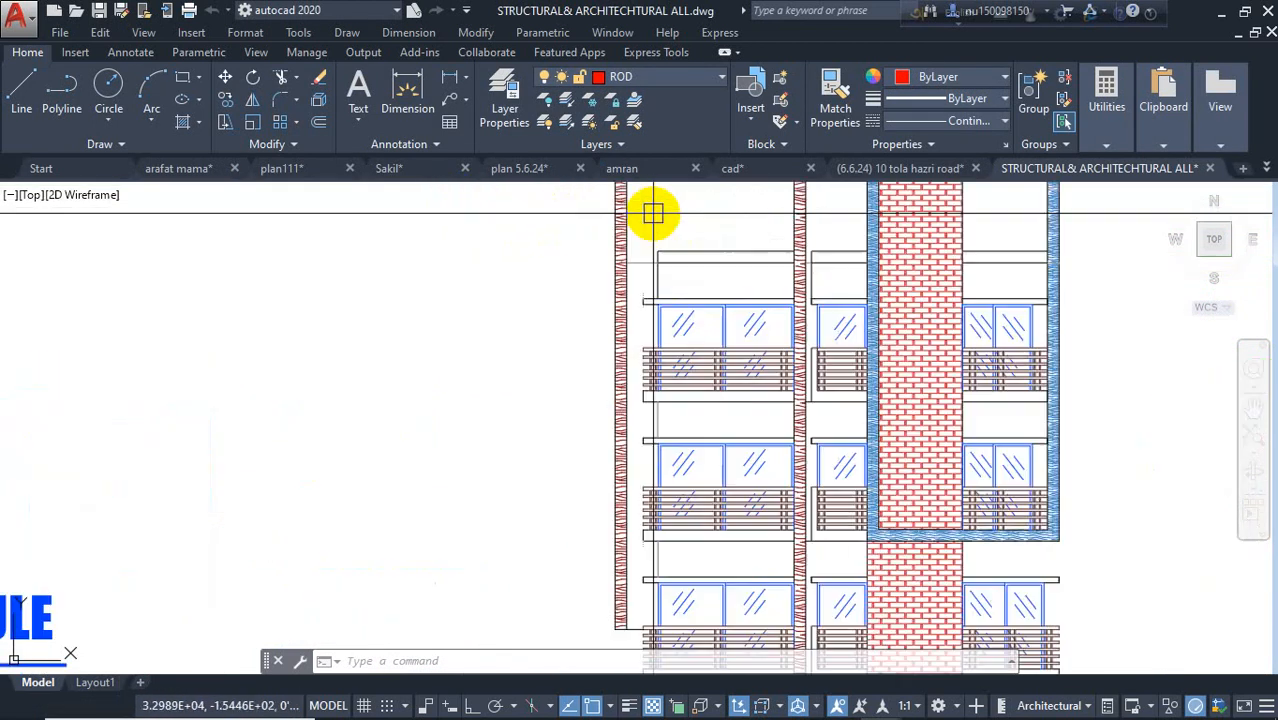
scroll(645, 235, down, 1)
scroll(484, 400, down, 2)
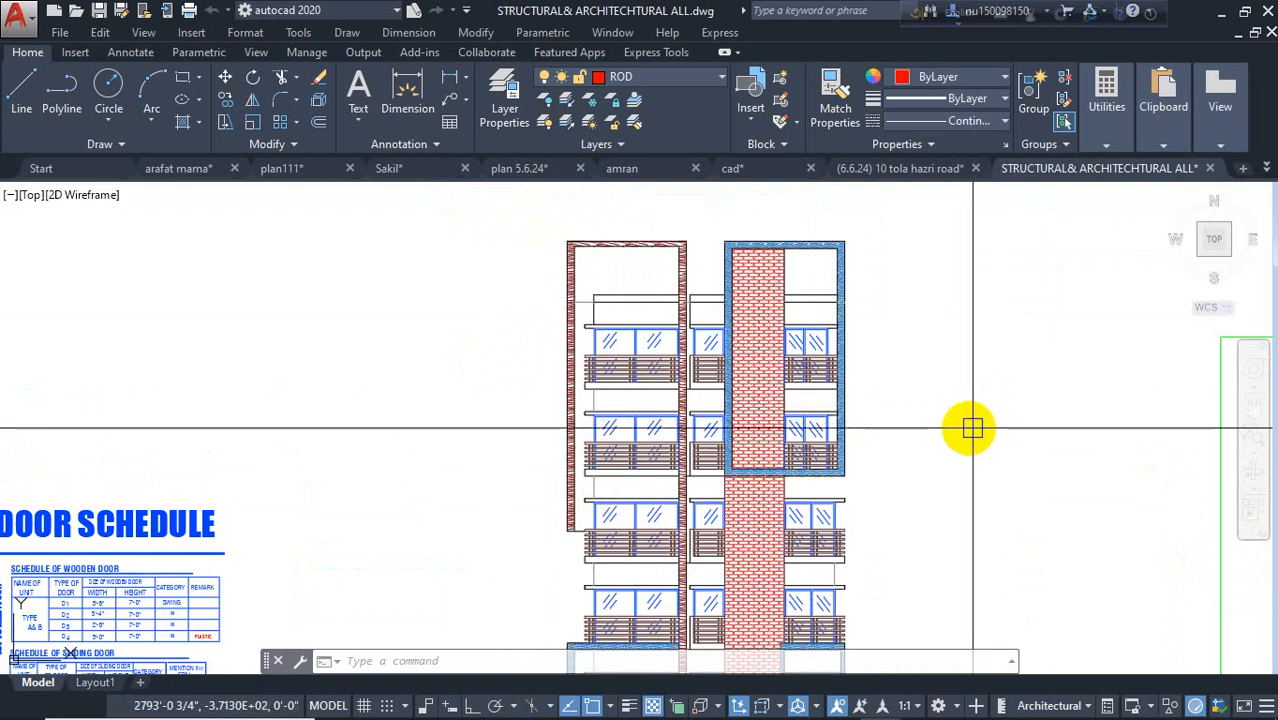
middle_drag(971, 449, 987, 265)
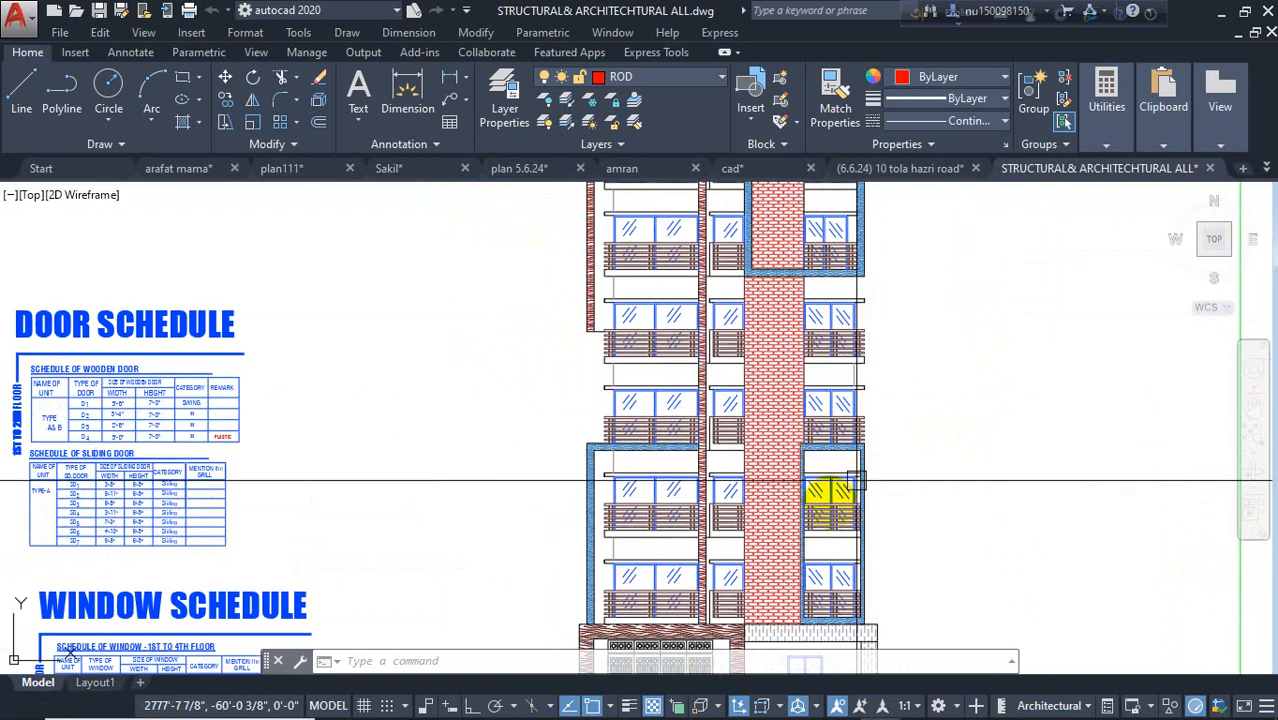
Examine the elevation's lower floors, including the blue frames, brick strip, windows, balcony railings and ground-floor gate.
scroll(700, 434, up, 2)
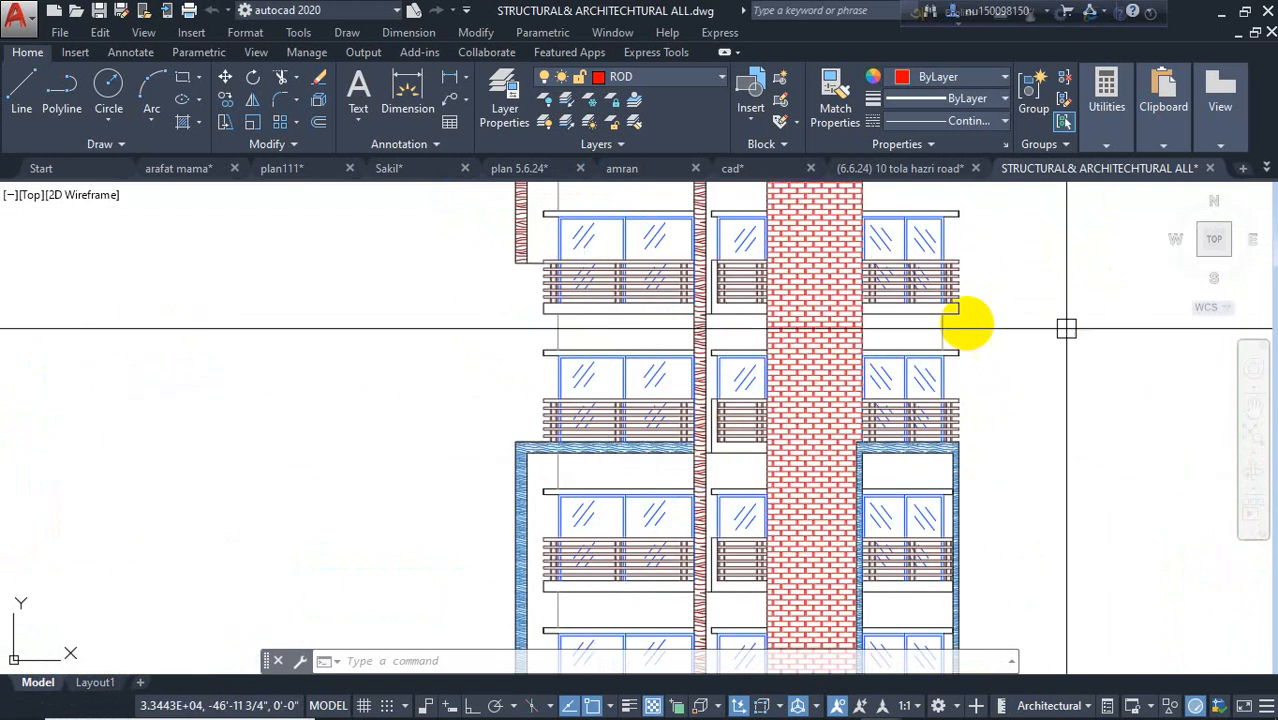
scroll(983, 424, down, 2)
scroll(897, 389, up, 3)
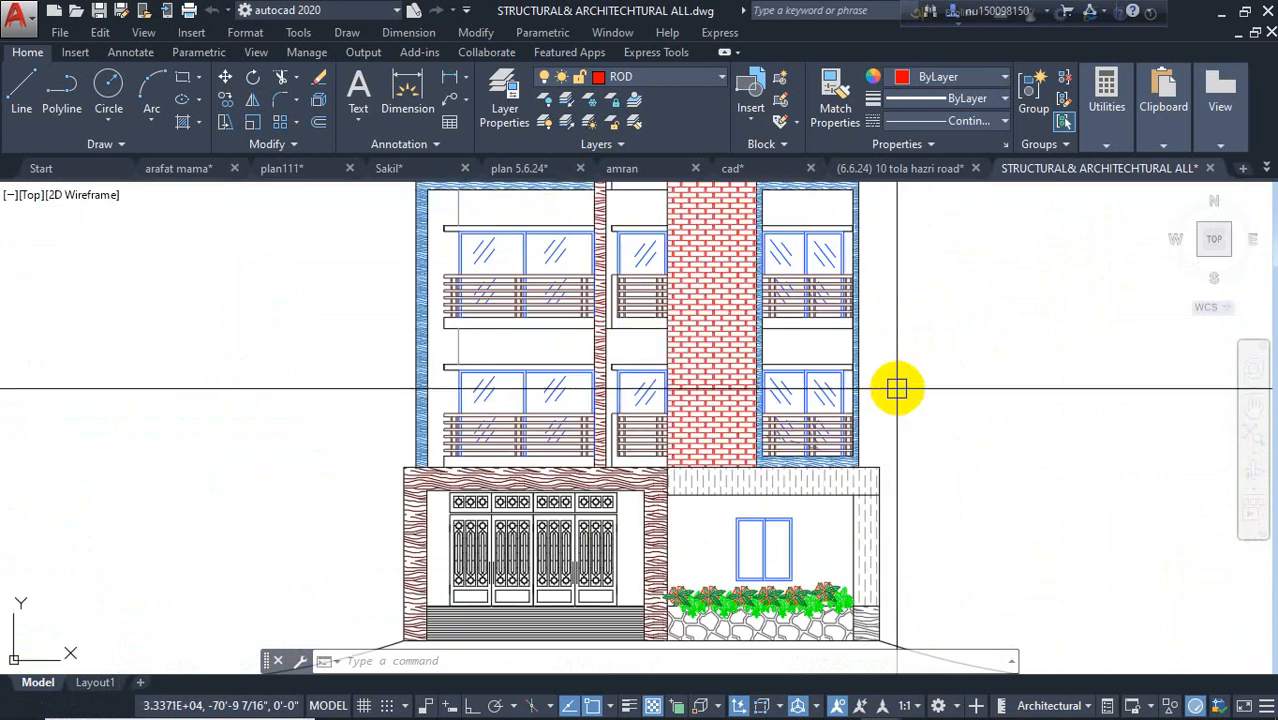
scroll(893, 388, down, 1)
scroll(913, 360, up, 4)
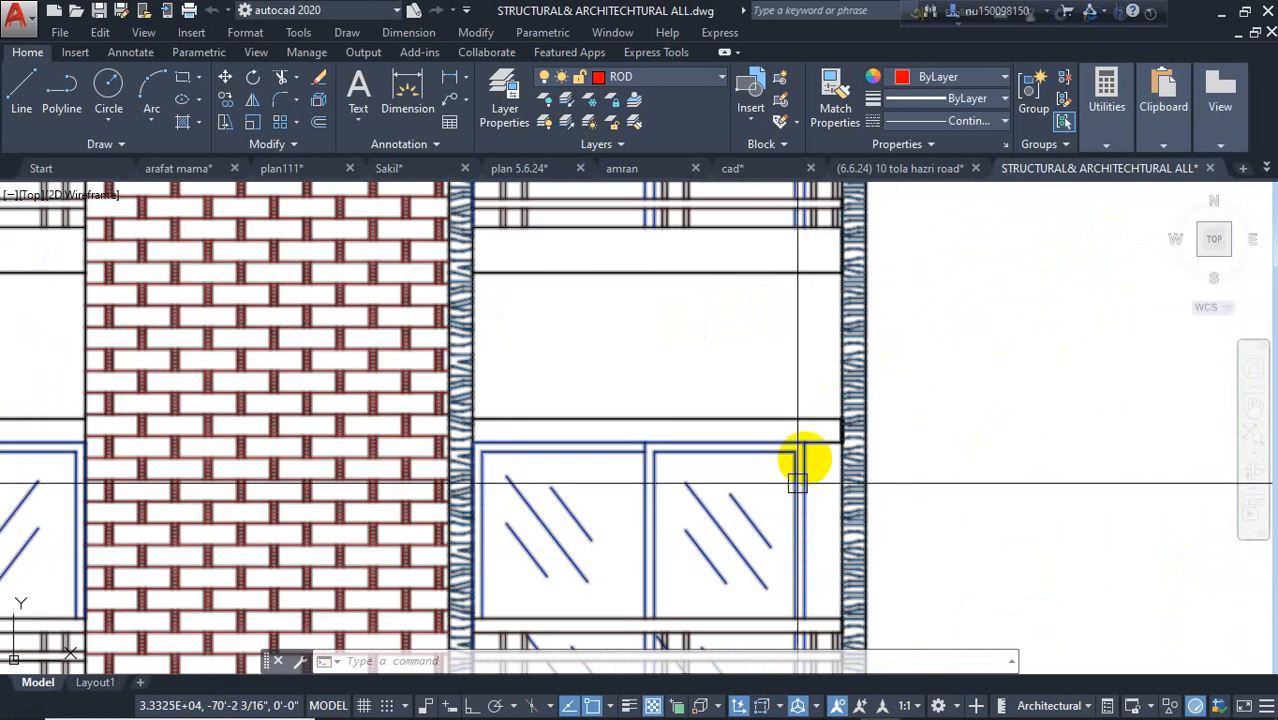
scroll(815, 404, down, 3)
scroll(870, 442, down, 2)
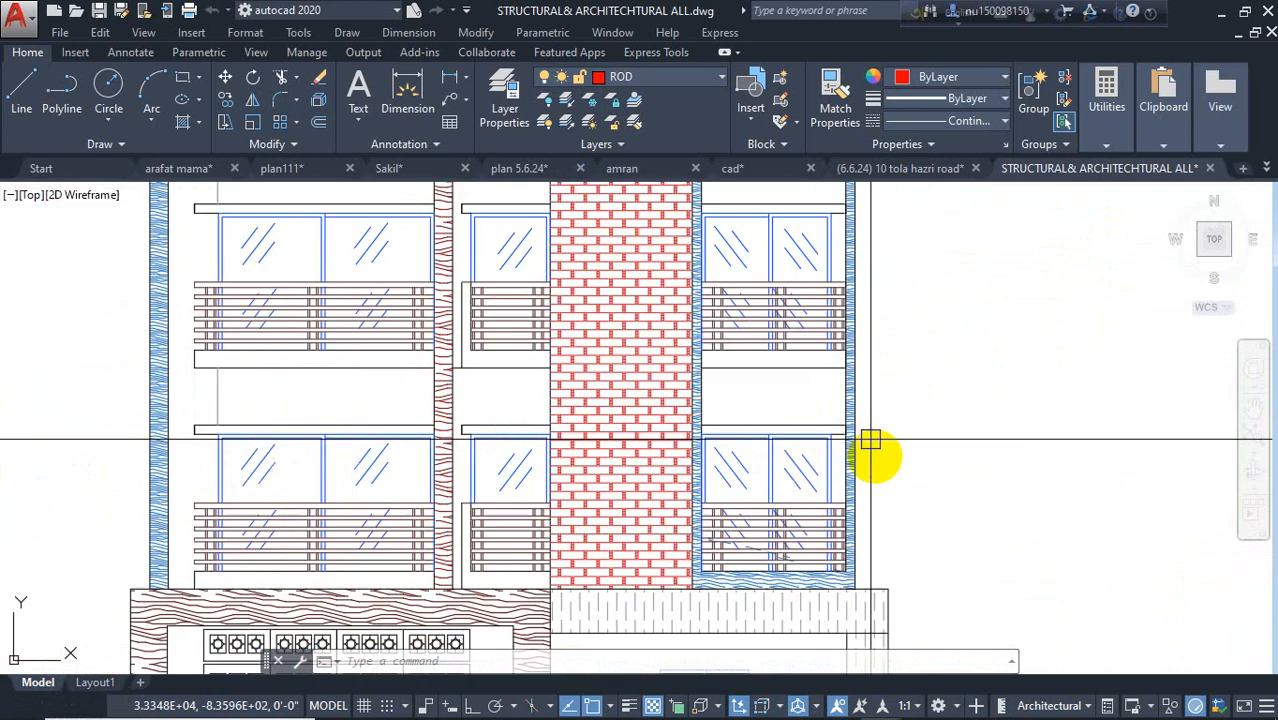
mouse_move(879, 343)
middle_down()
mouse_move(978, 385)
mouse_move(971, 426)
middle_up()
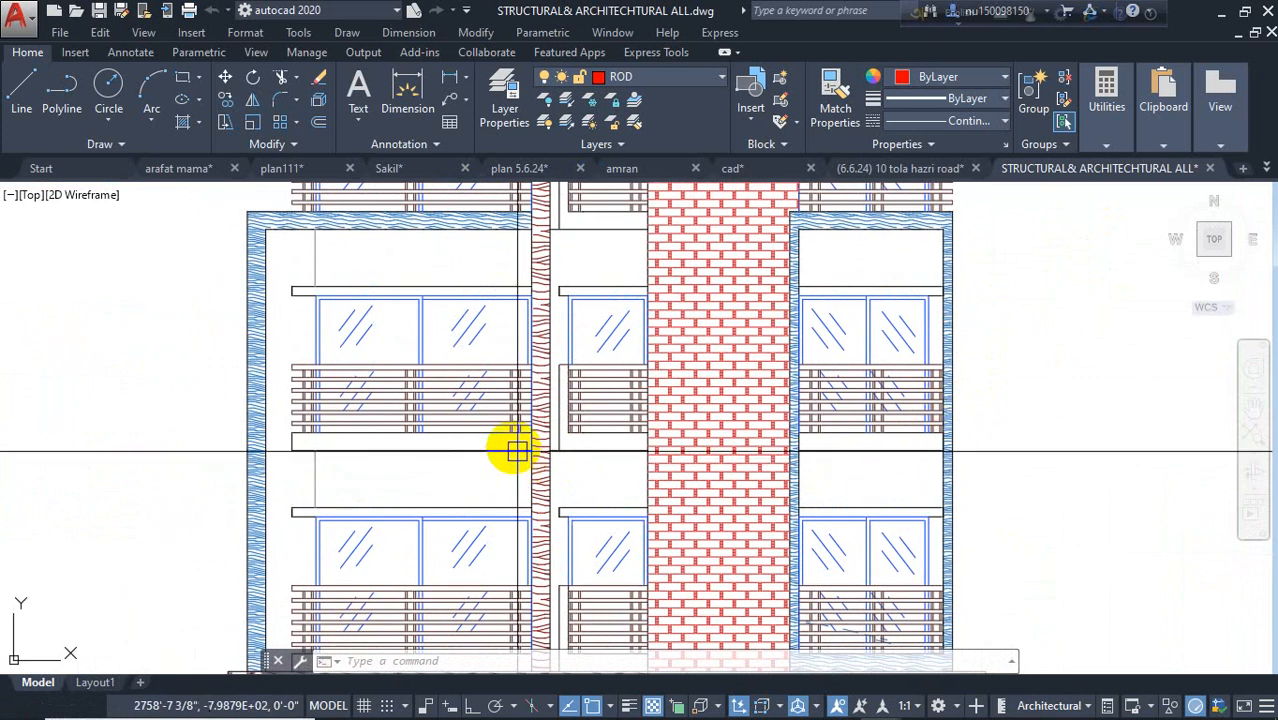
scroll(565, 420, down, 2)
Review the elevation's middle floors and rooftop frames, finishing with the whole building among its neighbouring sheets.
middle_drag(812, 285, 831, 472)
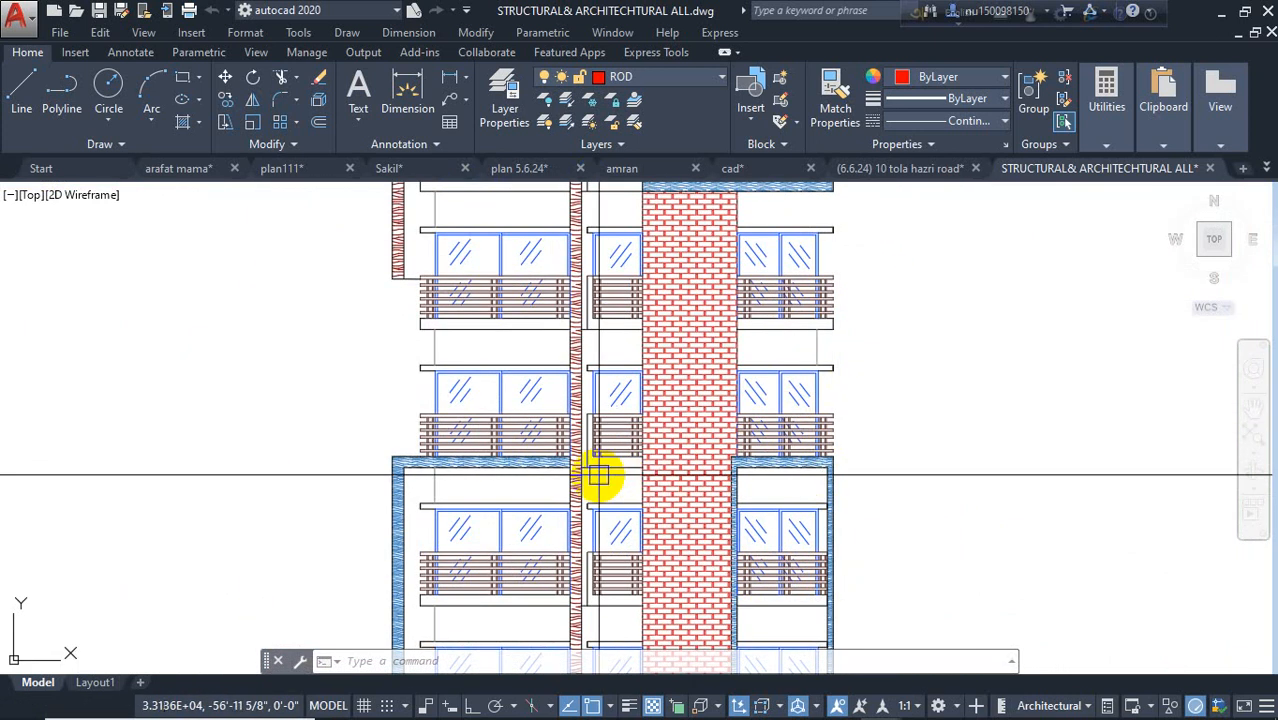
scroll(598, 475, up, 3)
scroll(575, 365, down, 3)
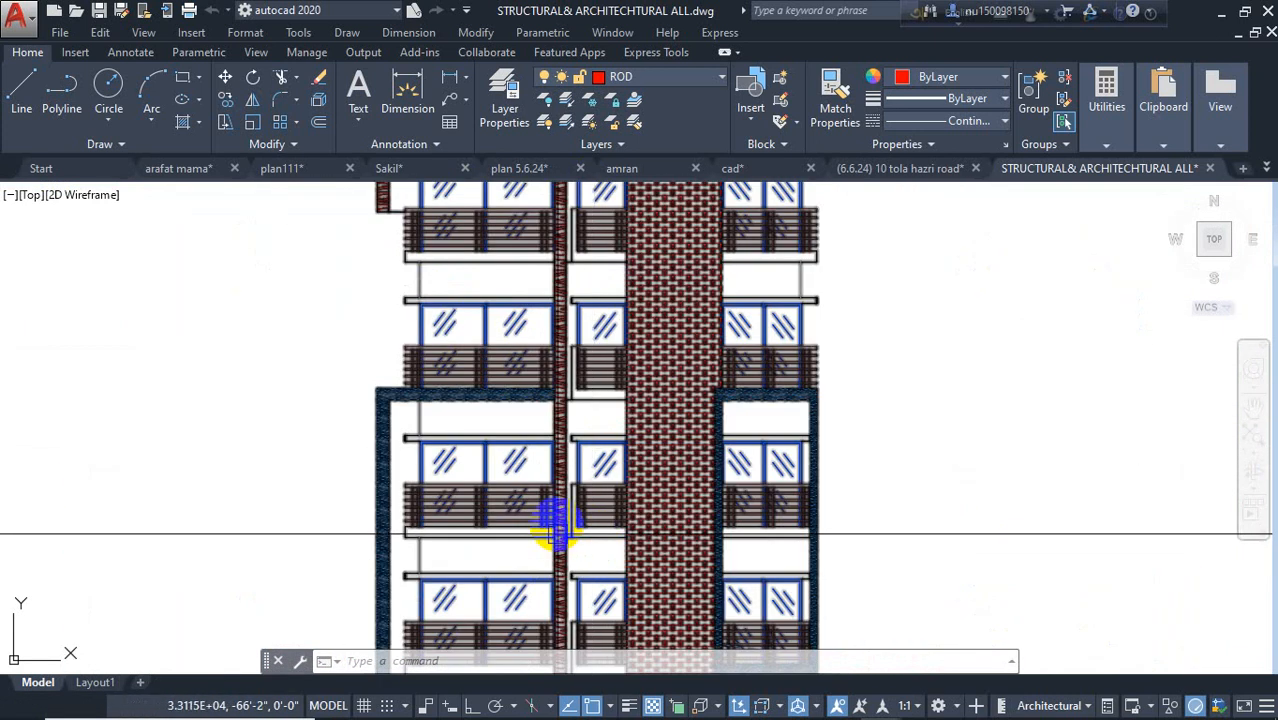
middle_drag(598, 412, 603, 576)
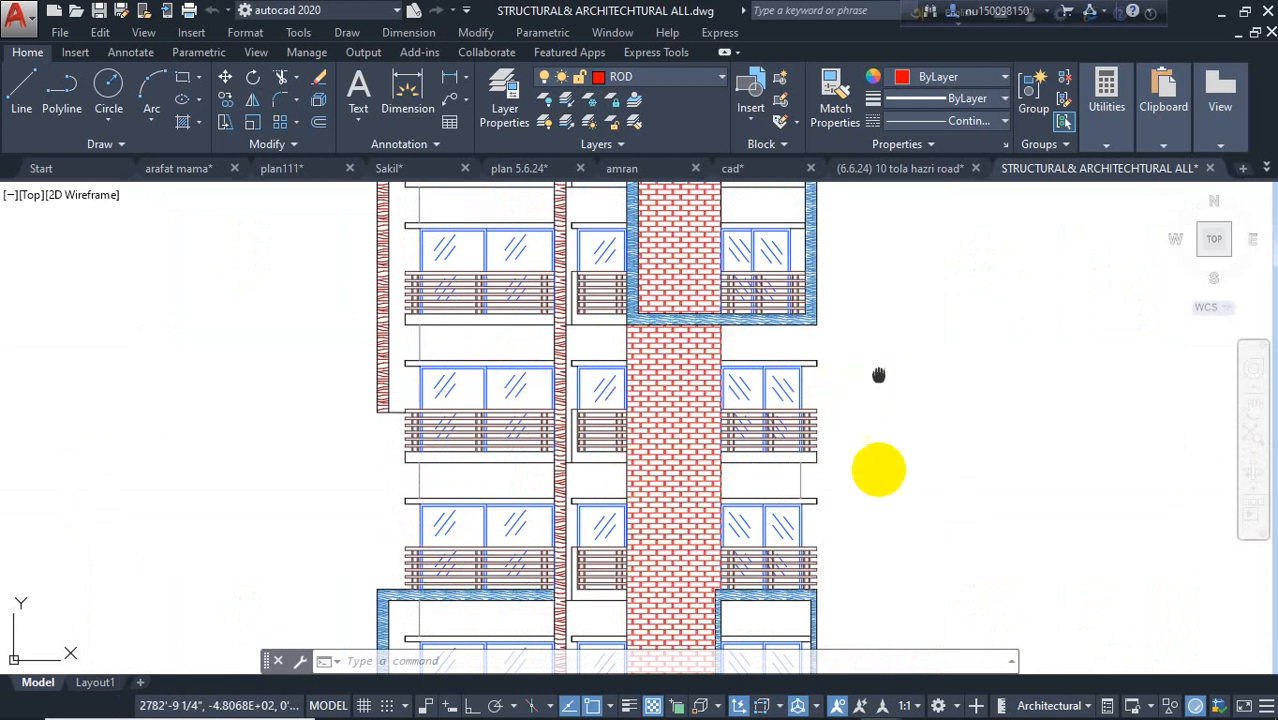
middle_drag(878, 375, 884, 526)
scroll(884, 322, down, 2)
middle_drag(884, 322, 888, 438)
scroll(692, 366, up, 4)
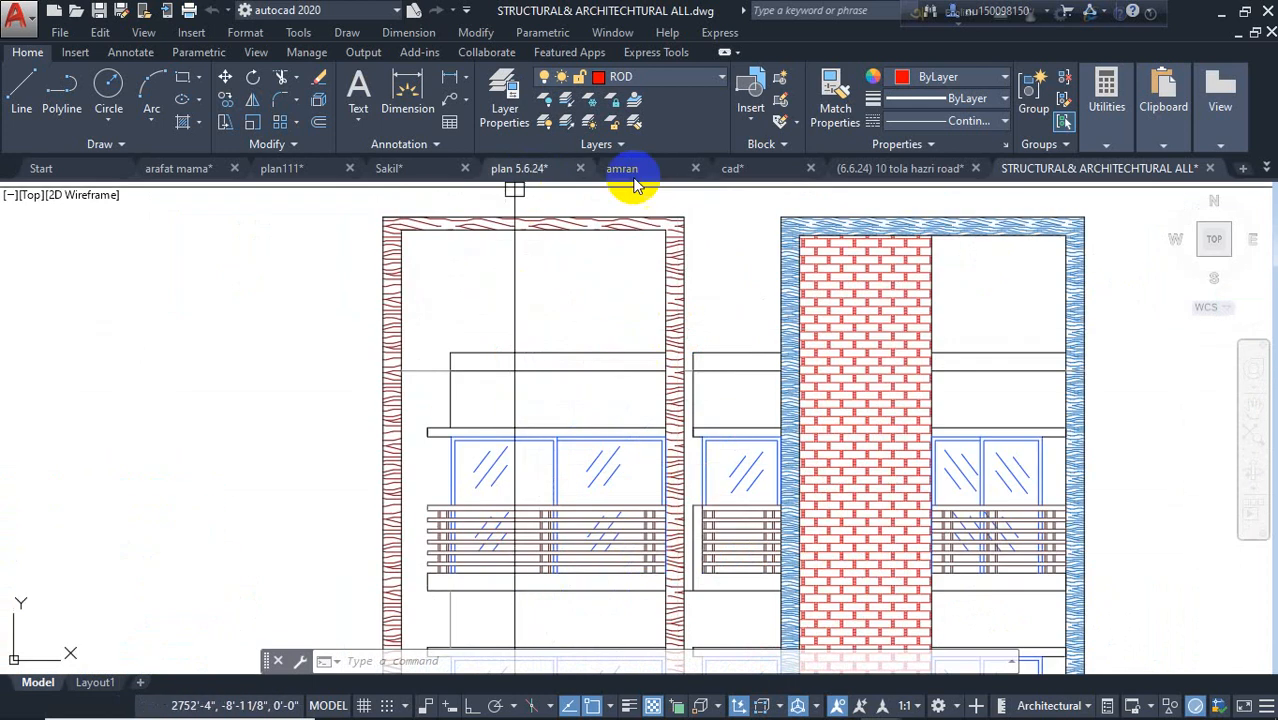
scroll(716, 314, down, 6)
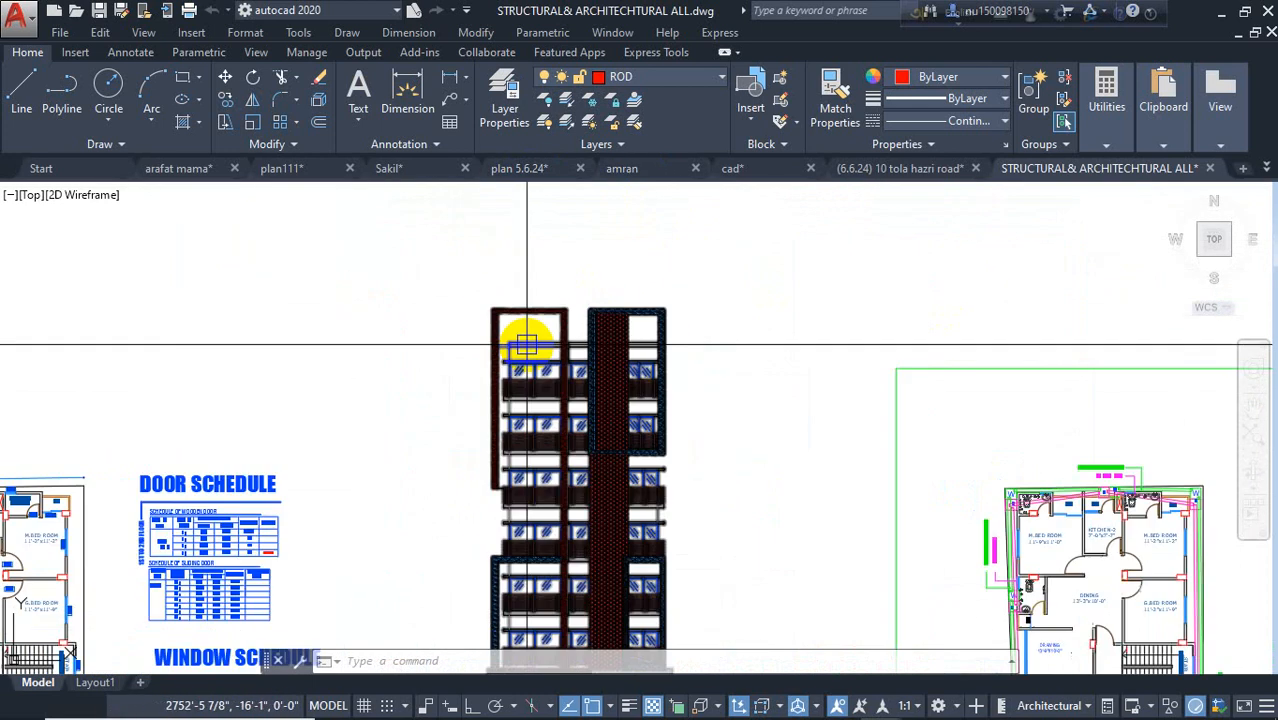
scroll(572, 265, down, 3)
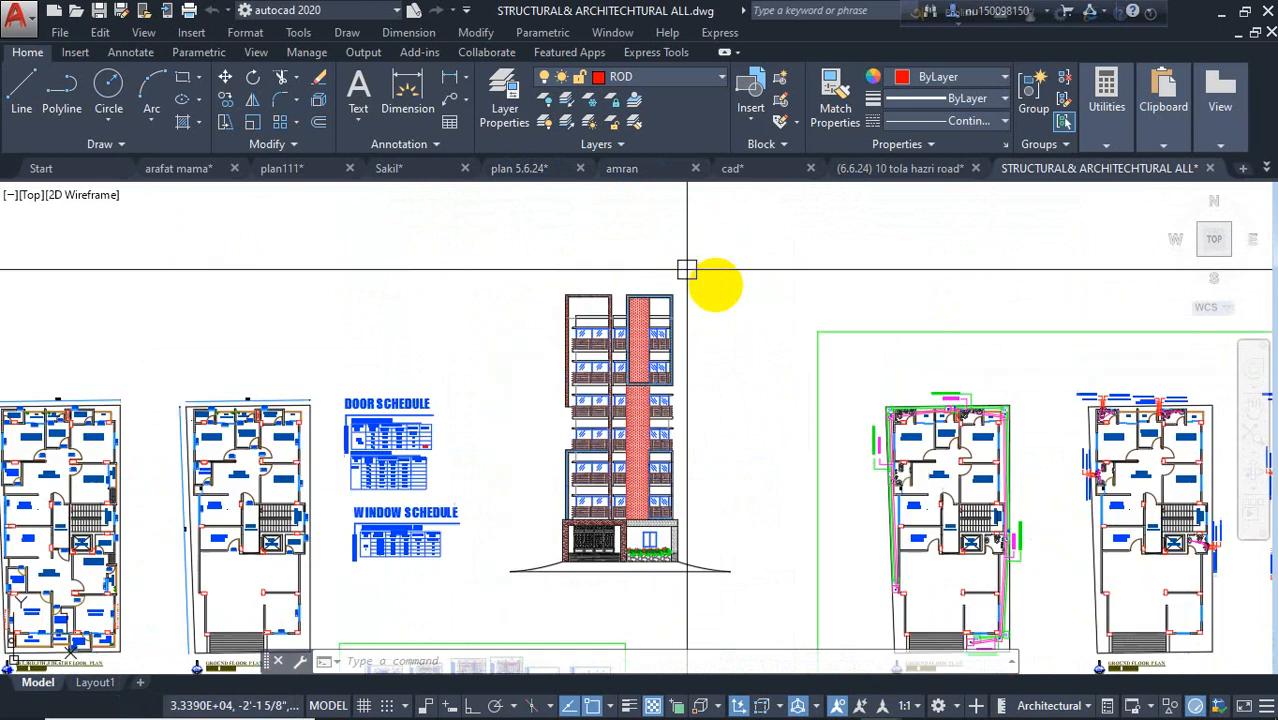